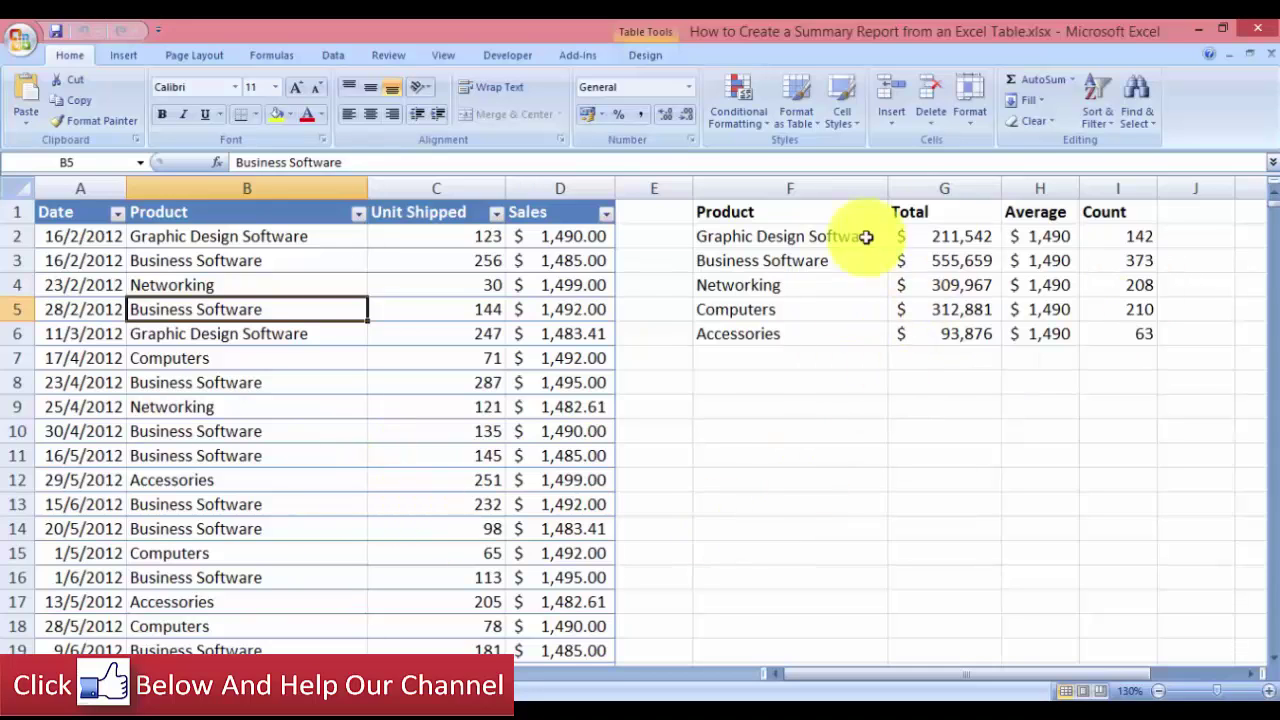
Examine the sales data down to its last filled row and return to the header row
click(406, 382)
scroll(406, 380, down, 20)
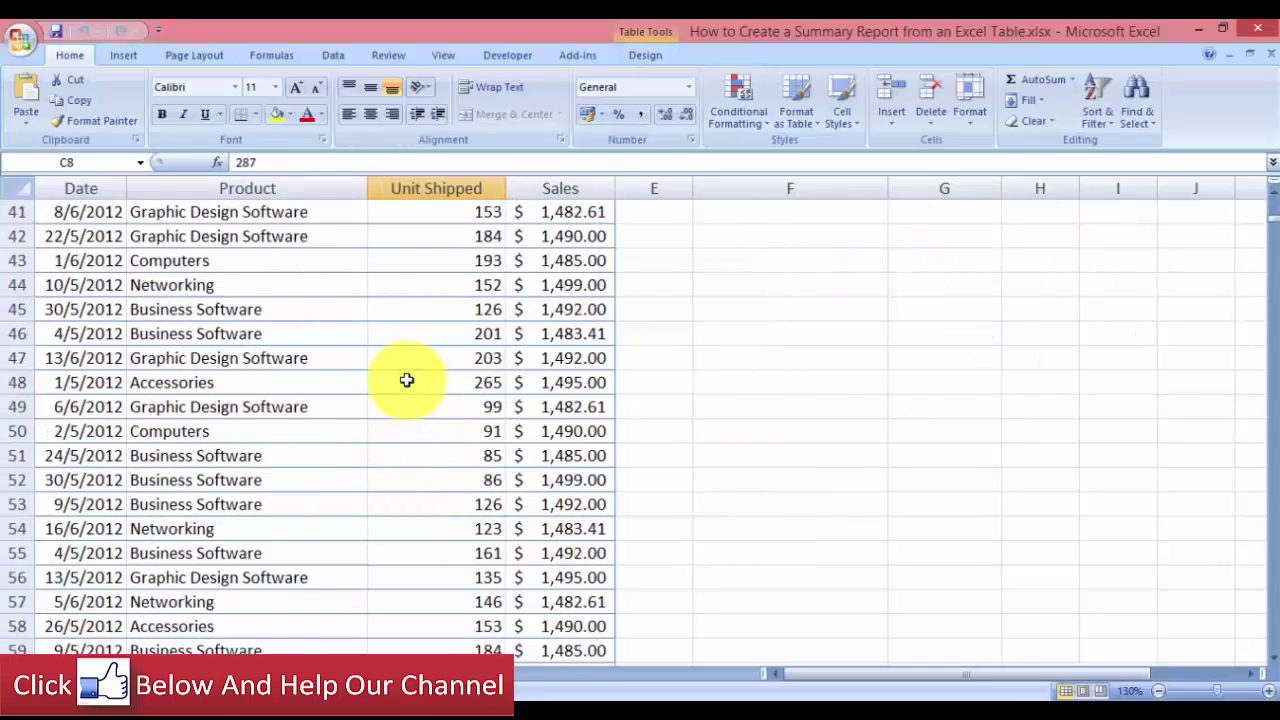
scroll(406, 380, down, 3)
key(ctrl+End)
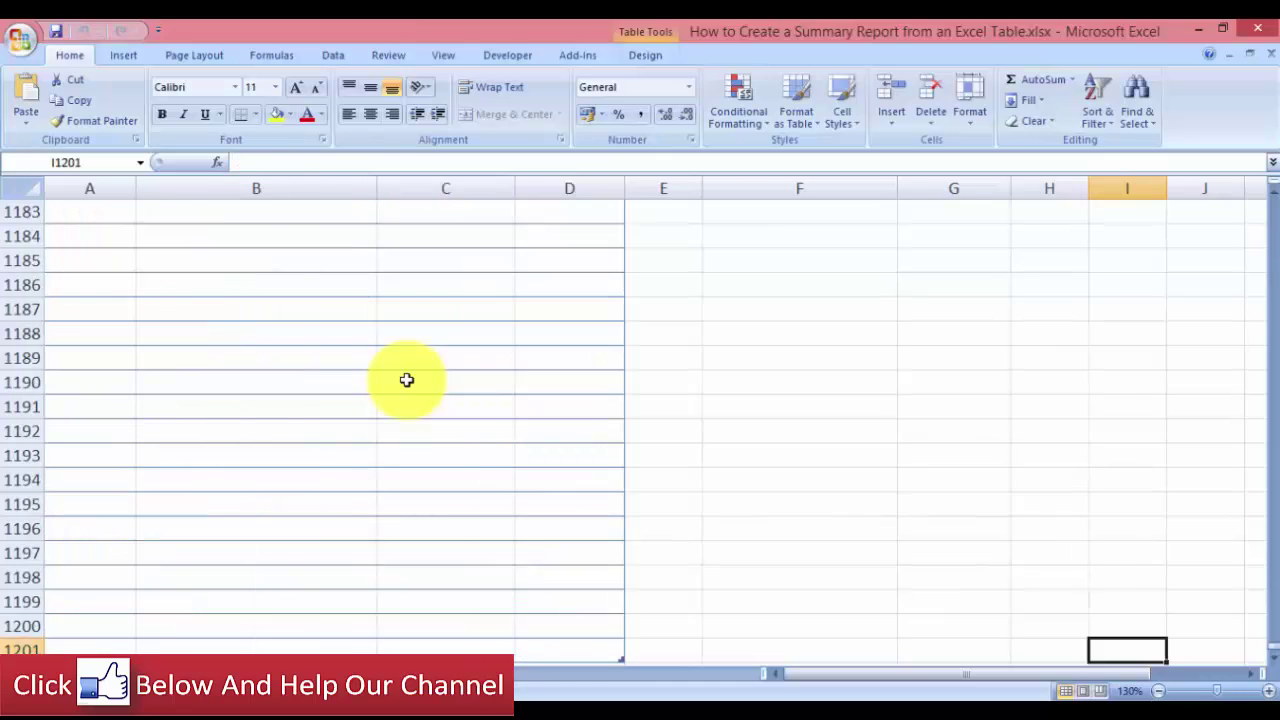
scroll(406, 380, up, 17)
scroll(406, 380, up, 20)
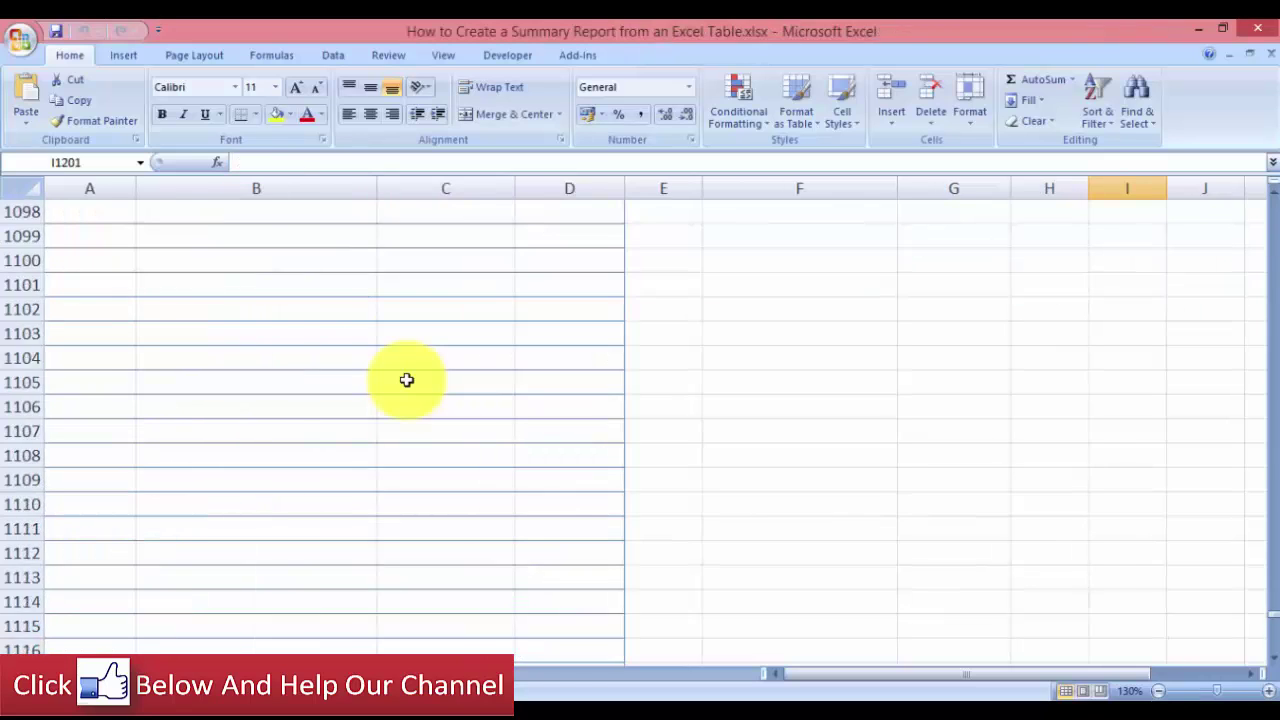
scroll(406, 380, up, 8)
scroll(400, 375, down, 7)
scroll(257, 277, up, 3)
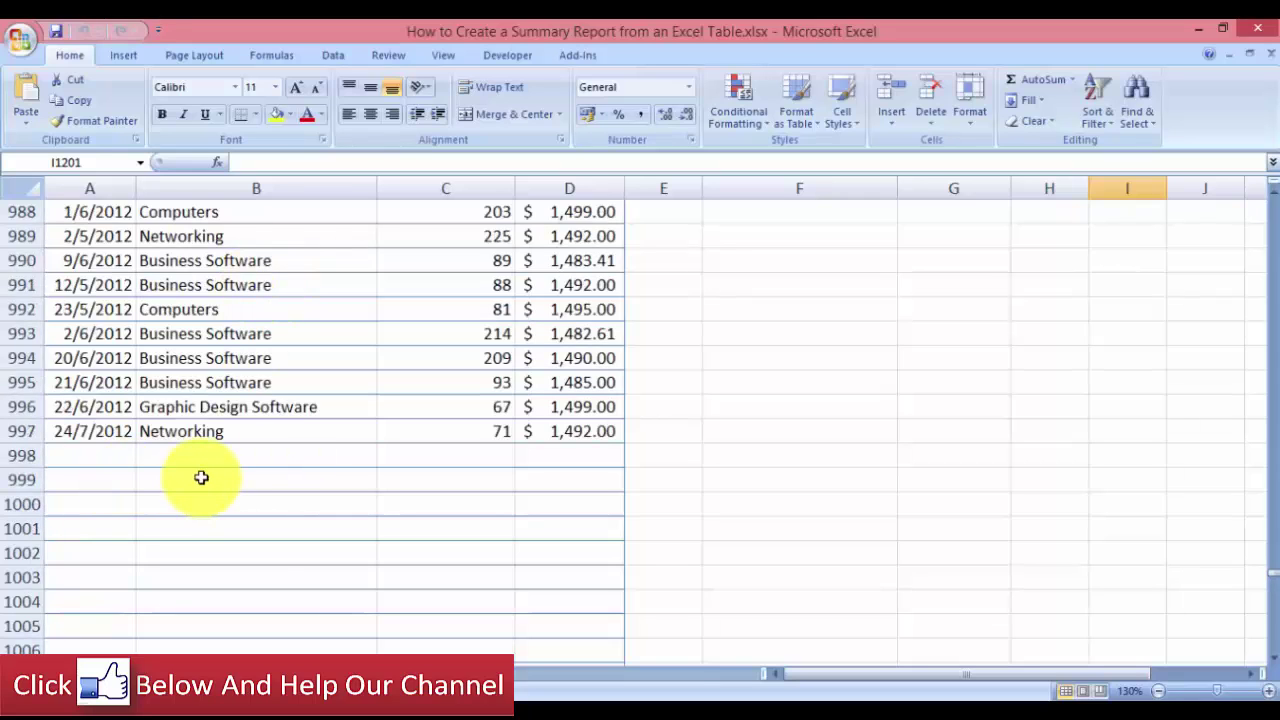
key(ctrl+Home)
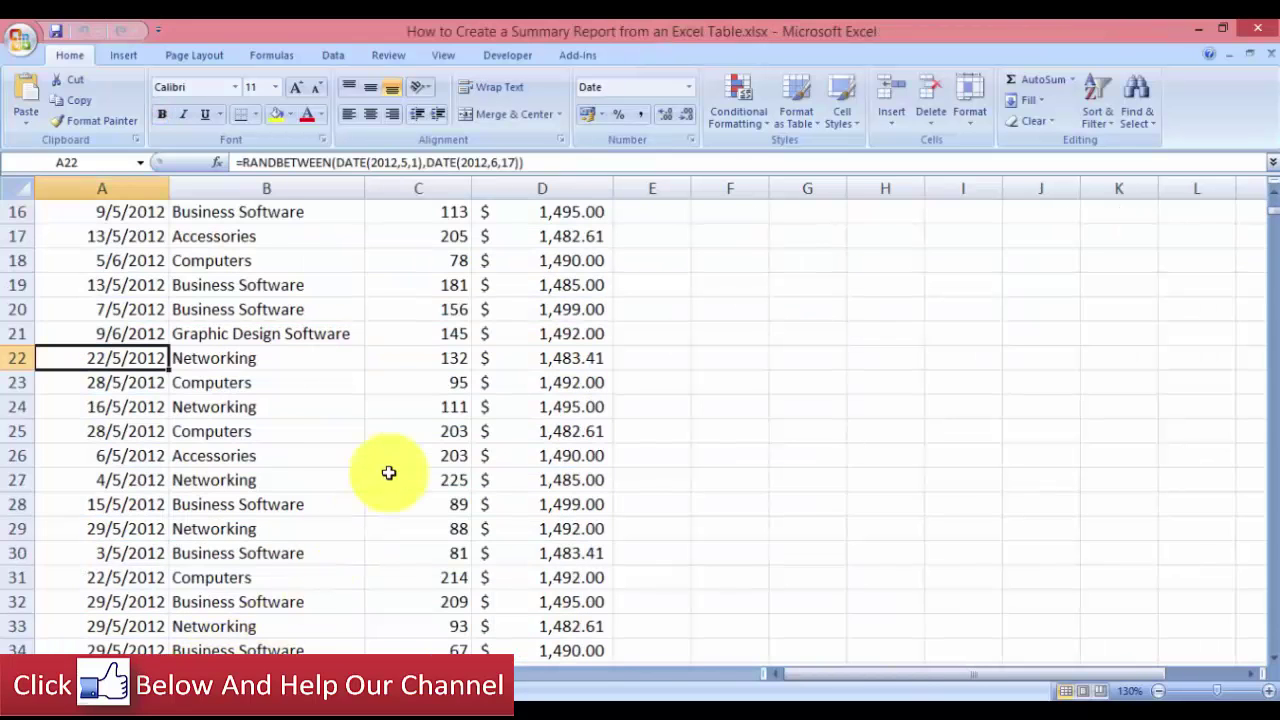
scroll(386, 470, up, 5)
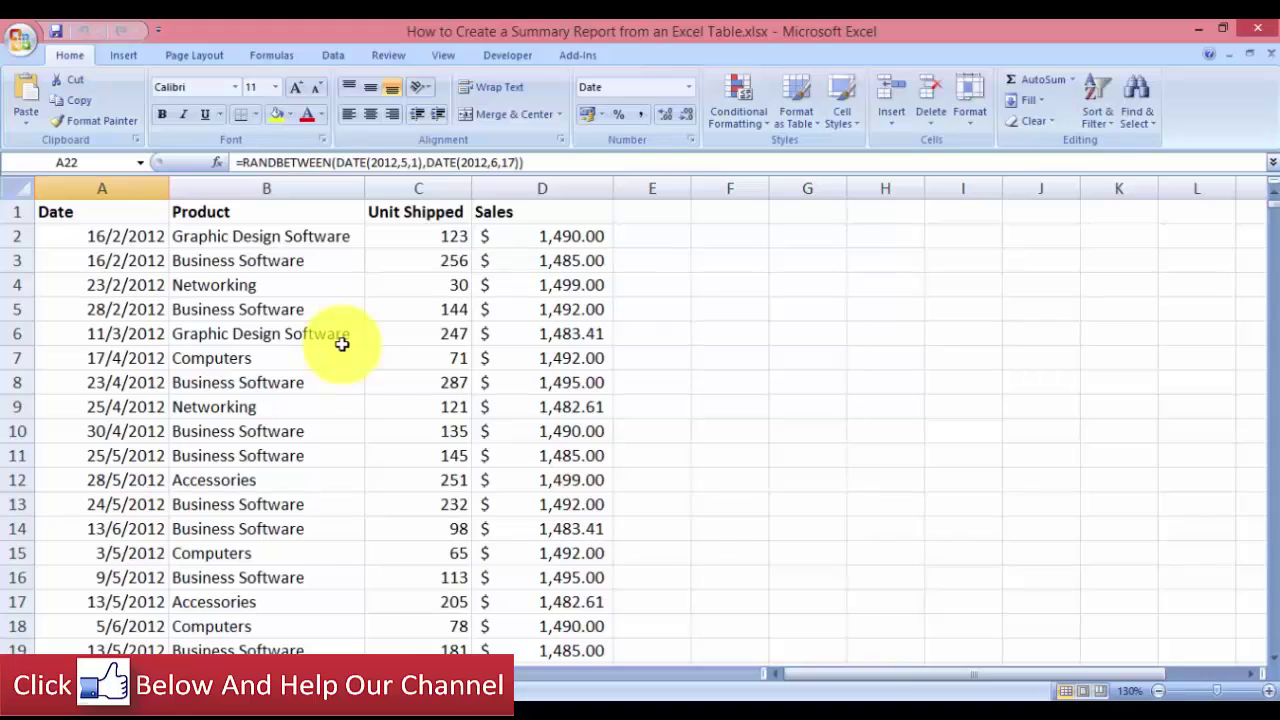
Start an Advanced Filter on the sales data, set to copy the results to another location
click(260, 240)
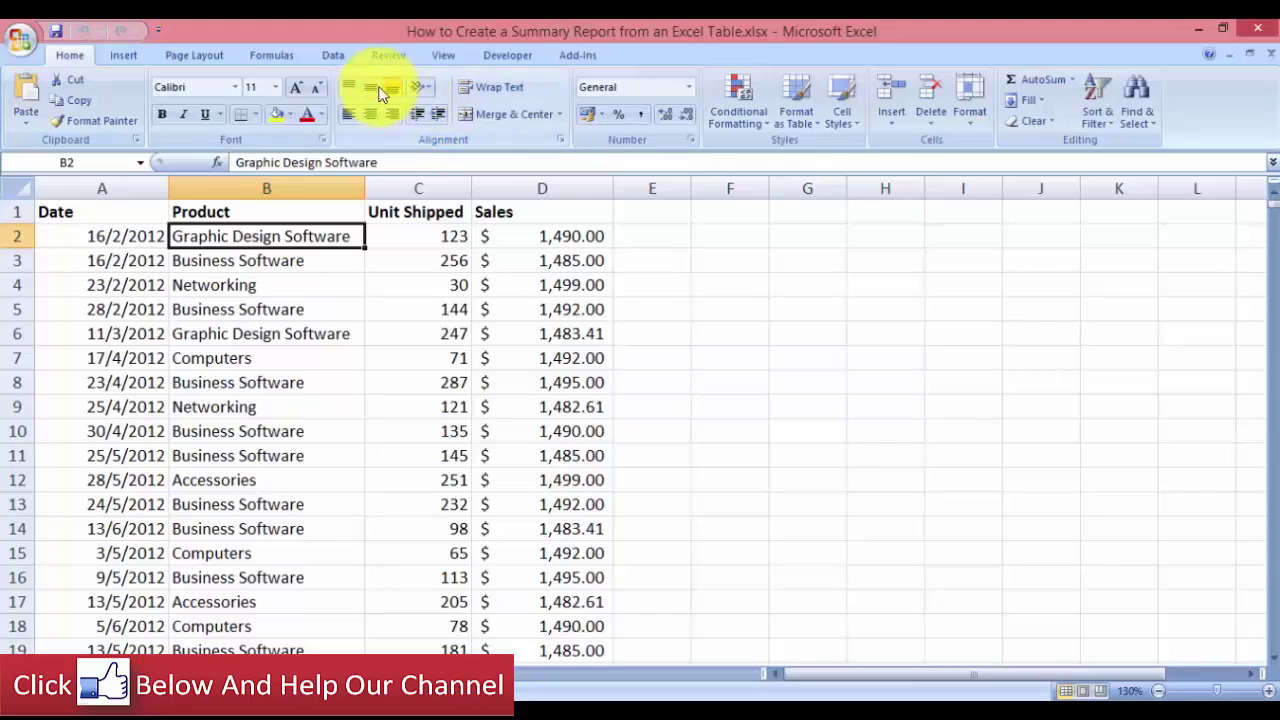
click(335, 58)
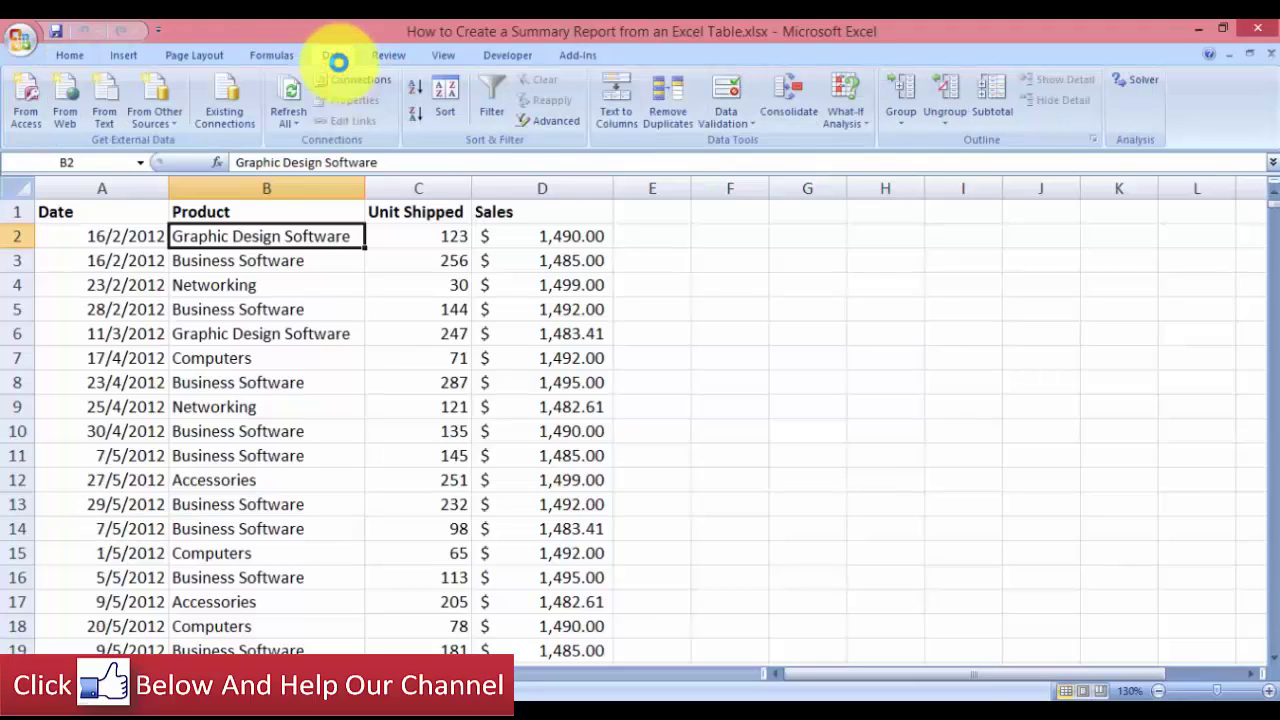
click(568, 123)
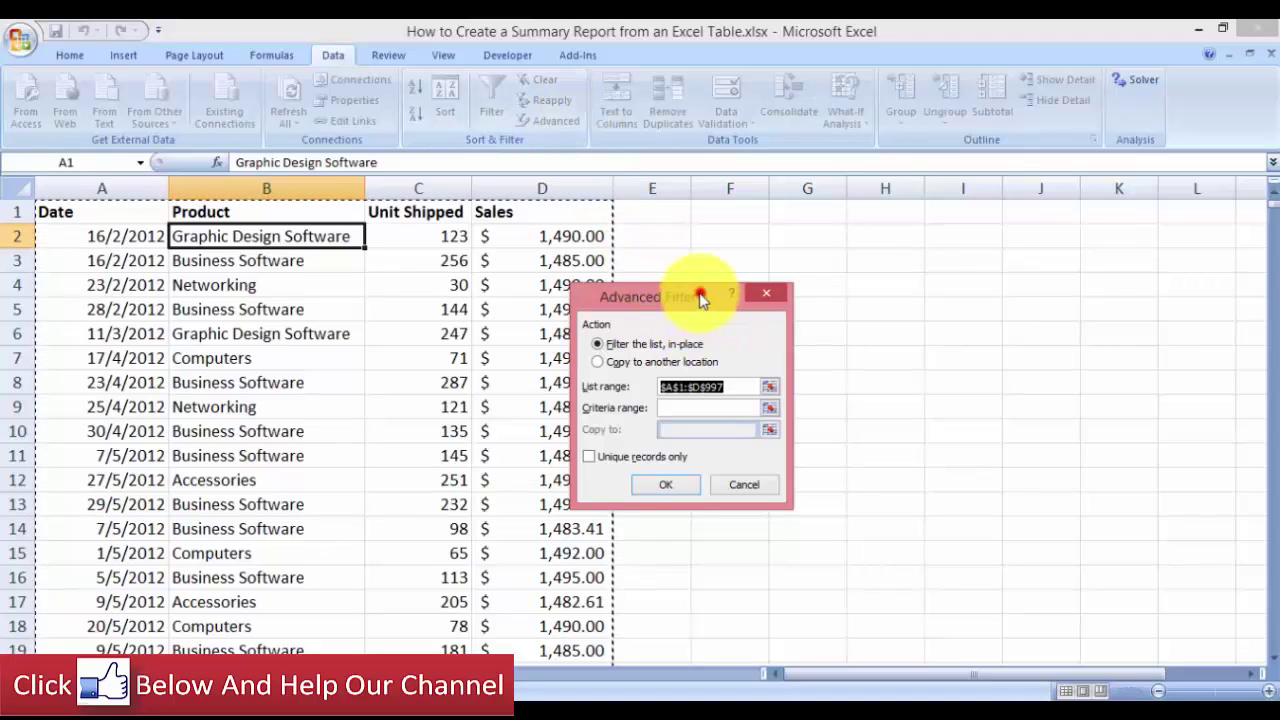
drag(700, 294, 694, 277)
click(587, 344)
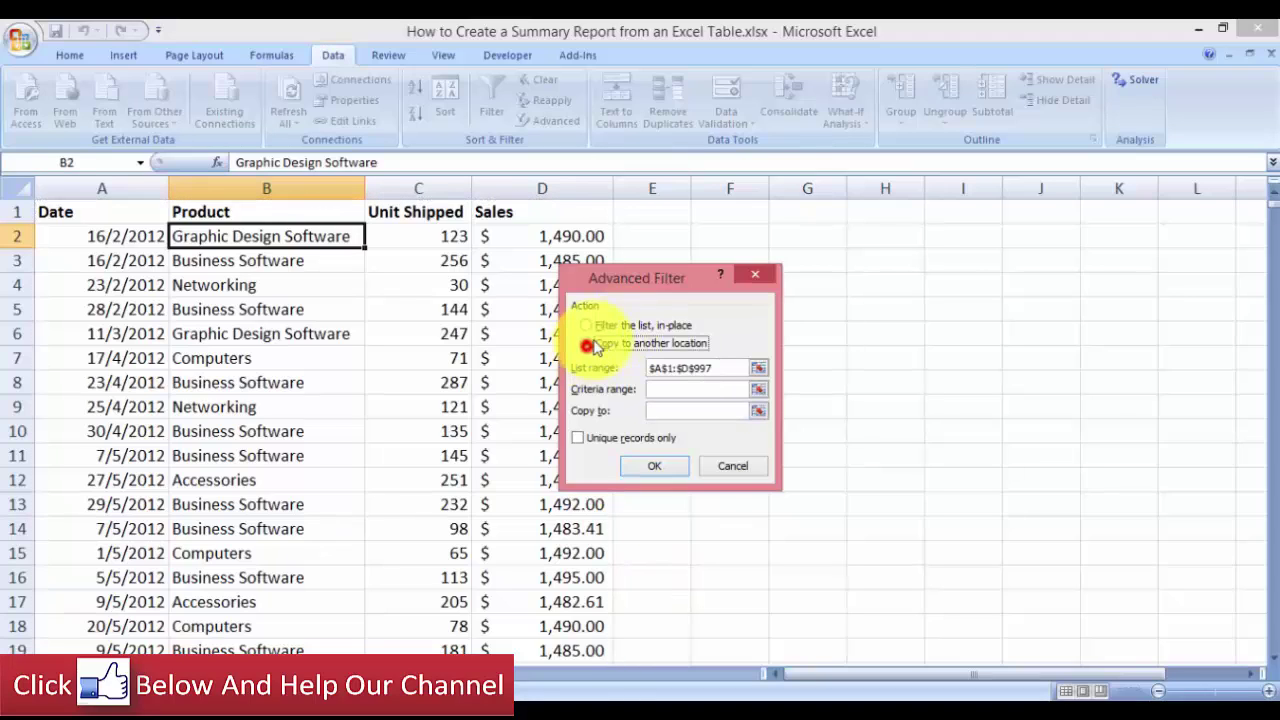
drag(671, 285, 675, 311)
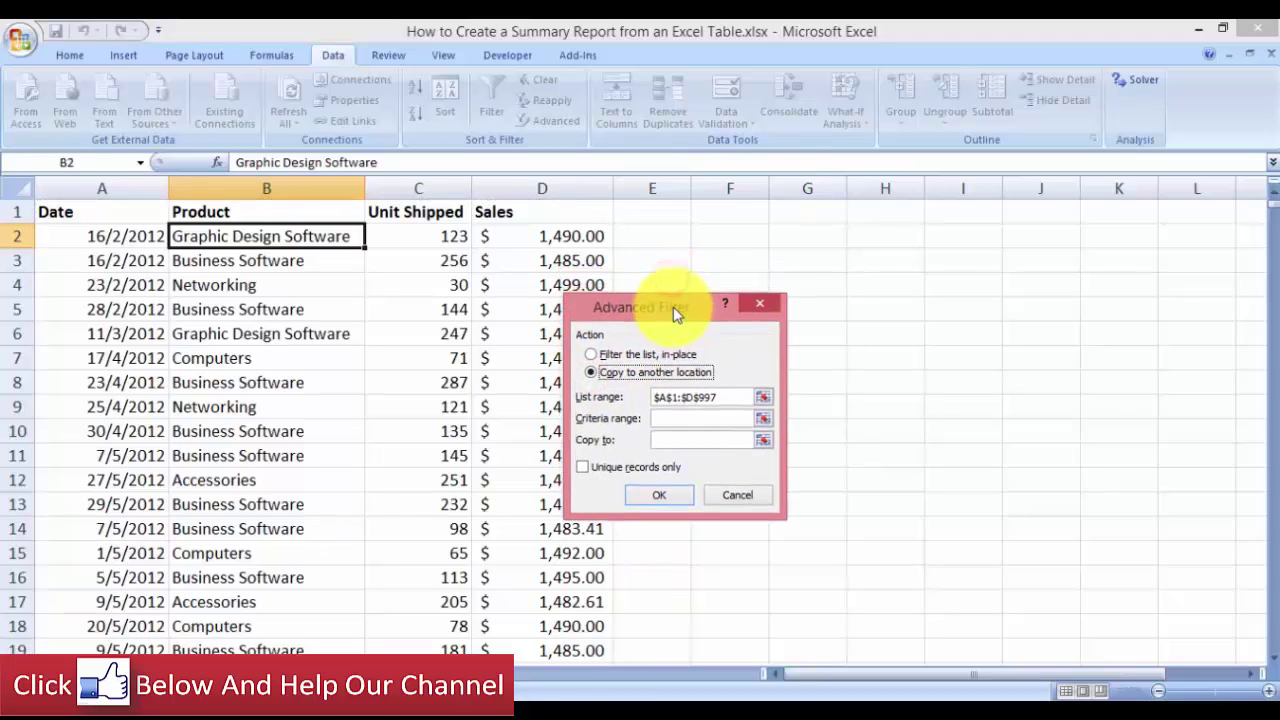
Set the filter's list range to the Product column, from its header in B1 down to the last record
click(721, 399)
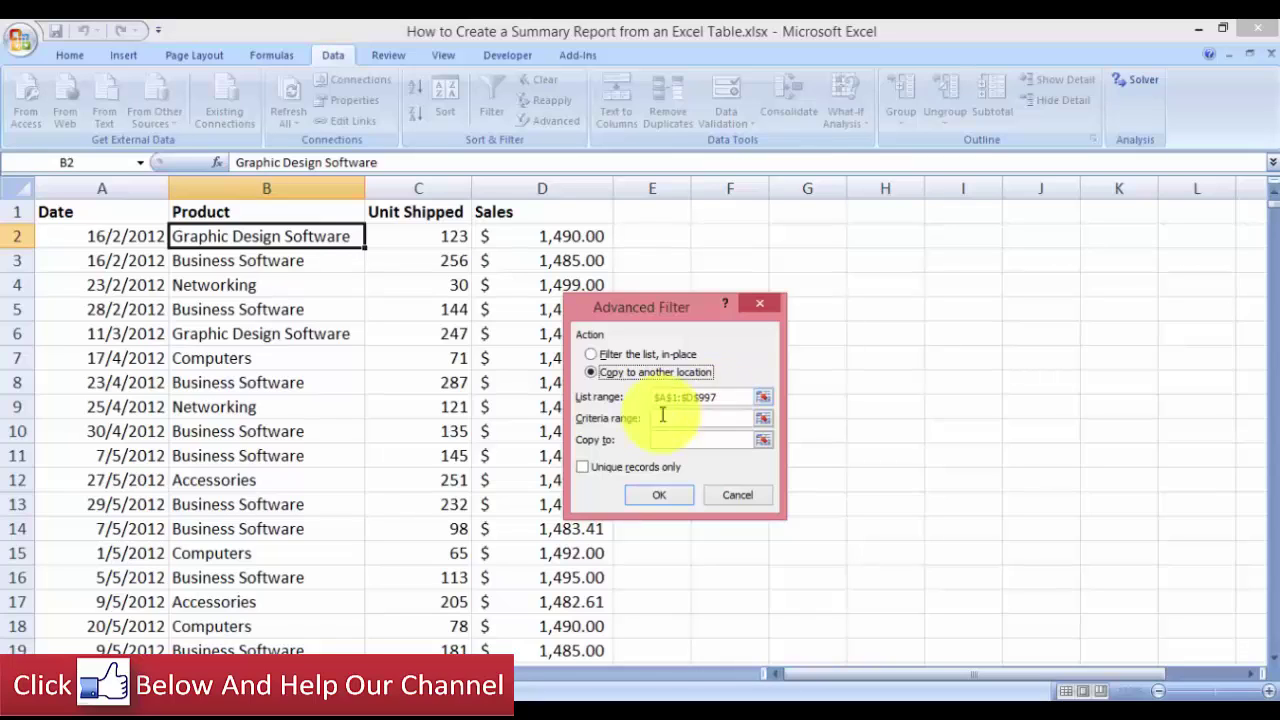
click(258, 216)
click(257, 214)
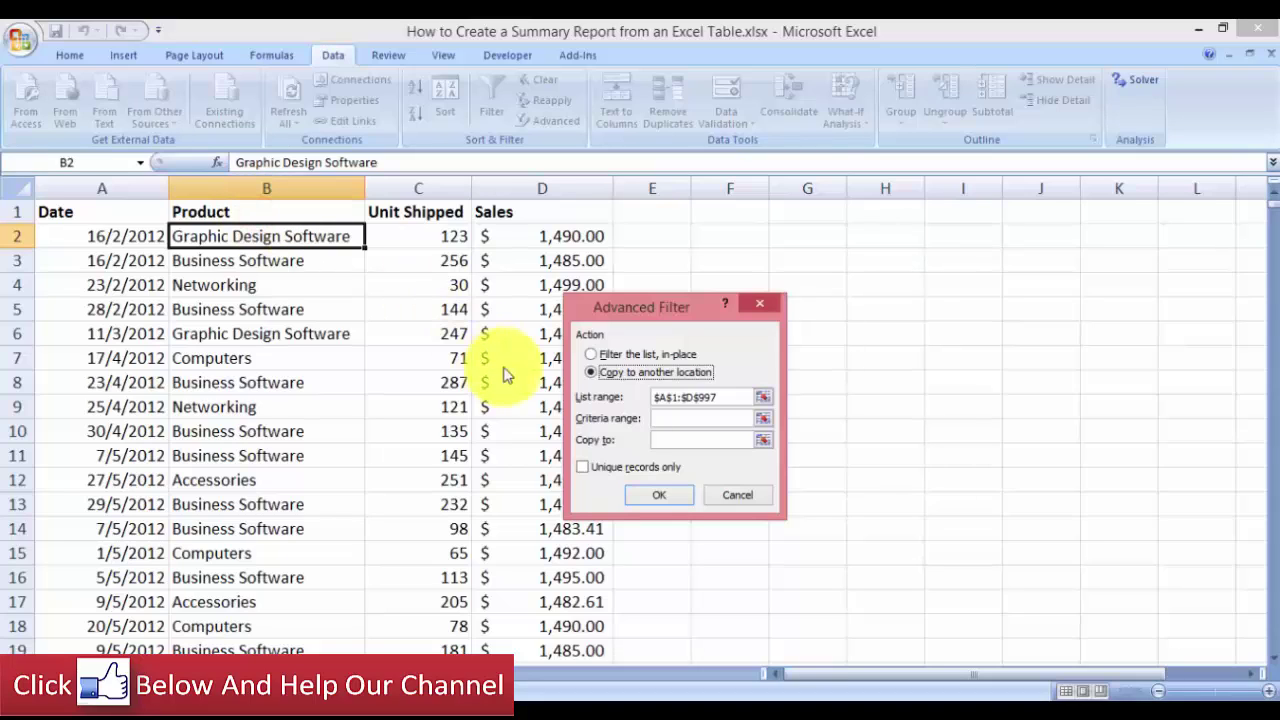
click(712, 397)
click(305, 220)
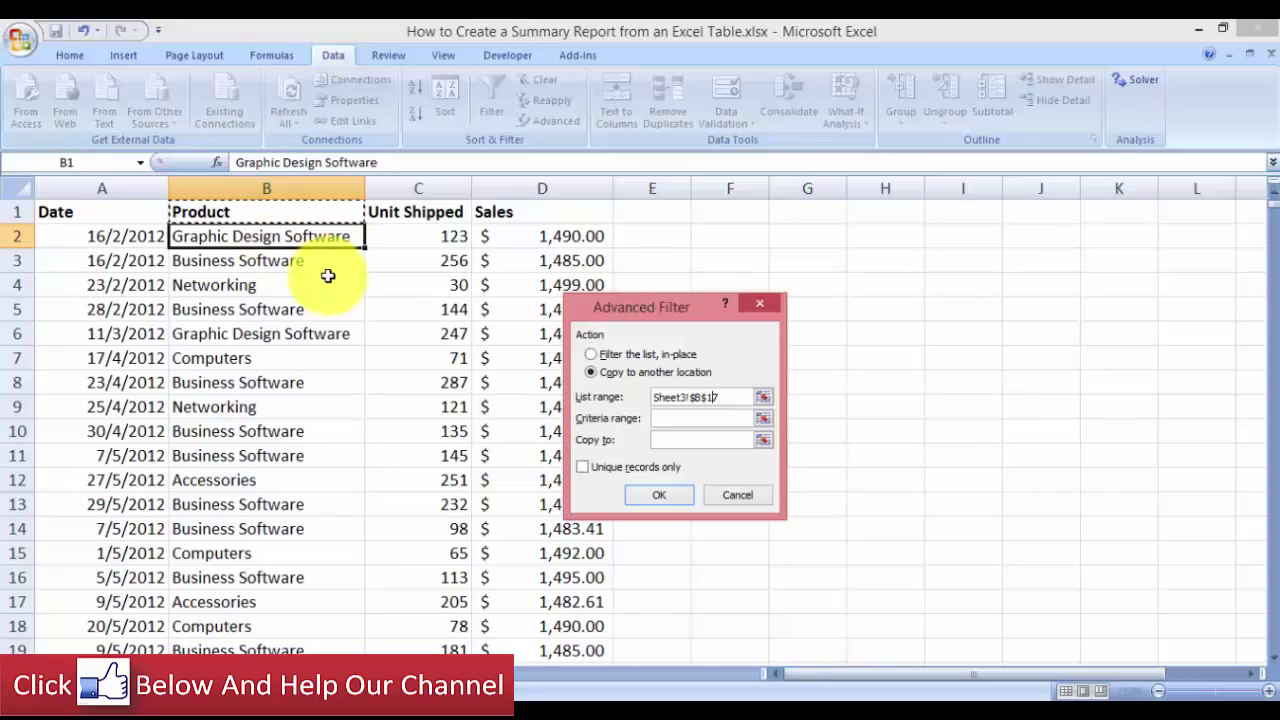
key(ctrl+shift+Down)
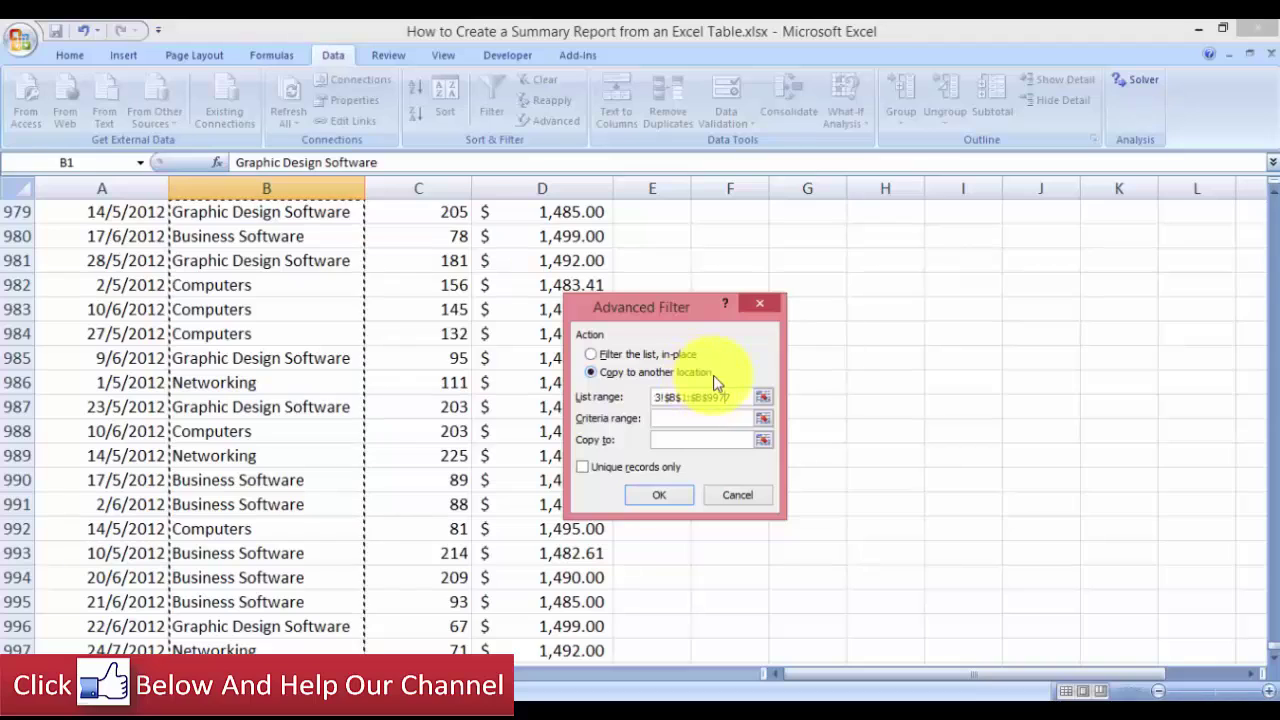
Copy only the unique product records to F1 and widen column F to fit the names
click(585, 472)
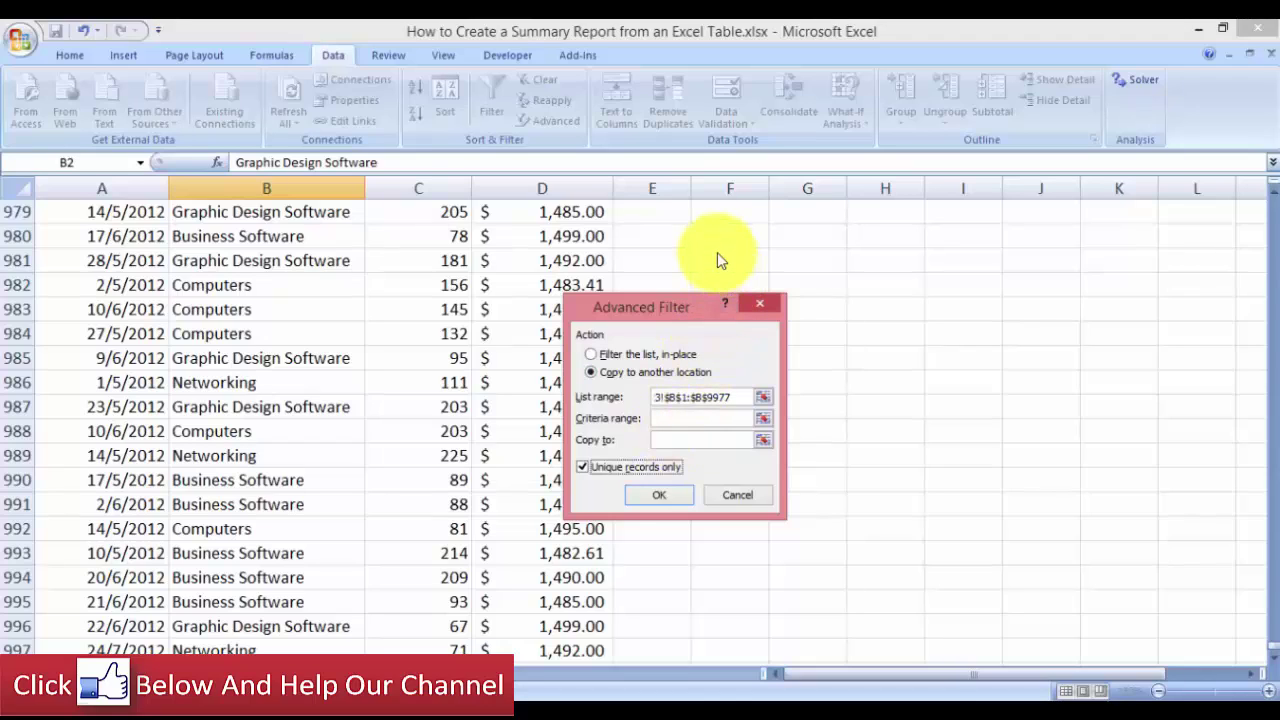
click(672, 437)
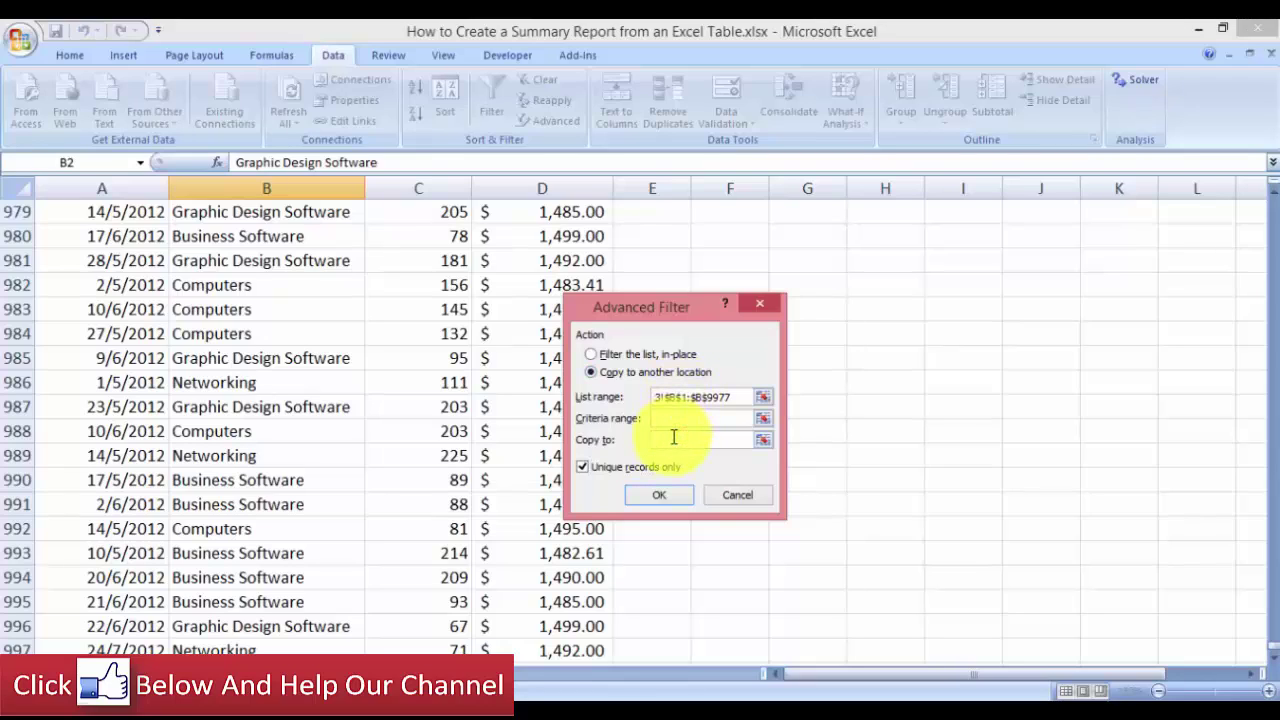
text(f1)
click(659, 494)
scroll(751, 491, up, 1)
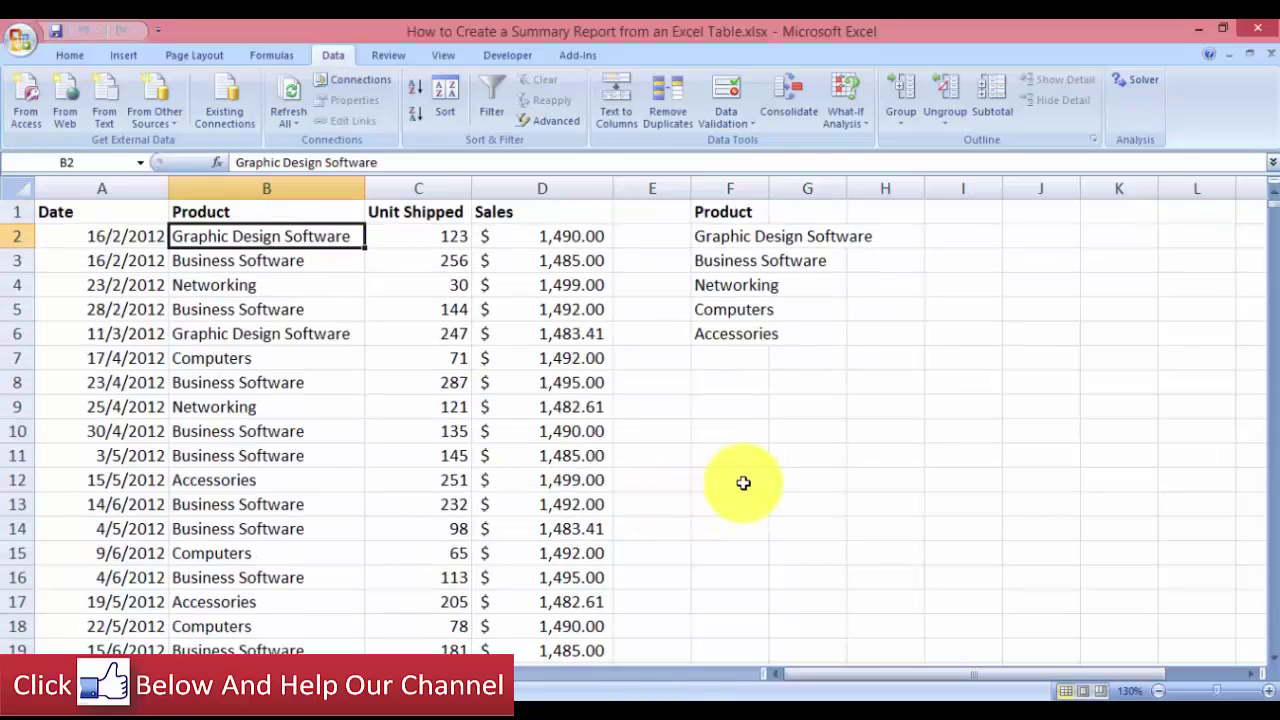
drag(771, 188, 890, 192)
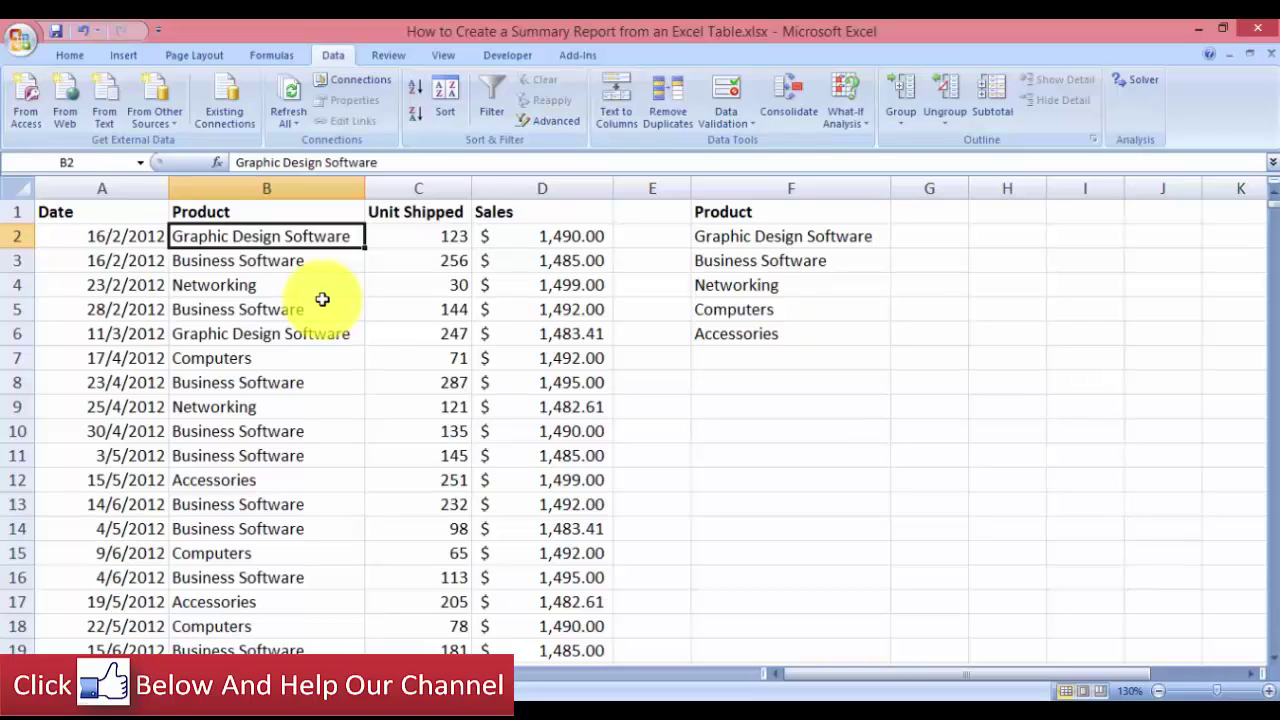
Convert the sales data in columns A to D into a table with headers
click(132, 55)
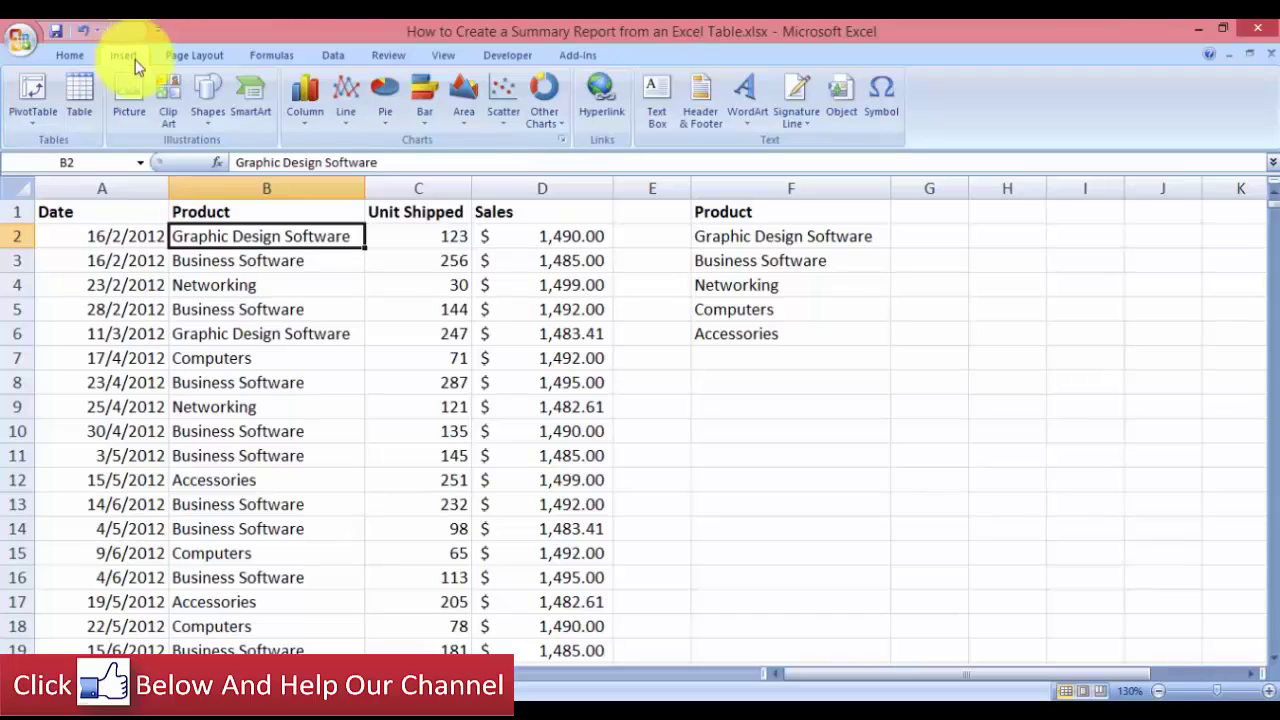
click(80, 105)
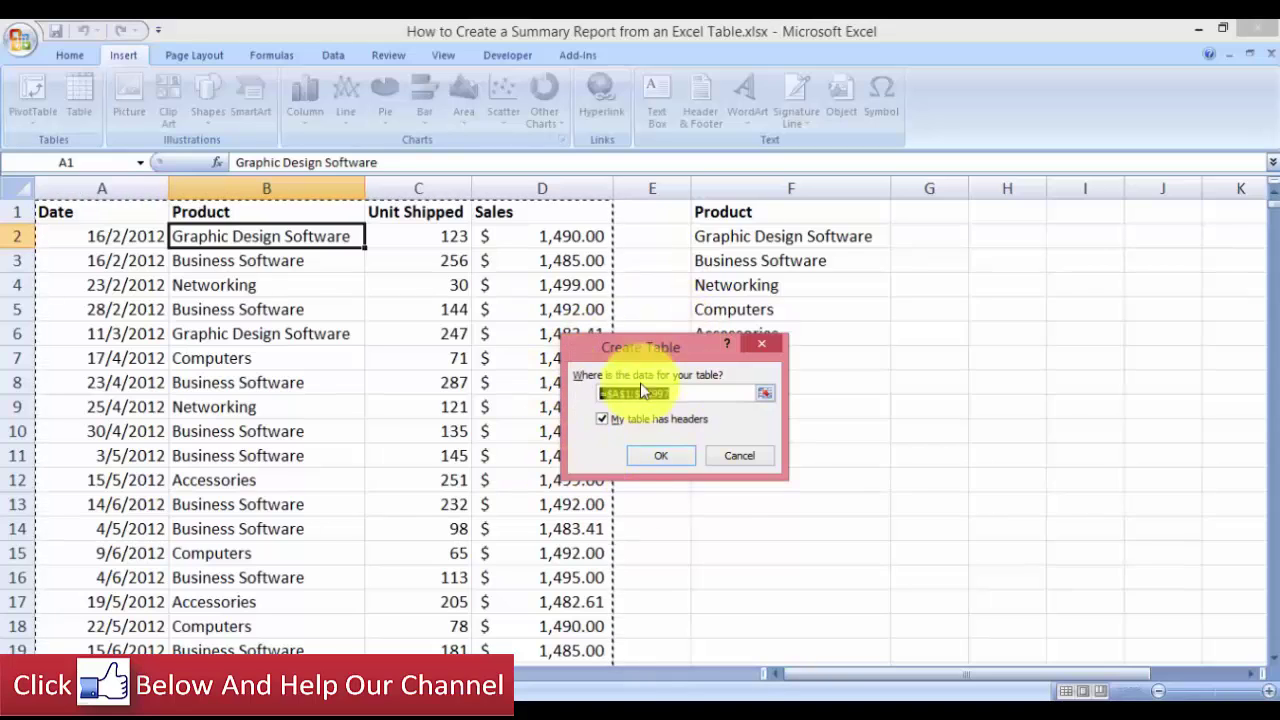
click(664, 459)
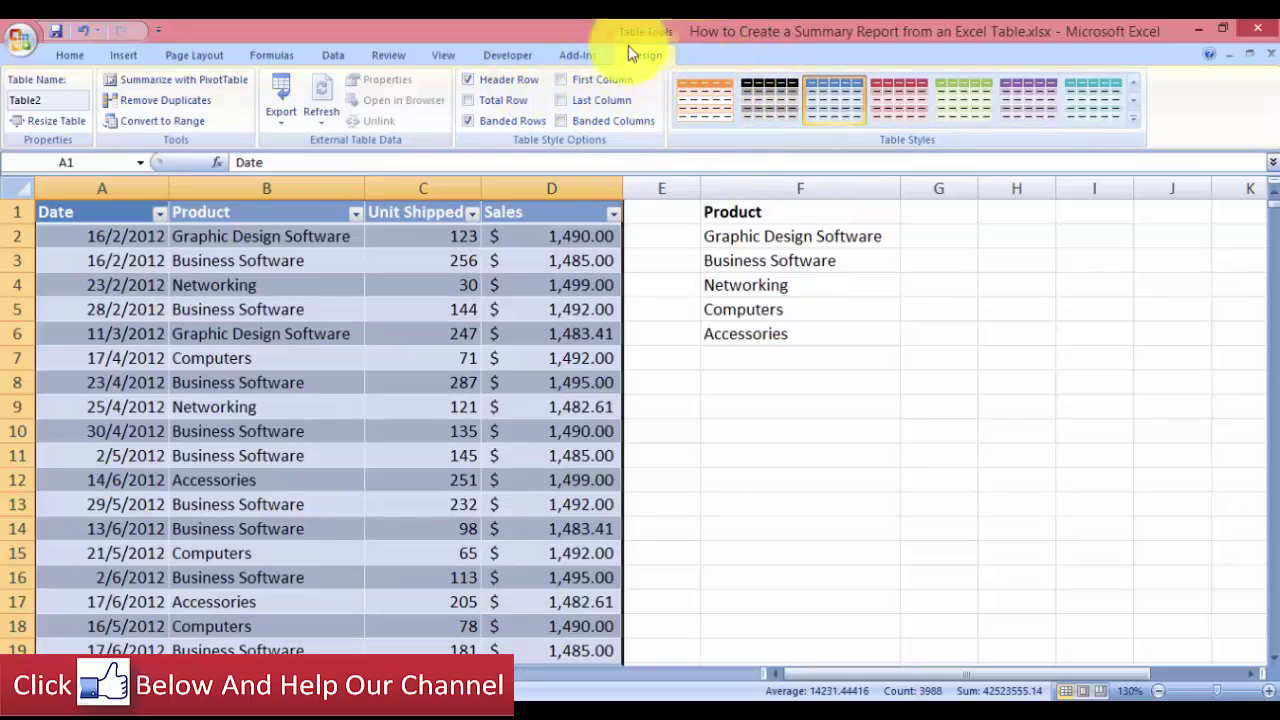
Try a red banded style and a light red gridline style on the sales table
click(1134, 87)
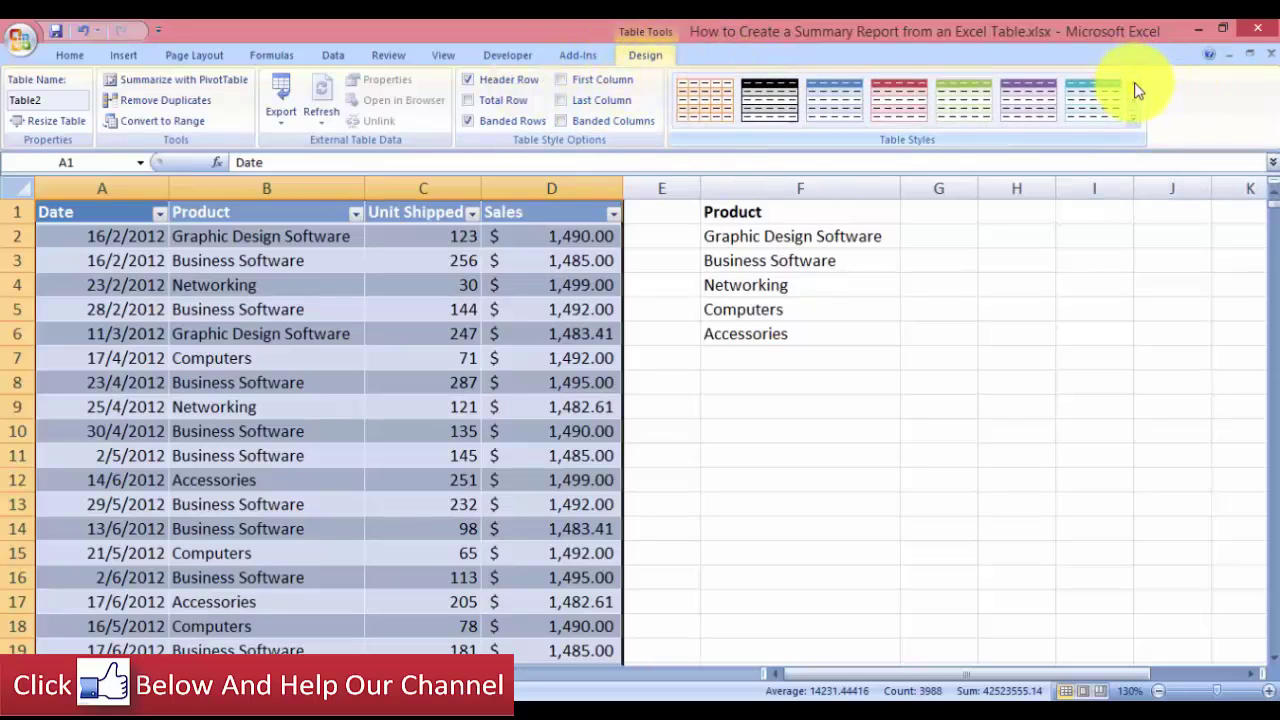
click(889, 104)
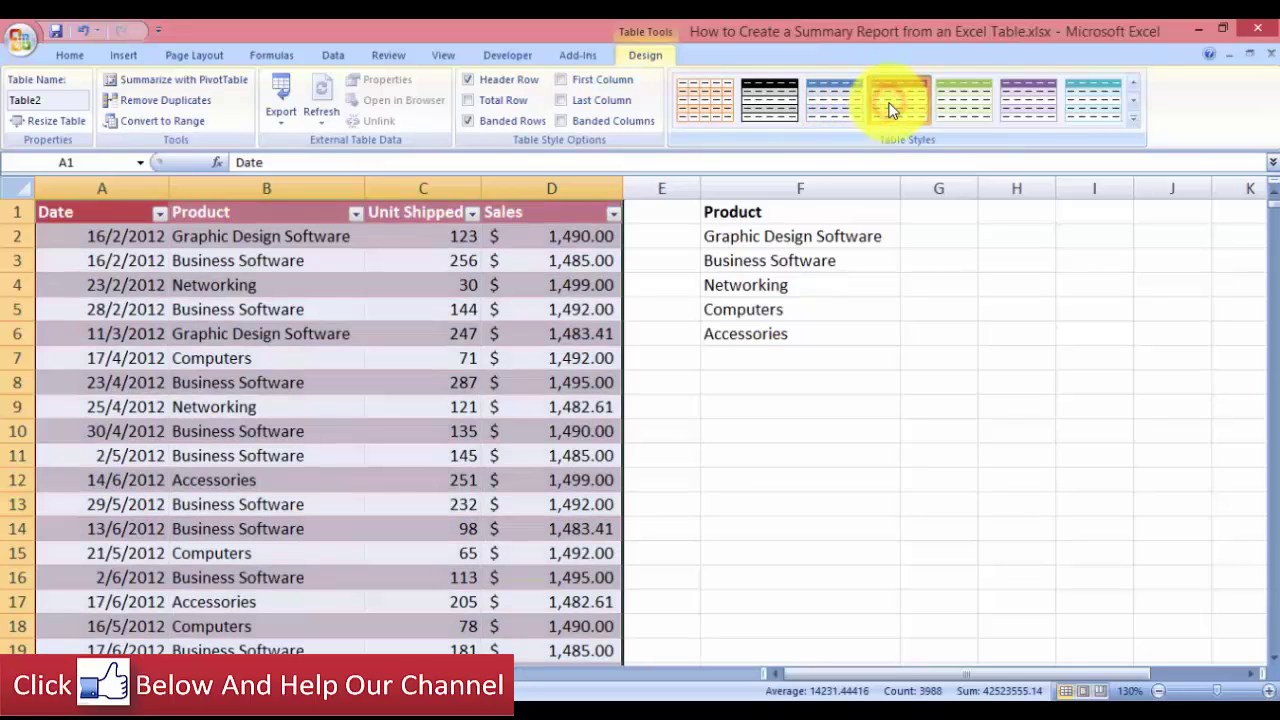
click(1134, 87)
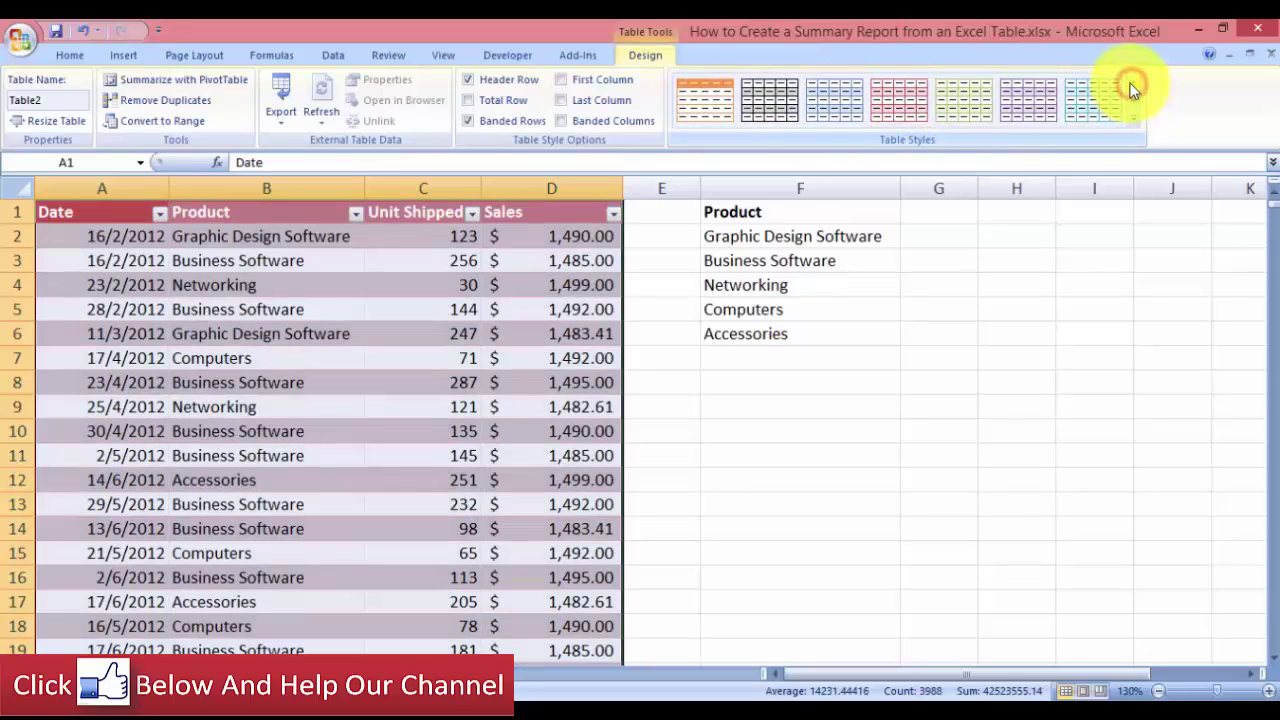
click(893, 102)
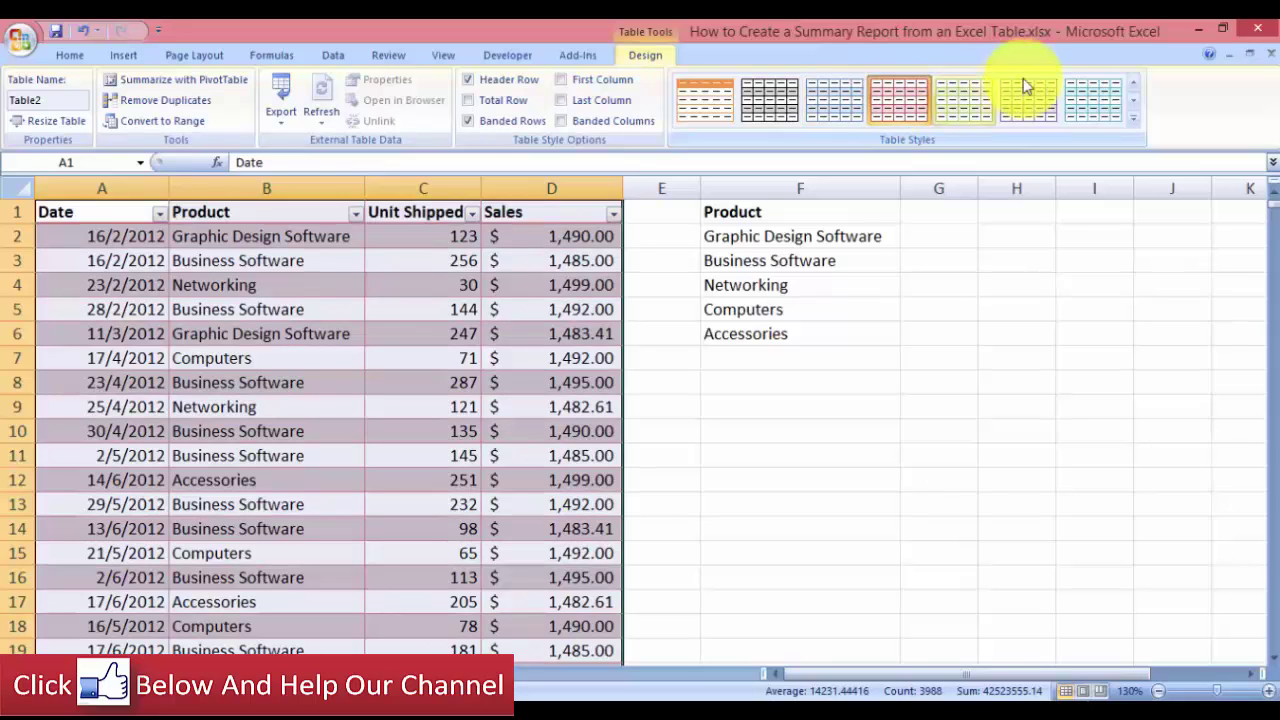
Apply the red table style with a solid red header and thin red row lines to the sales table
click(1136, 86)
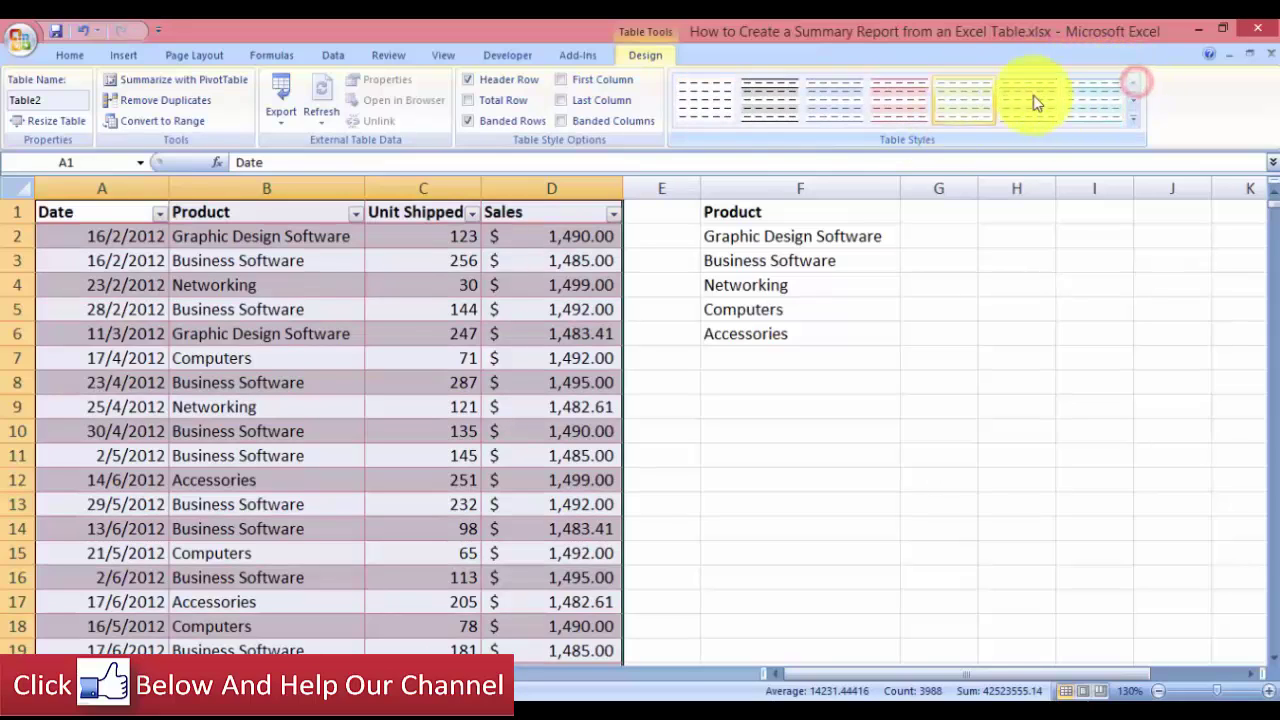
click(1134, 103)
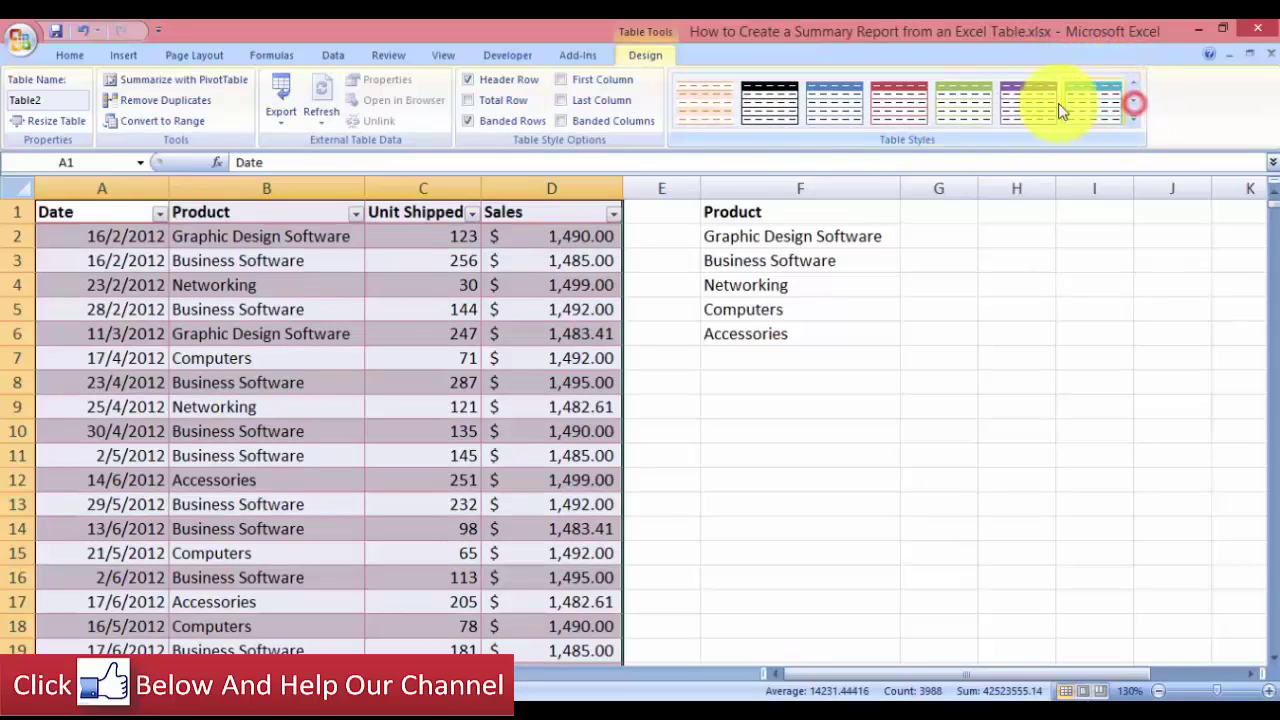
click(922, 110)
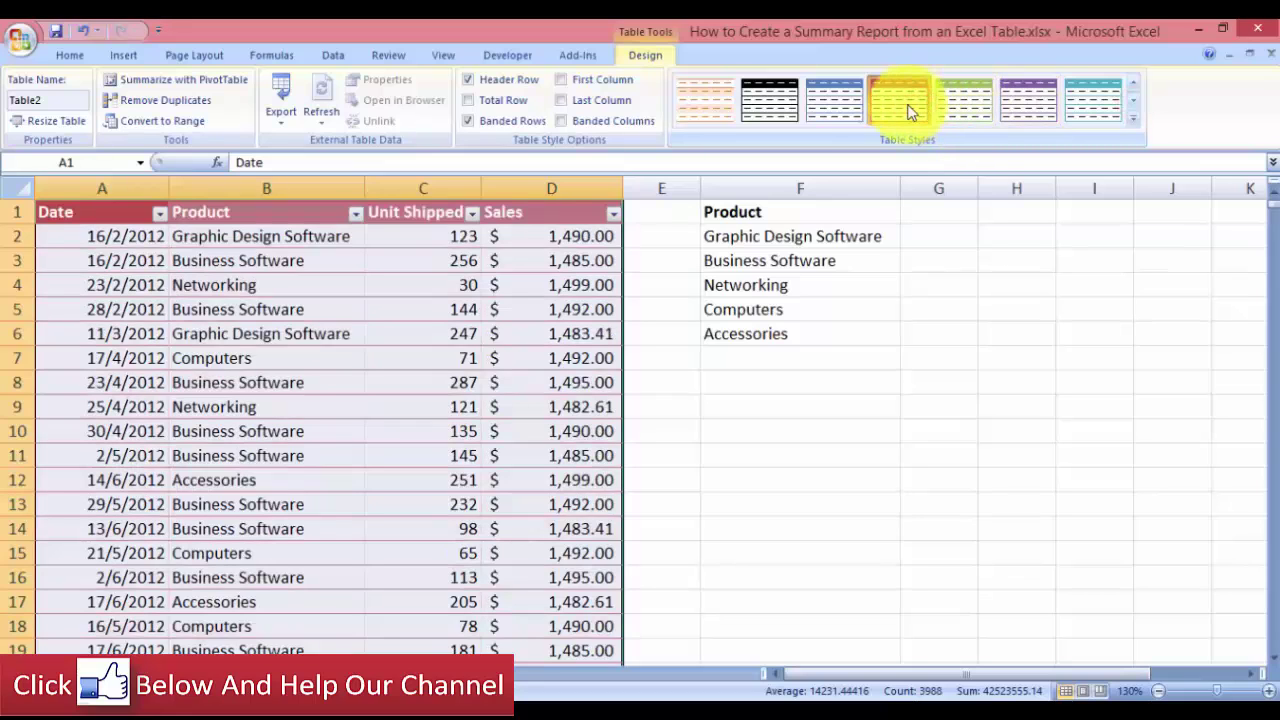
click(672, 414)
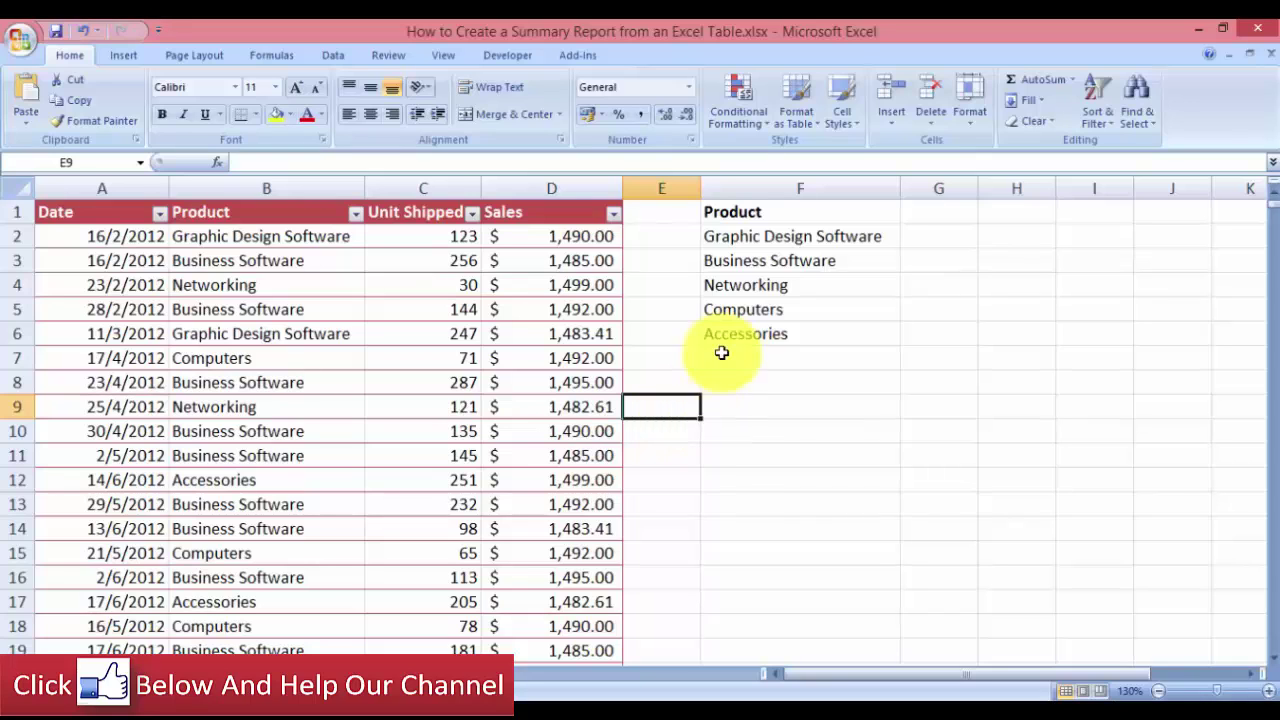
Copy the formatting of the table's Product header in B1 onto the Product heading in F1
click(314, 217)
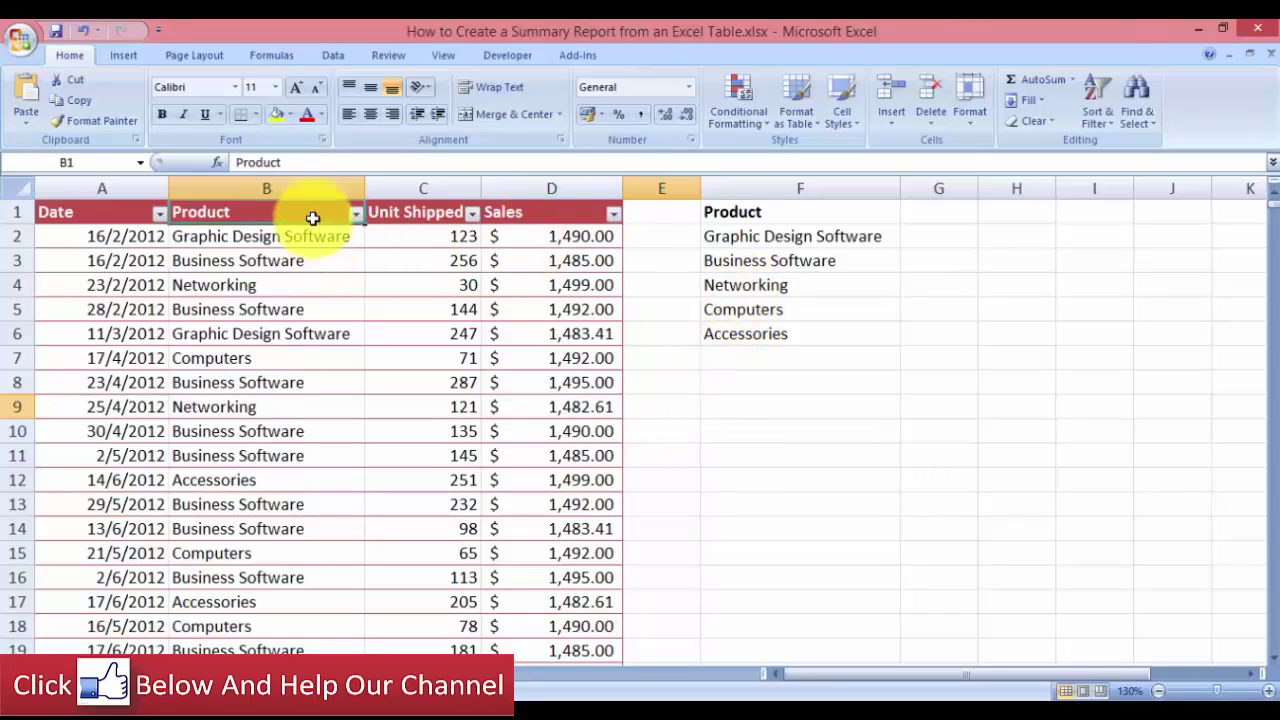
right_click(314, 218)
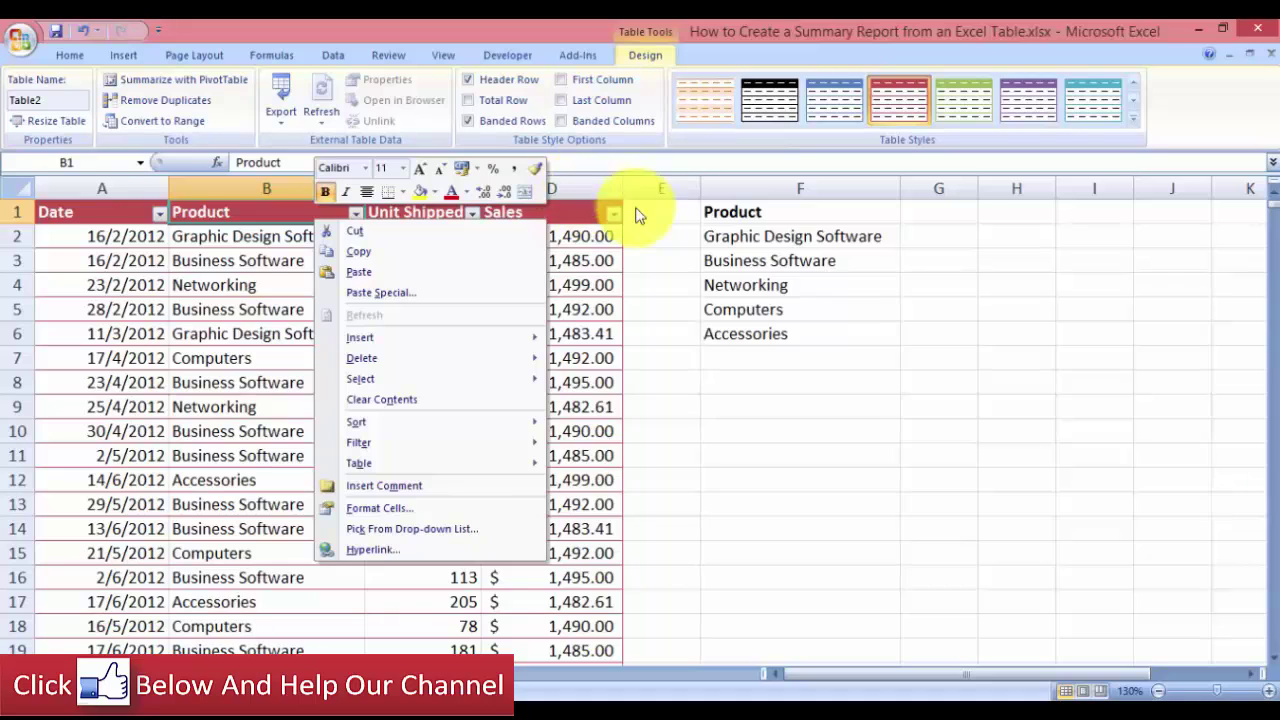
click(540, 171)
click(766, 209)
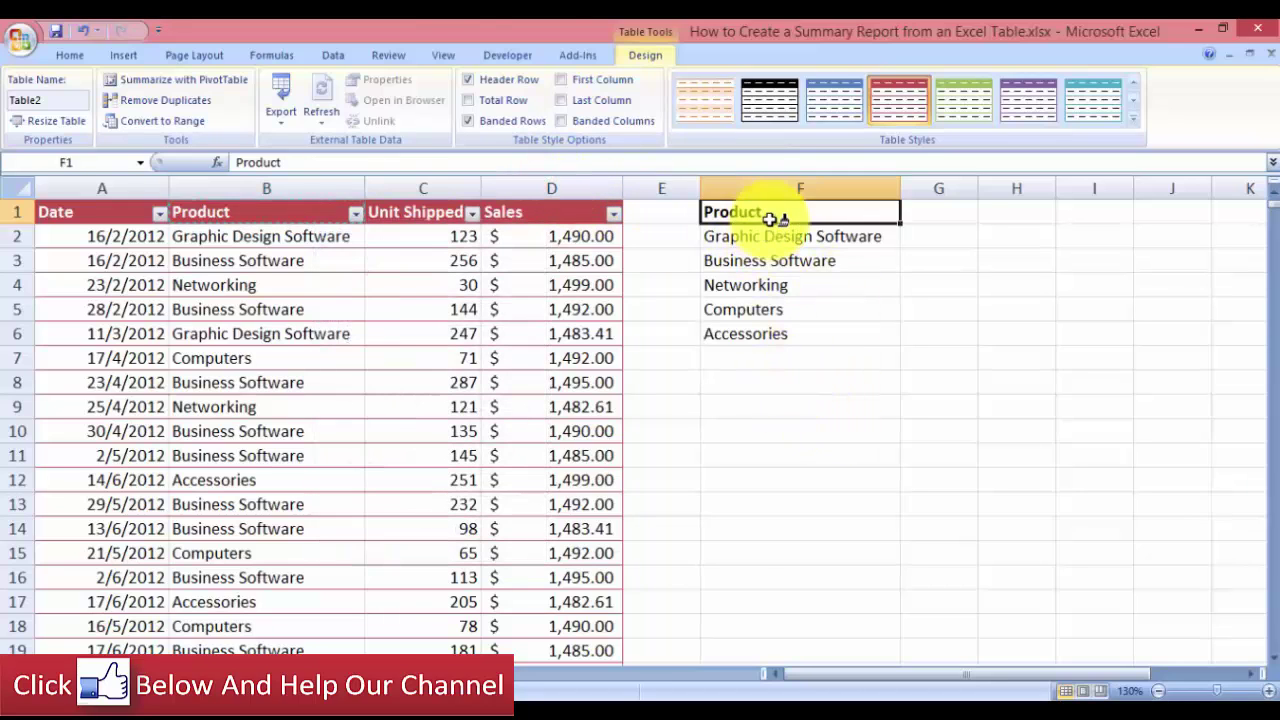
click(282, 213)
right_click(283, 213)
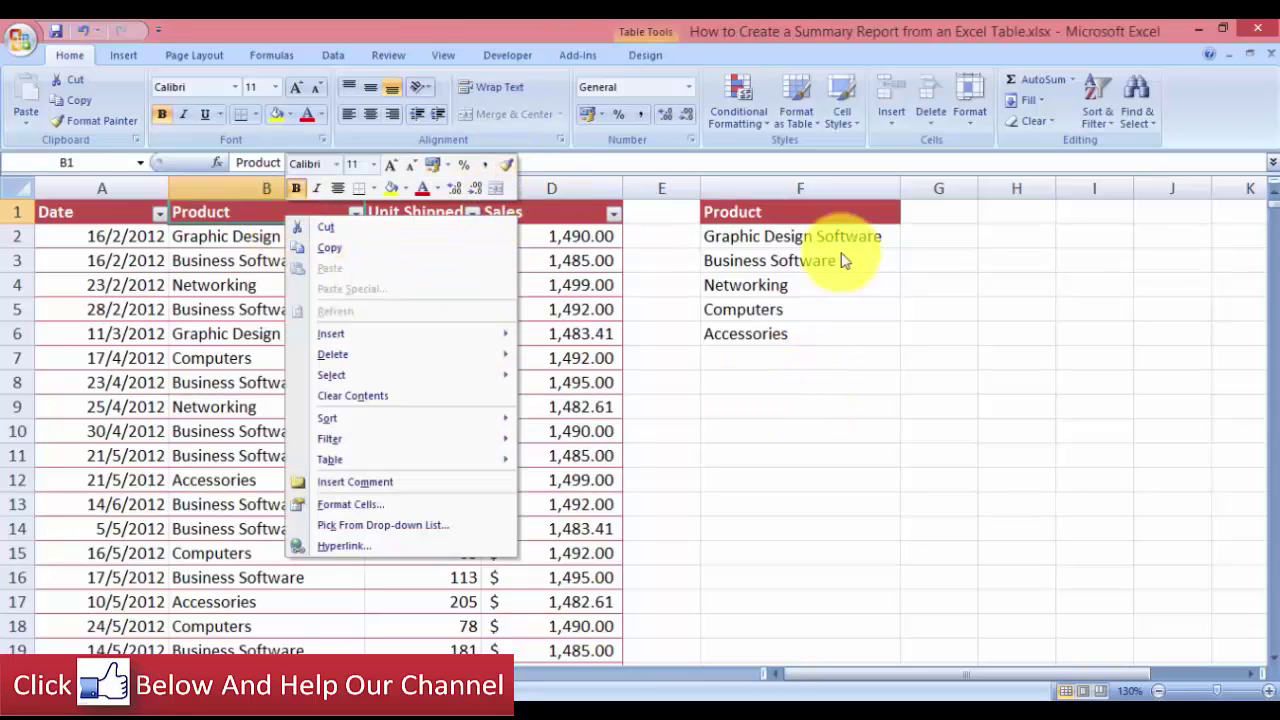
click(836, 215)
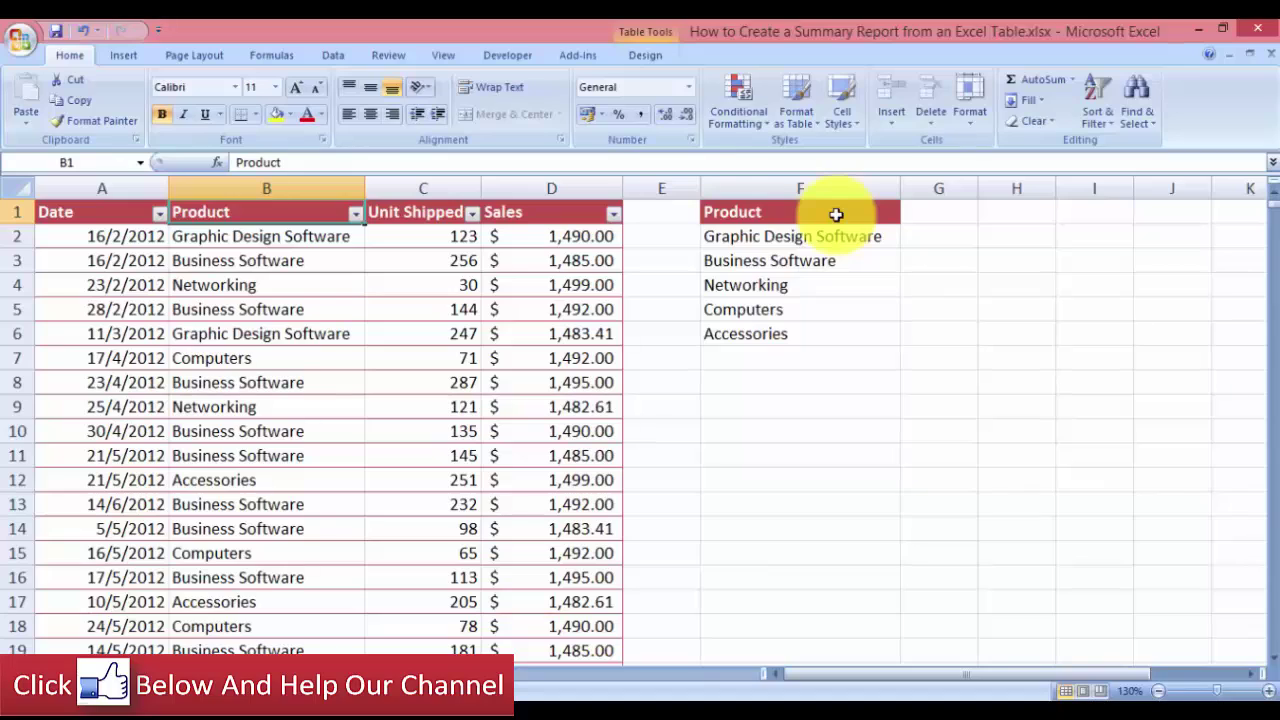
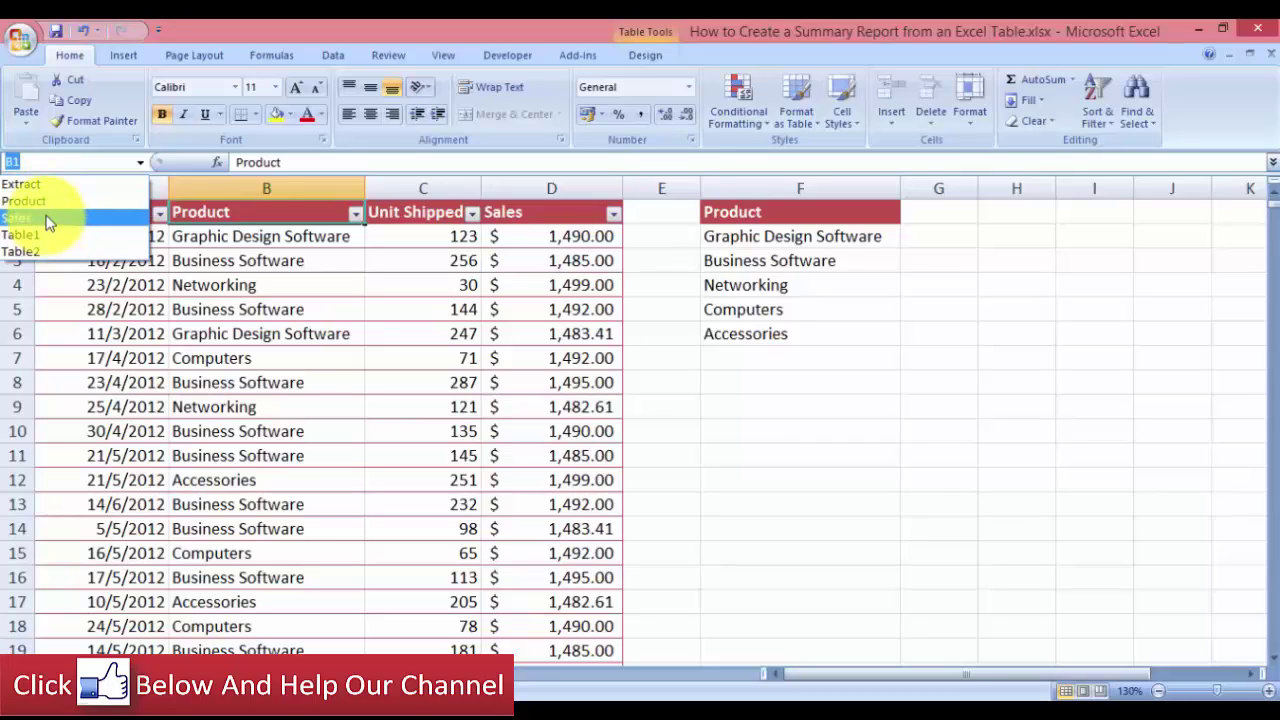
Examine the Product column entries and the Sales column that the existing named ranges refer to
click(234, 251)
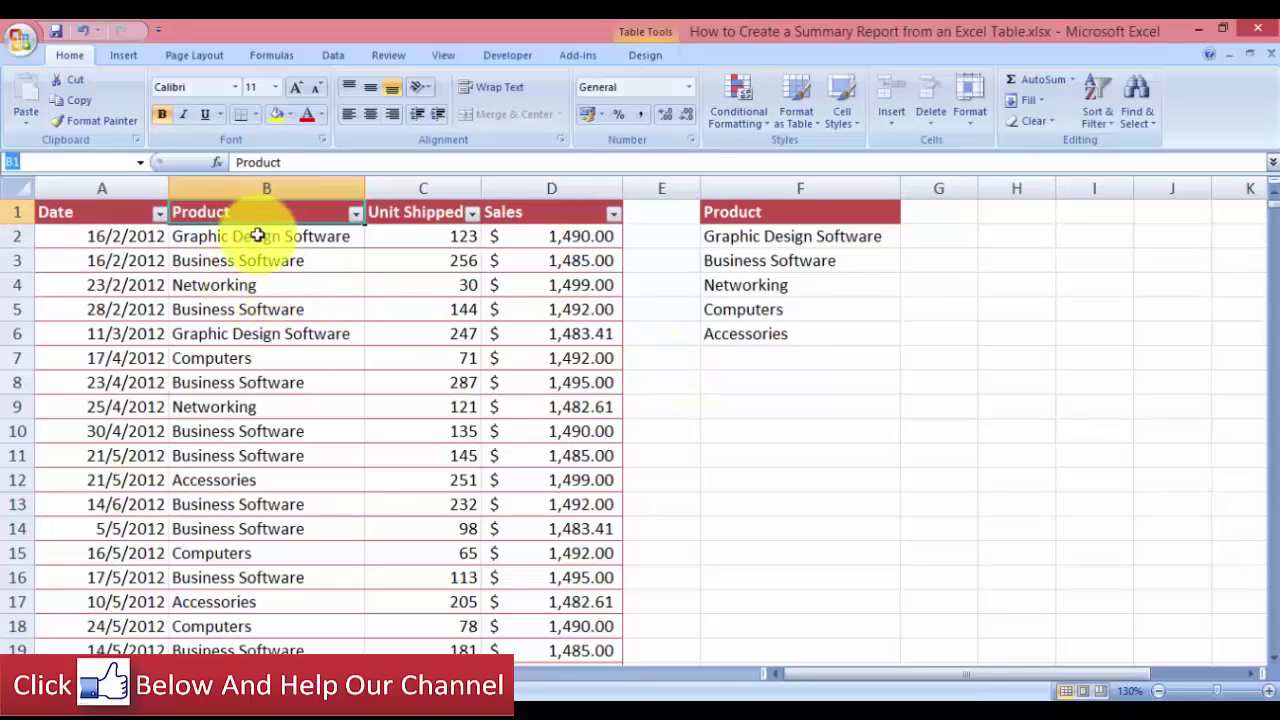
drag(257, 236, 266, 555)
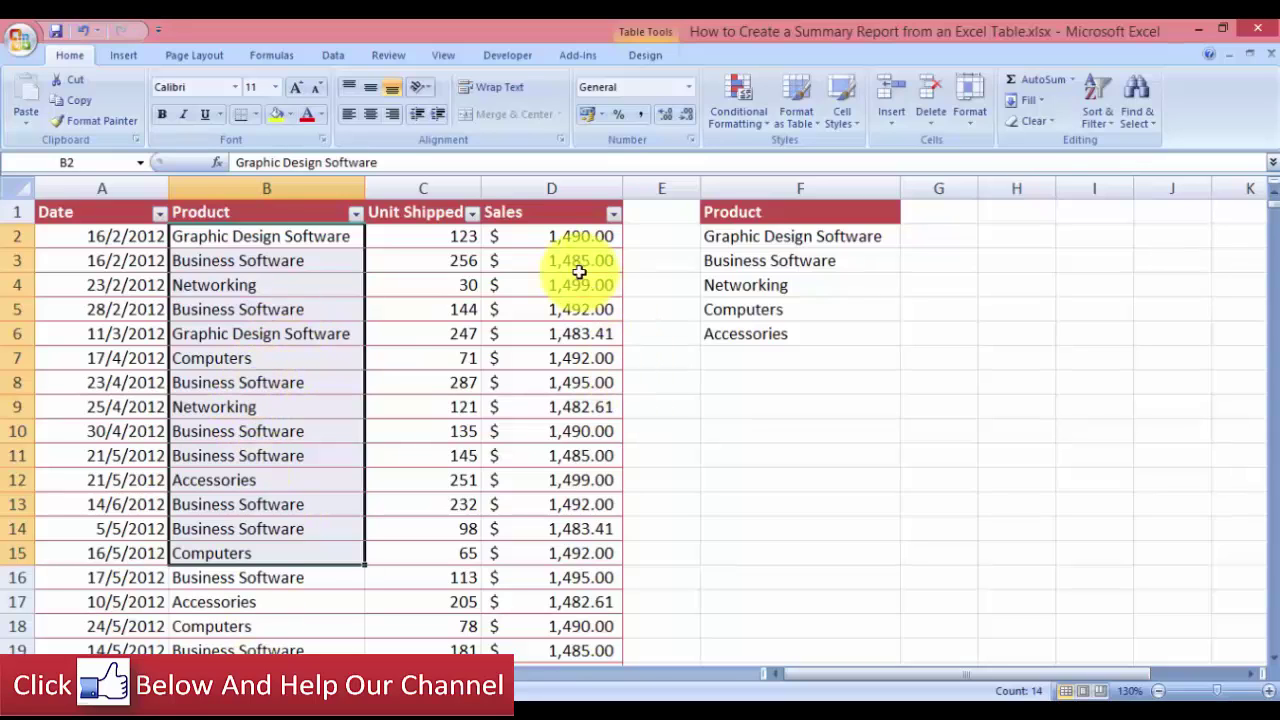
click(562, 242)
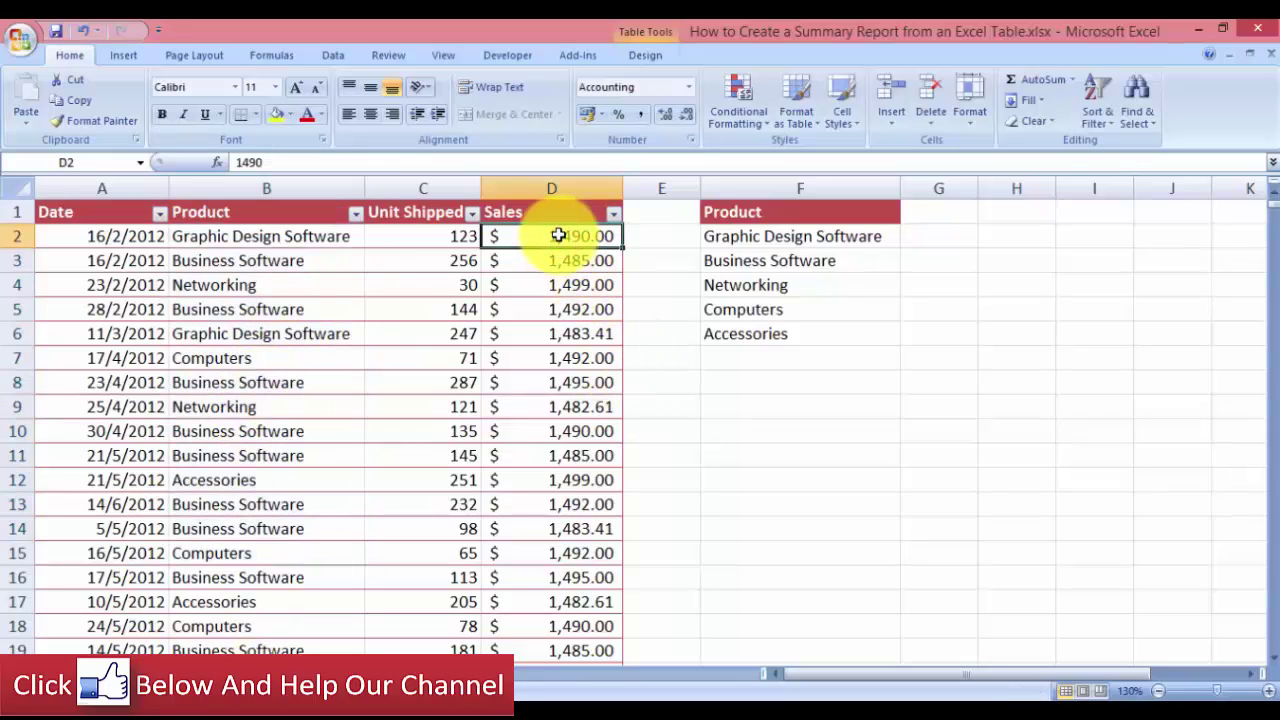
click(554, 192)
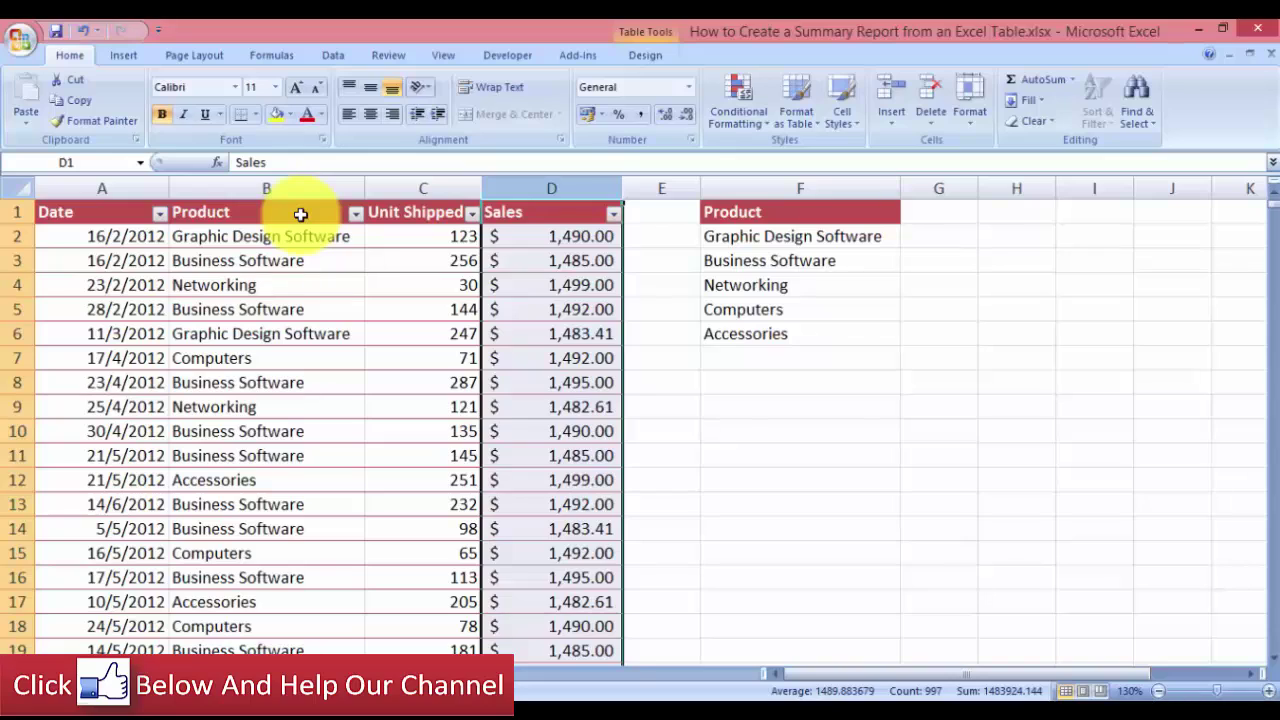
click(300, 214)
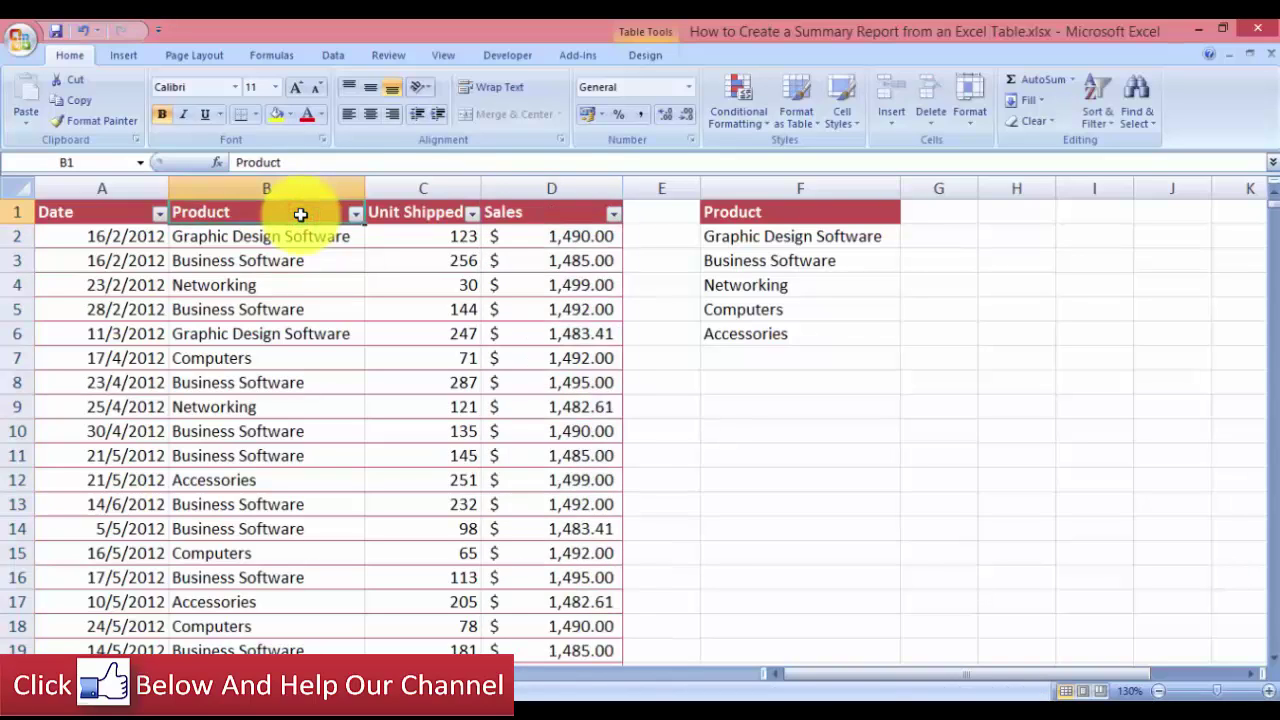
key(ctrl+shift+F3)
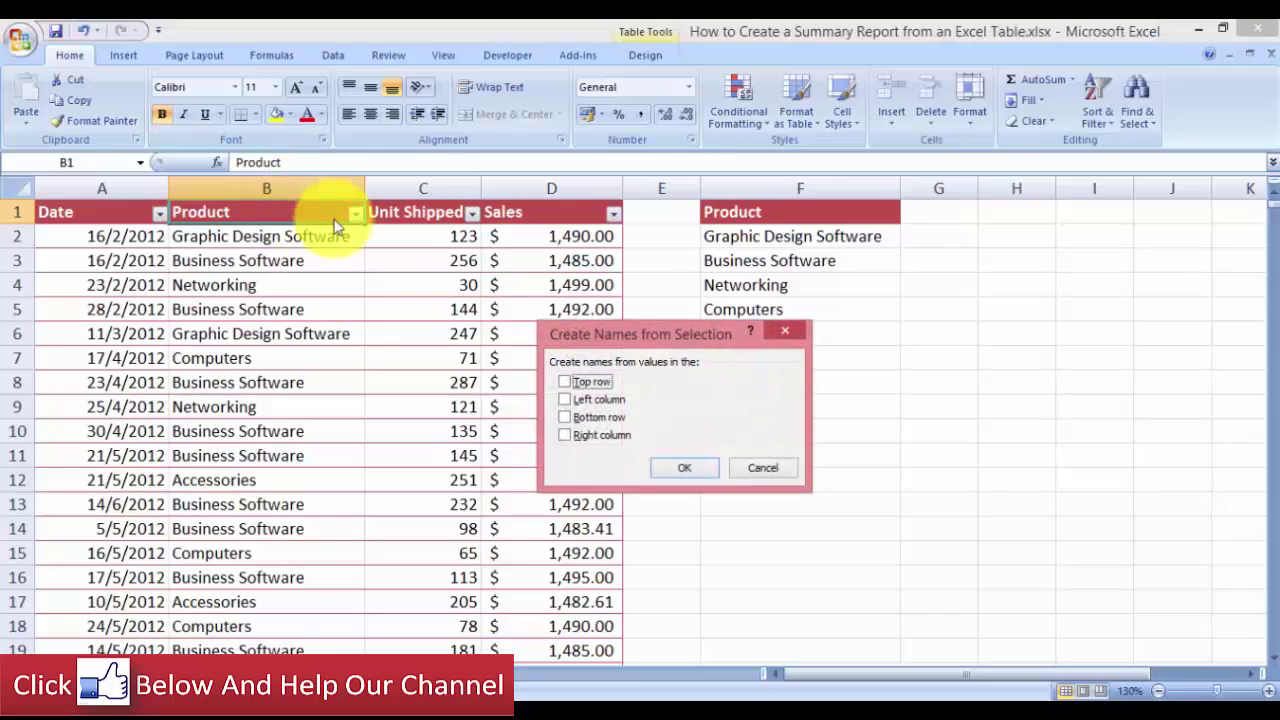
click(752, 468)
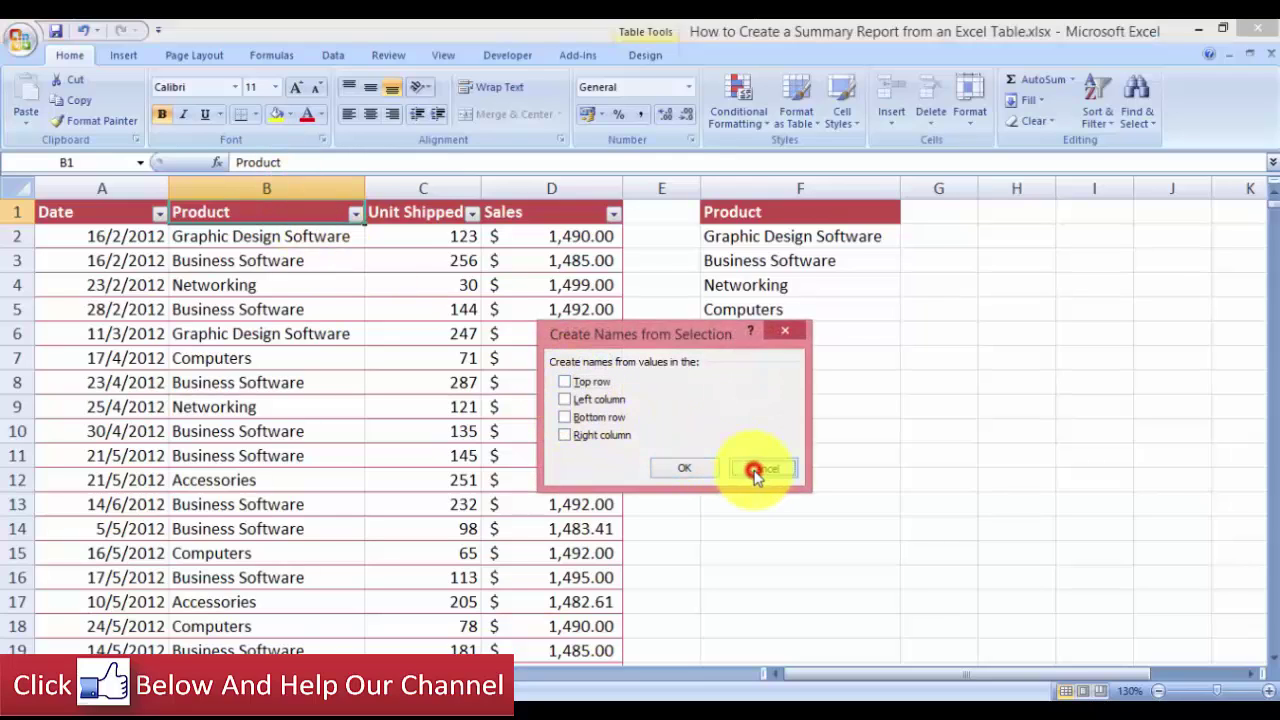
Try creating a named range for the whole Product column in B from its top-row header
click(274, 237)
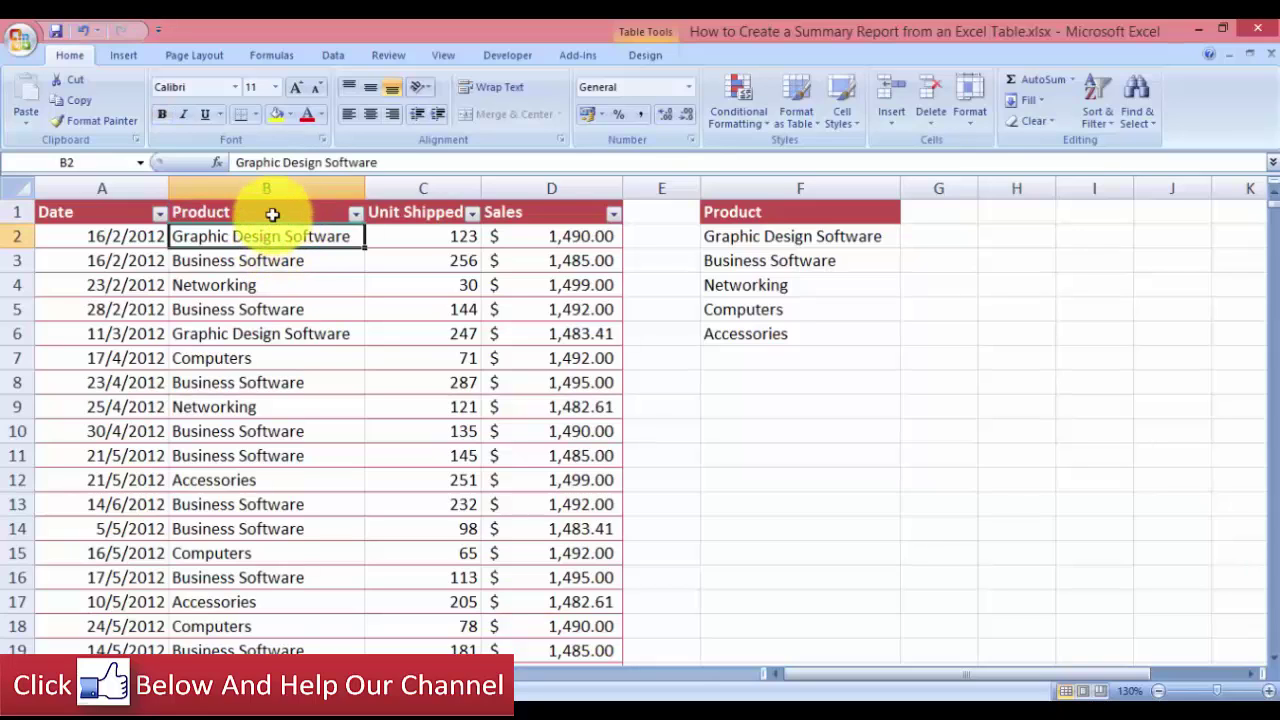
click(271, 210)
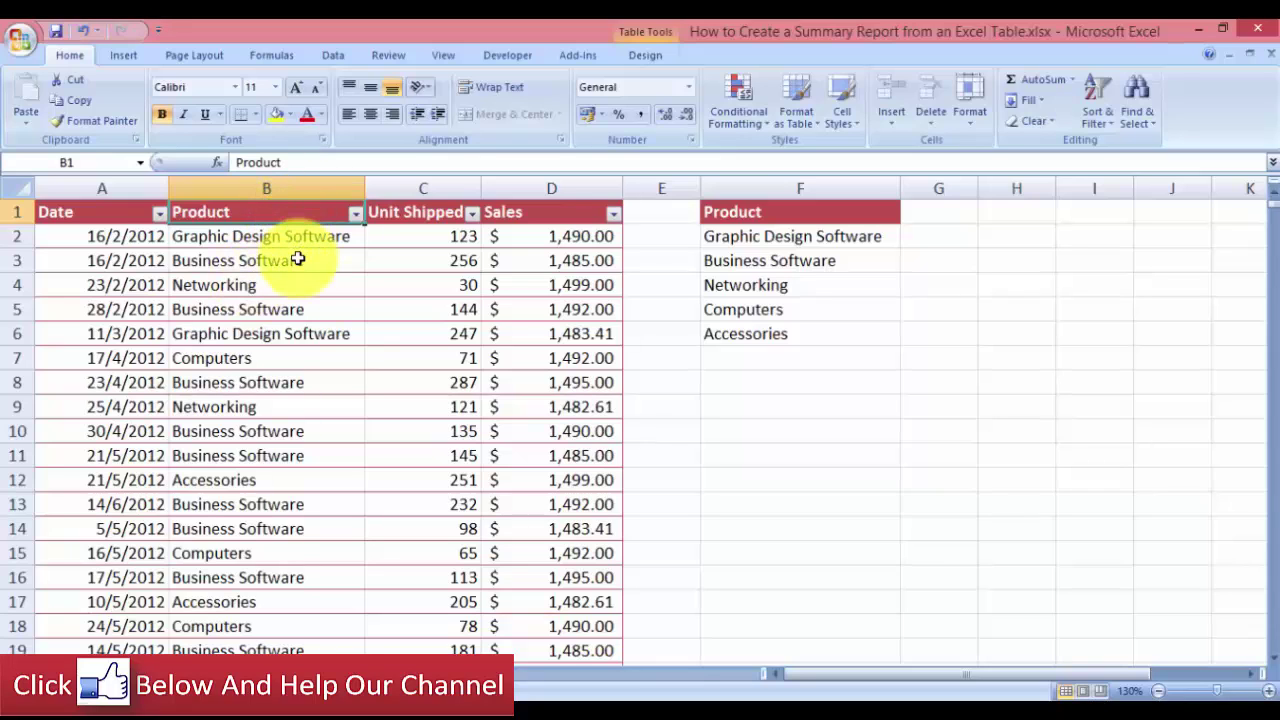
key(ctrl+shift+Down)
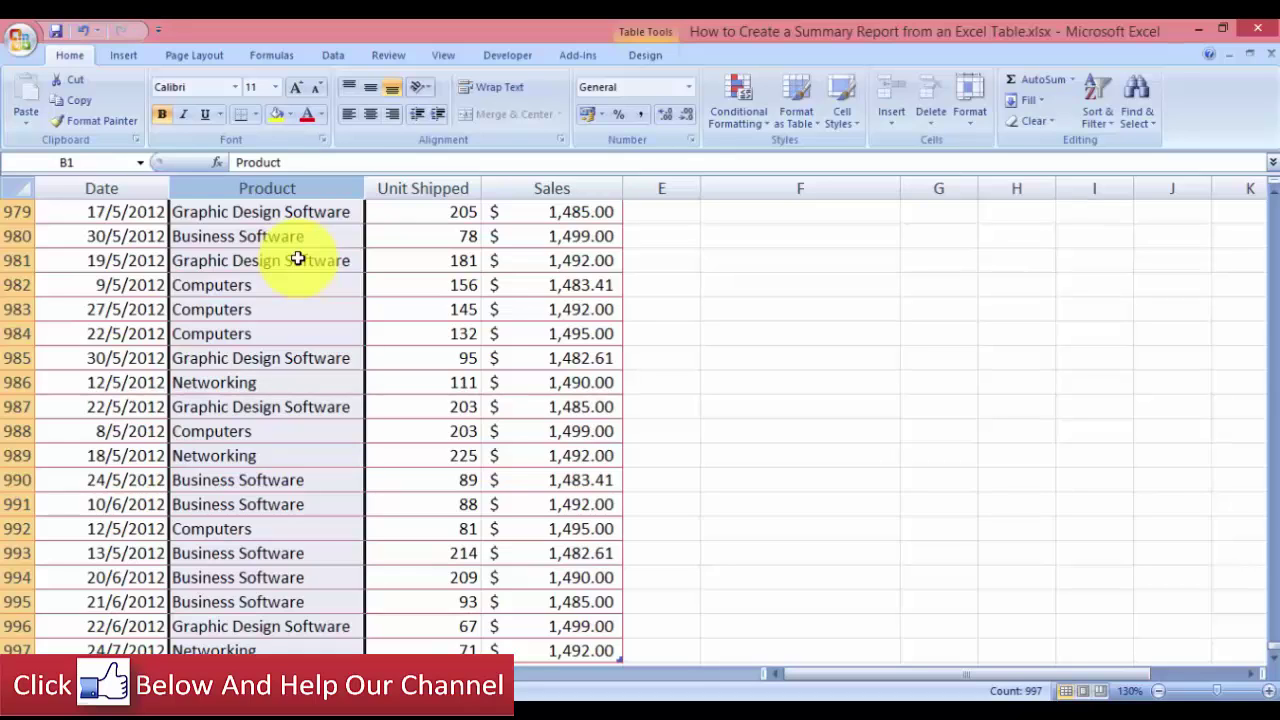
key(ctrl+BackSpace)
key(ctrl+shift+F3)
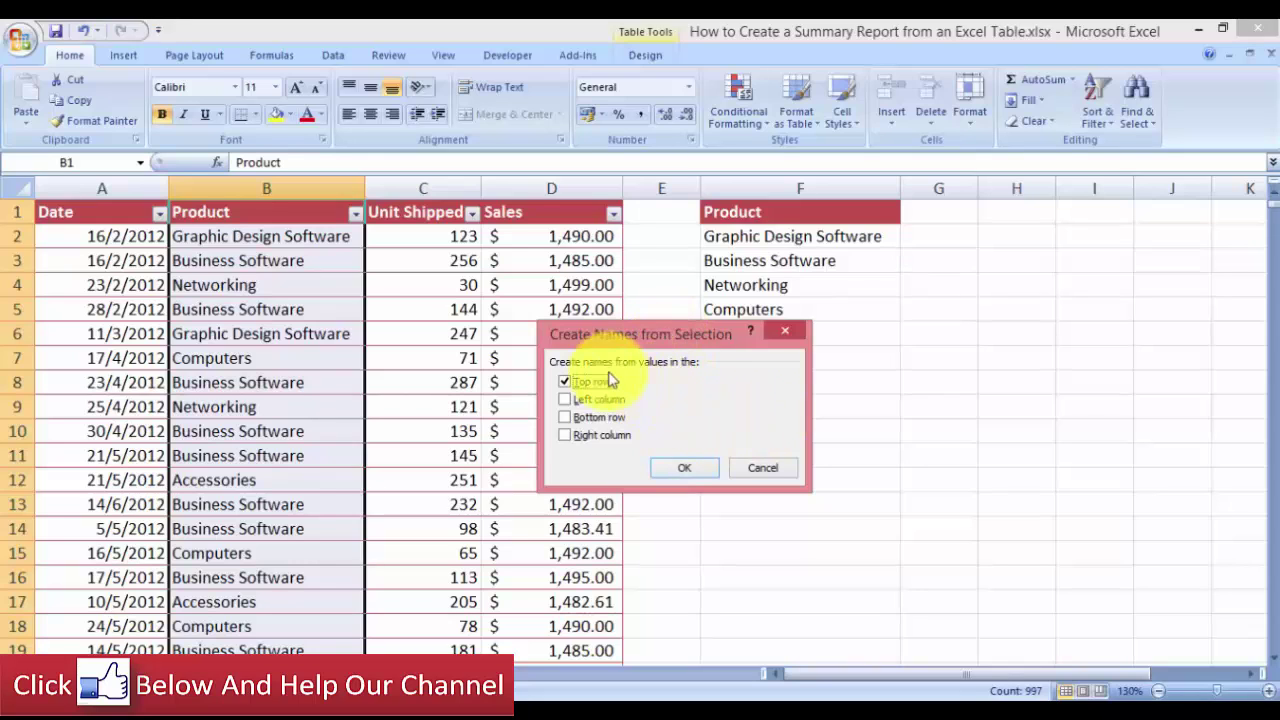
click(764, 468)
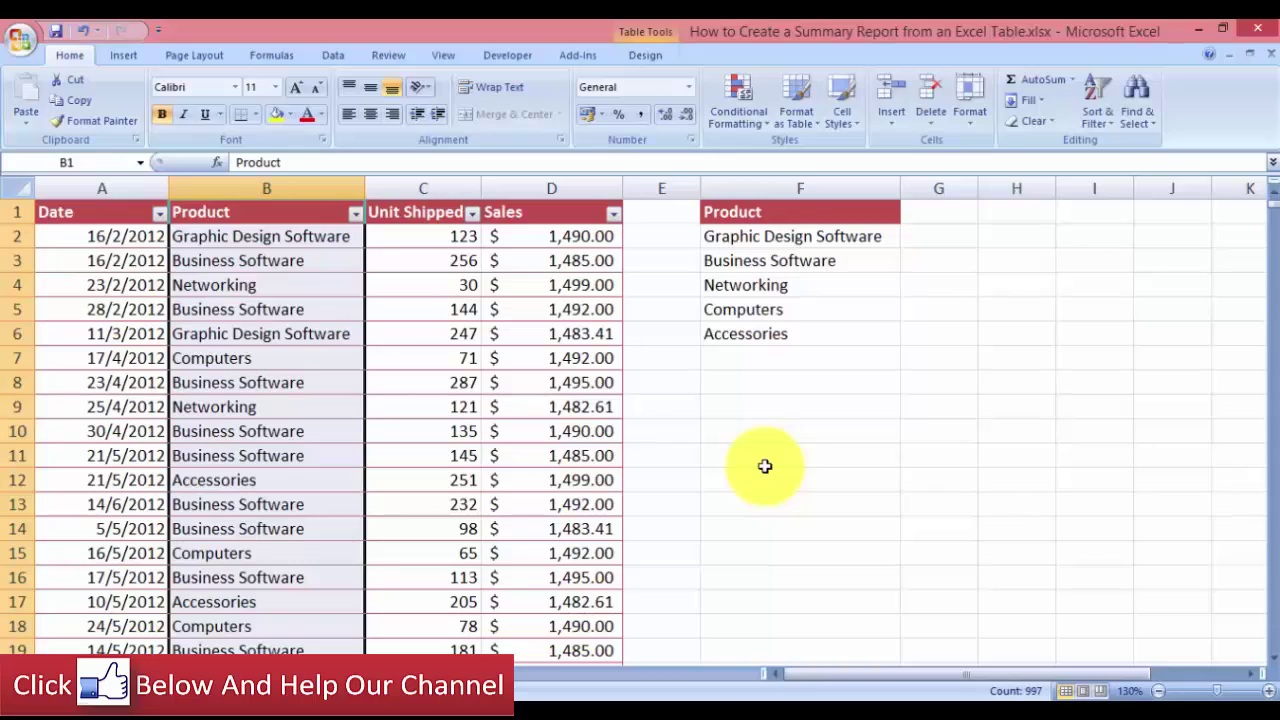
click(940, 405)
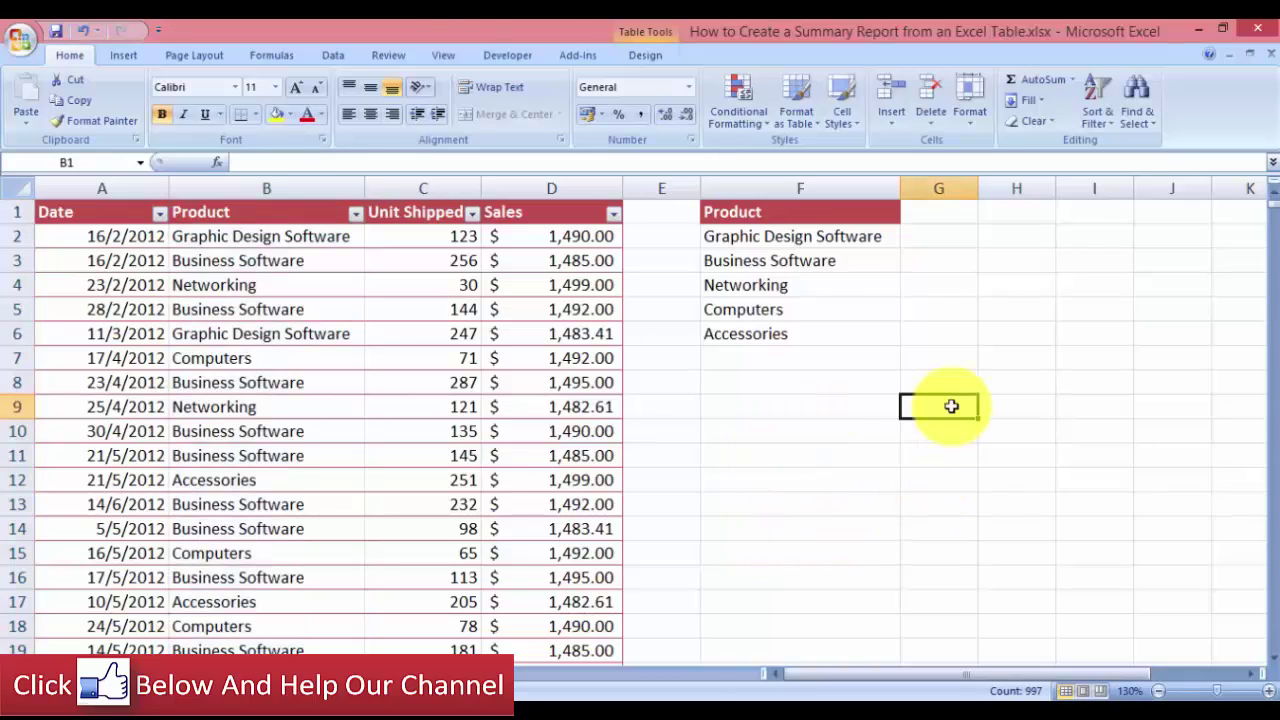
Enter the report headings Total, Average and Count in cells G1 to I1
click(950, 216)
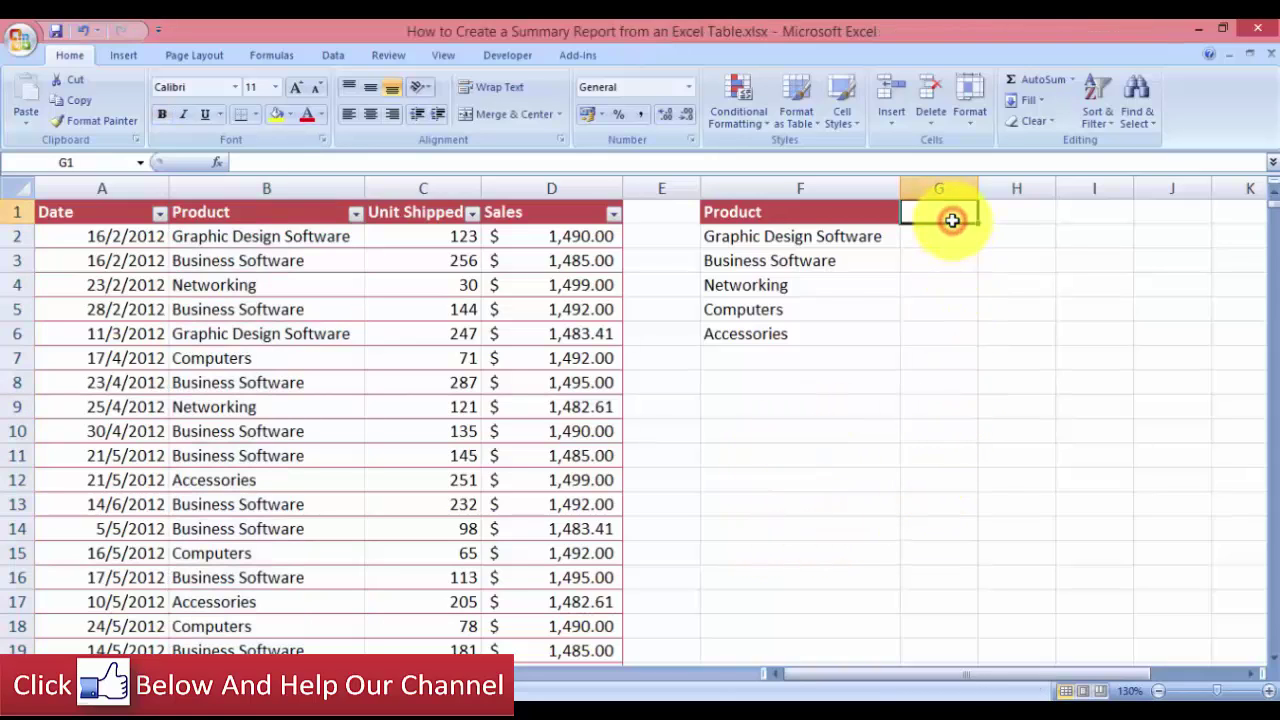
text(Total)
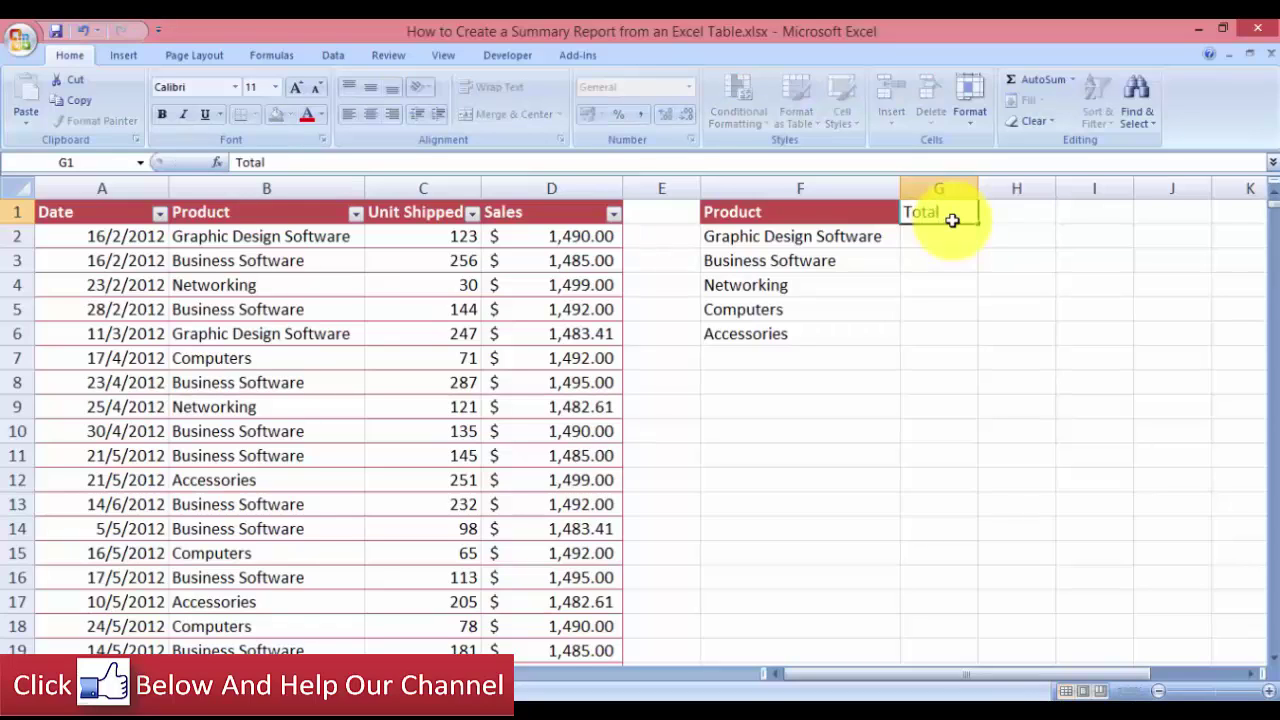
key(Tab)
text(Average)
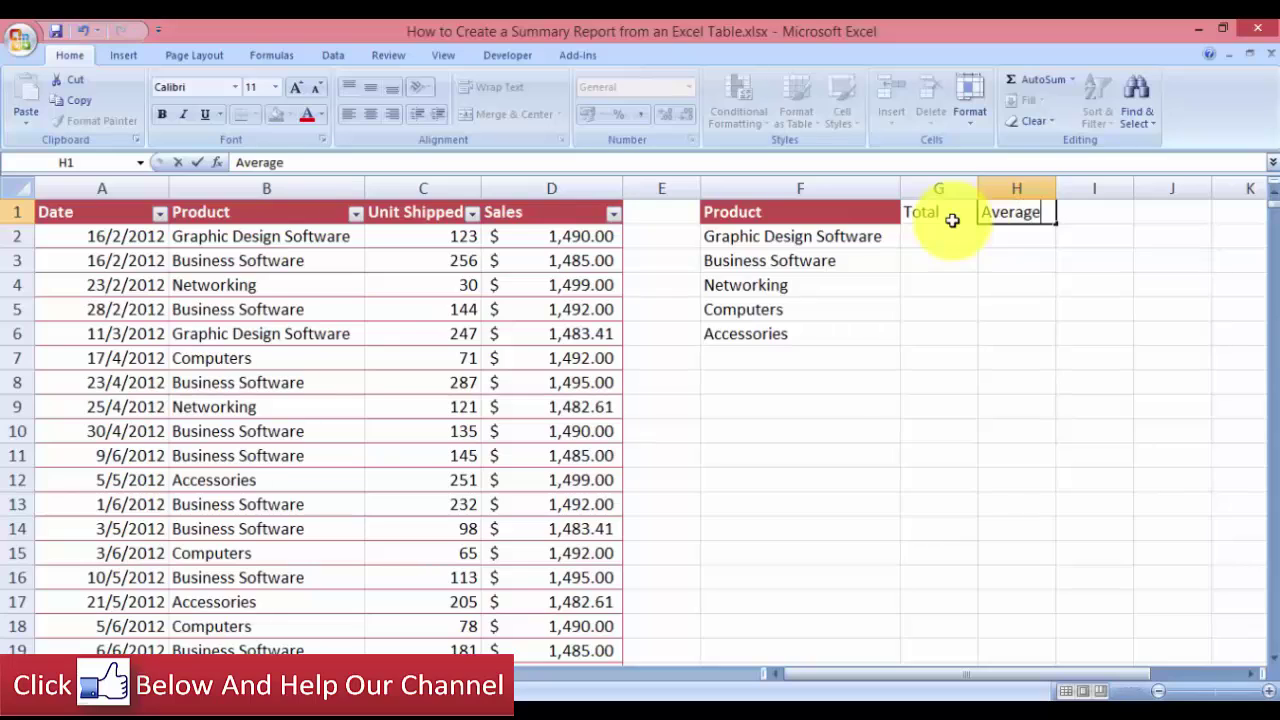
key(Tab)
text(Count)
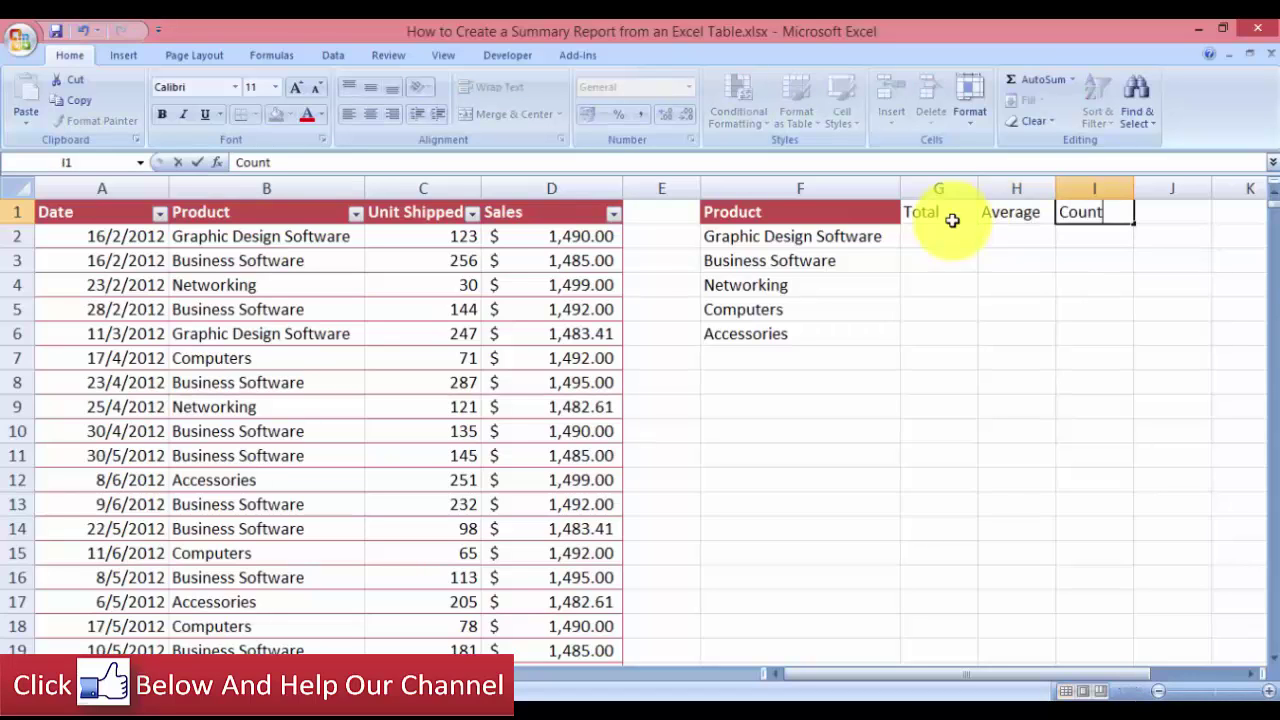
Copy the Product heading's formatting from F1 onto G1:I1 and widen column G slightly
click(877, 212)
right_click(877, 212)
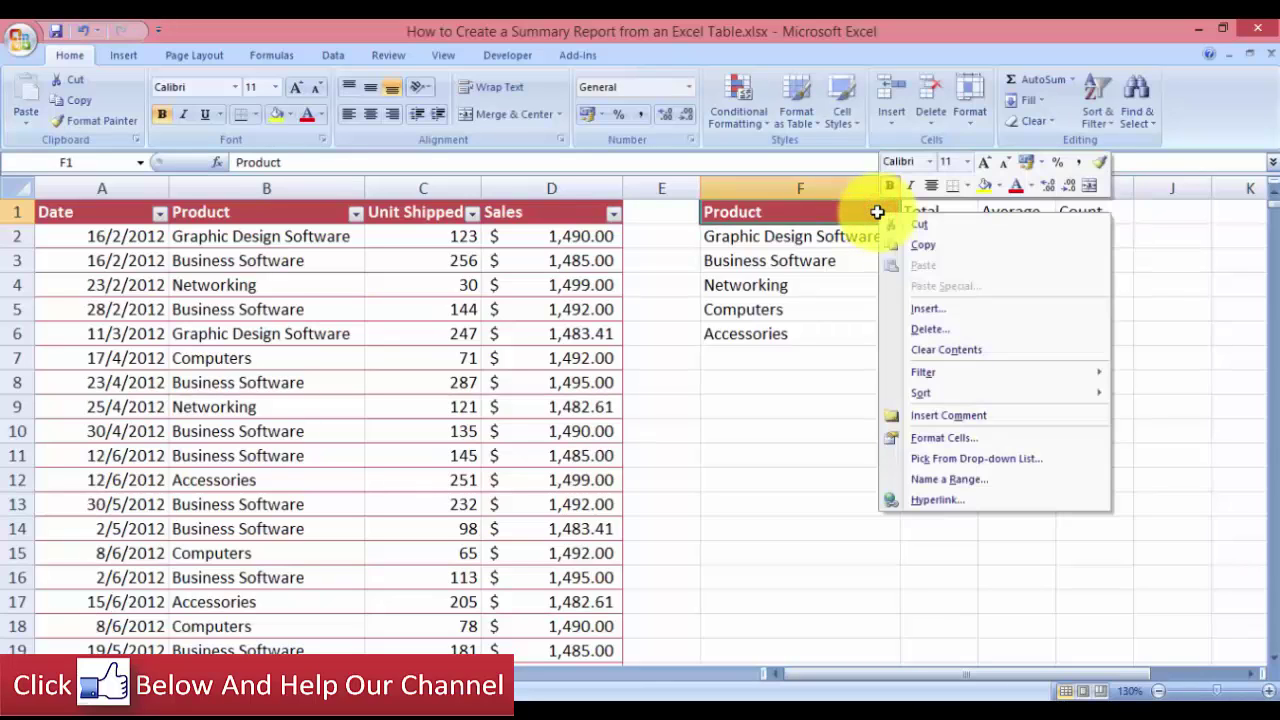
click(1100, 161)
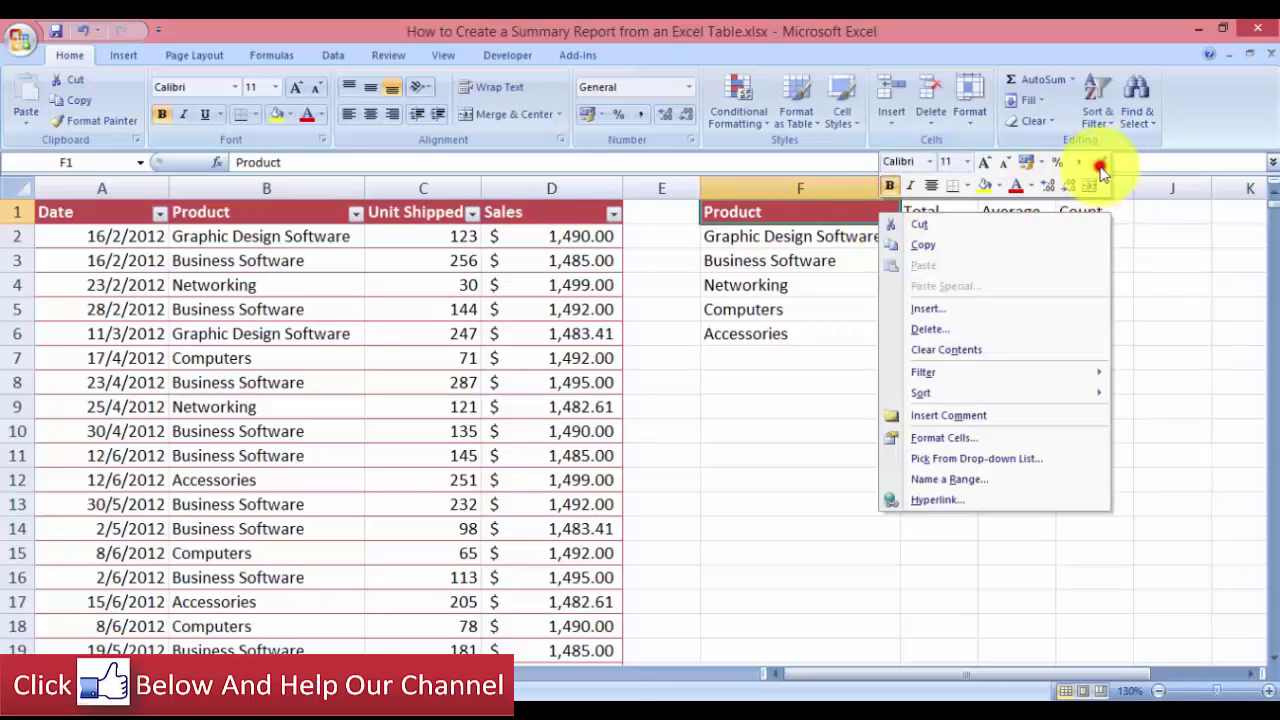
mouse_move(930, 214)
mouse_down()
mouse_move(1060, 211)
mouse_move(1058, 224)
mouse_up()
click(962, 434)
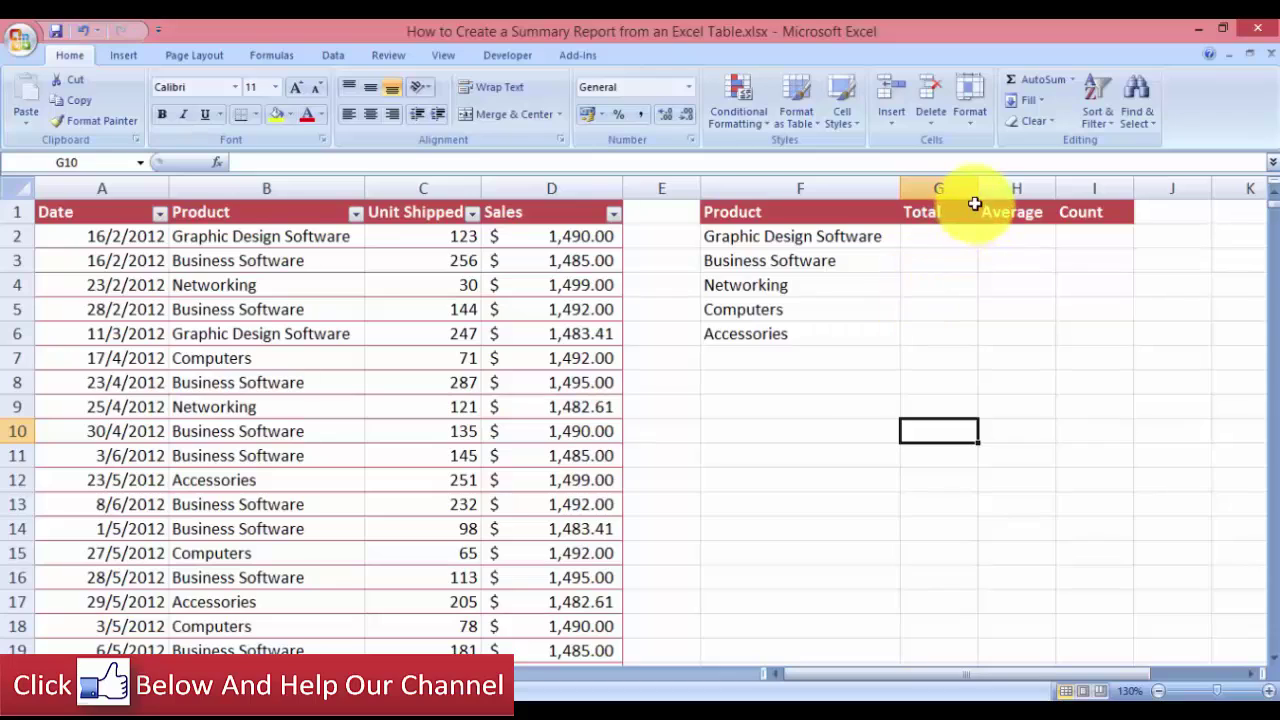
drag(978, 188, 993, 187)
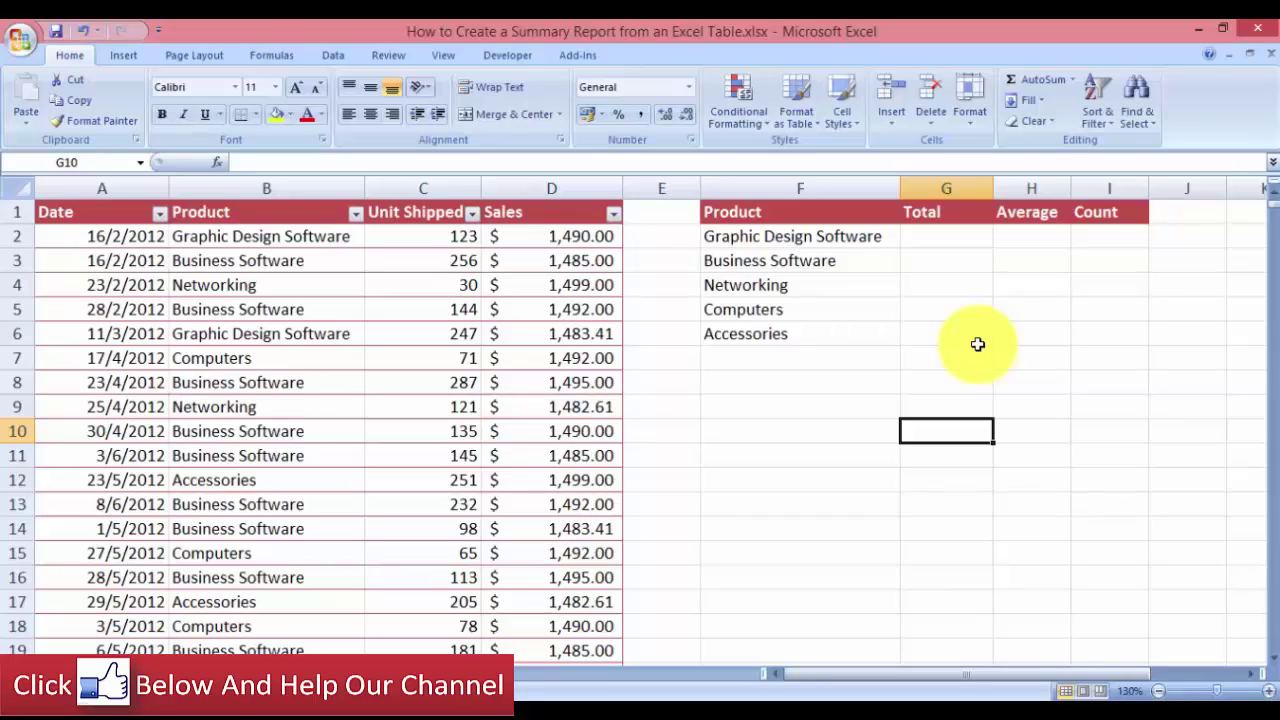
Start a SUMIF formula in G2 with its function arguments dialog and set Range to the named range Product
click(946, 240)
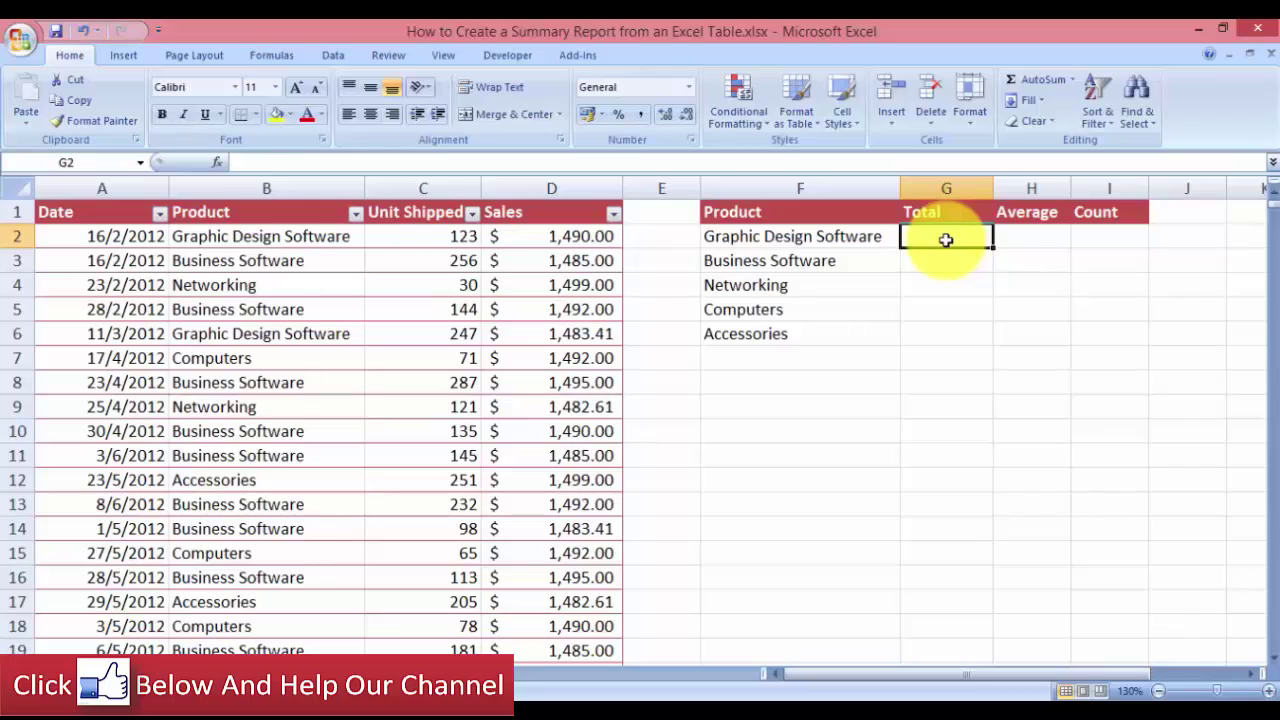
click(777, 240)
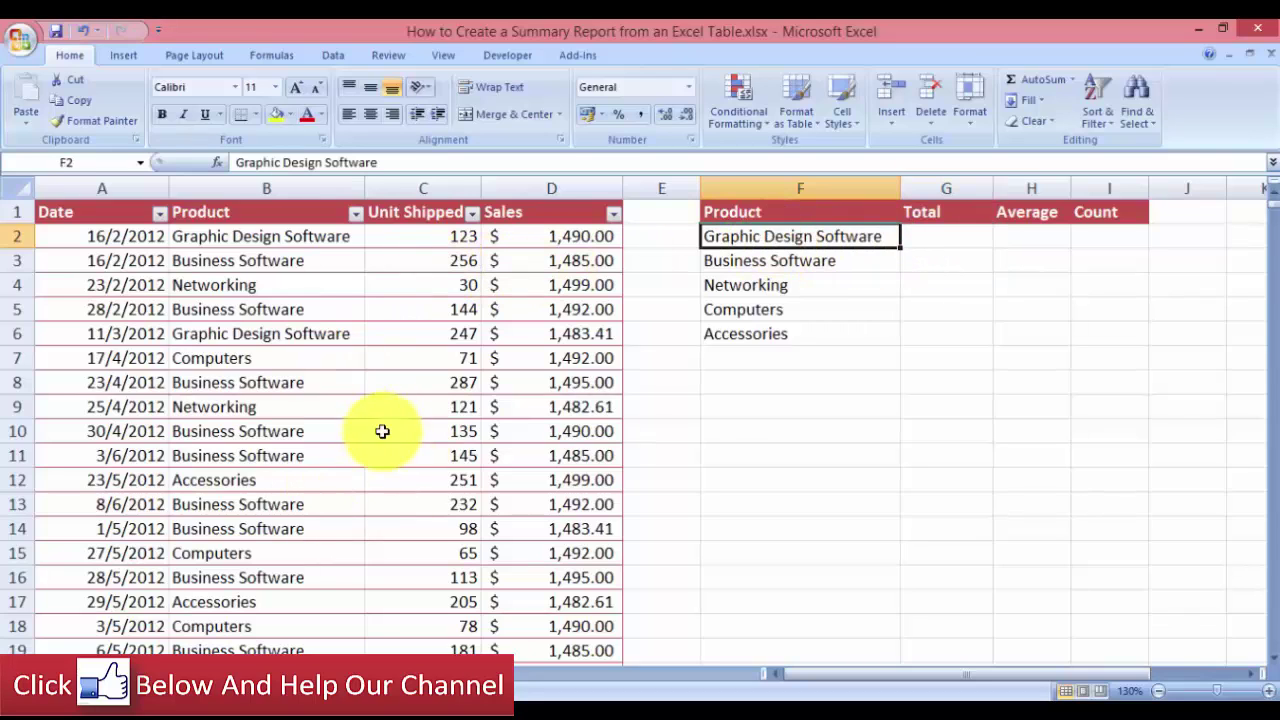
click(921, 242)
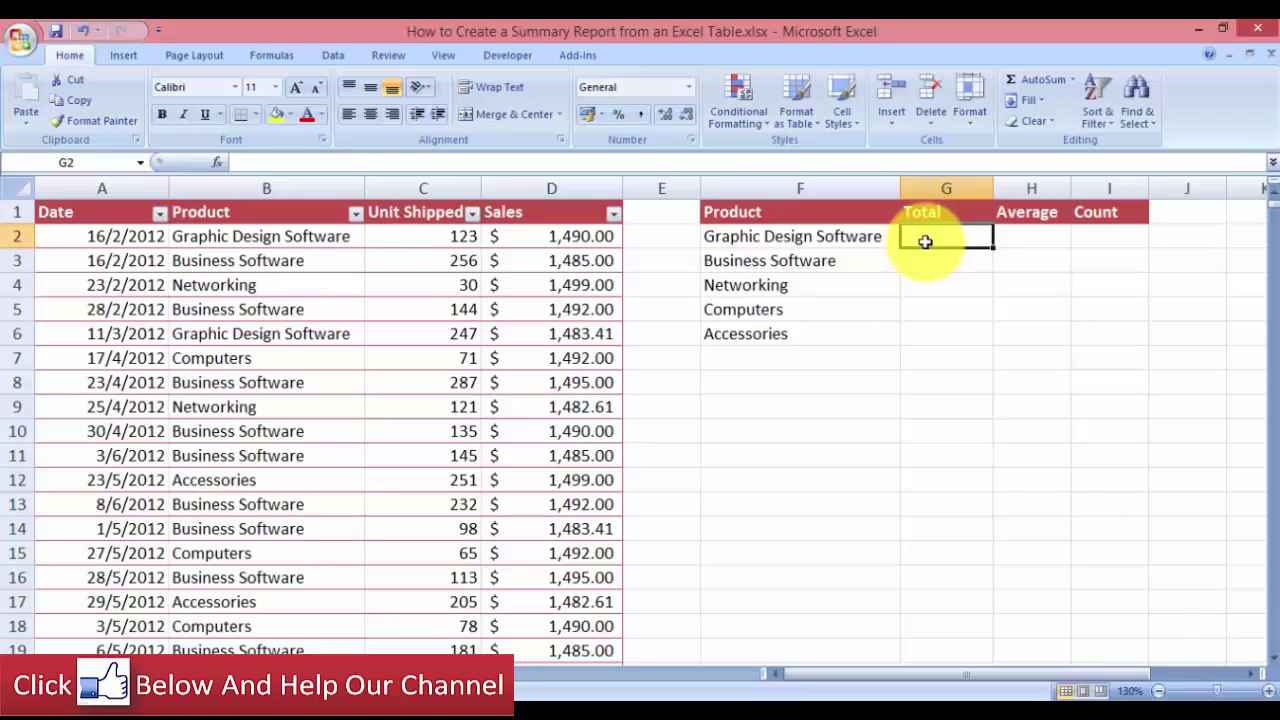
text(=sum)
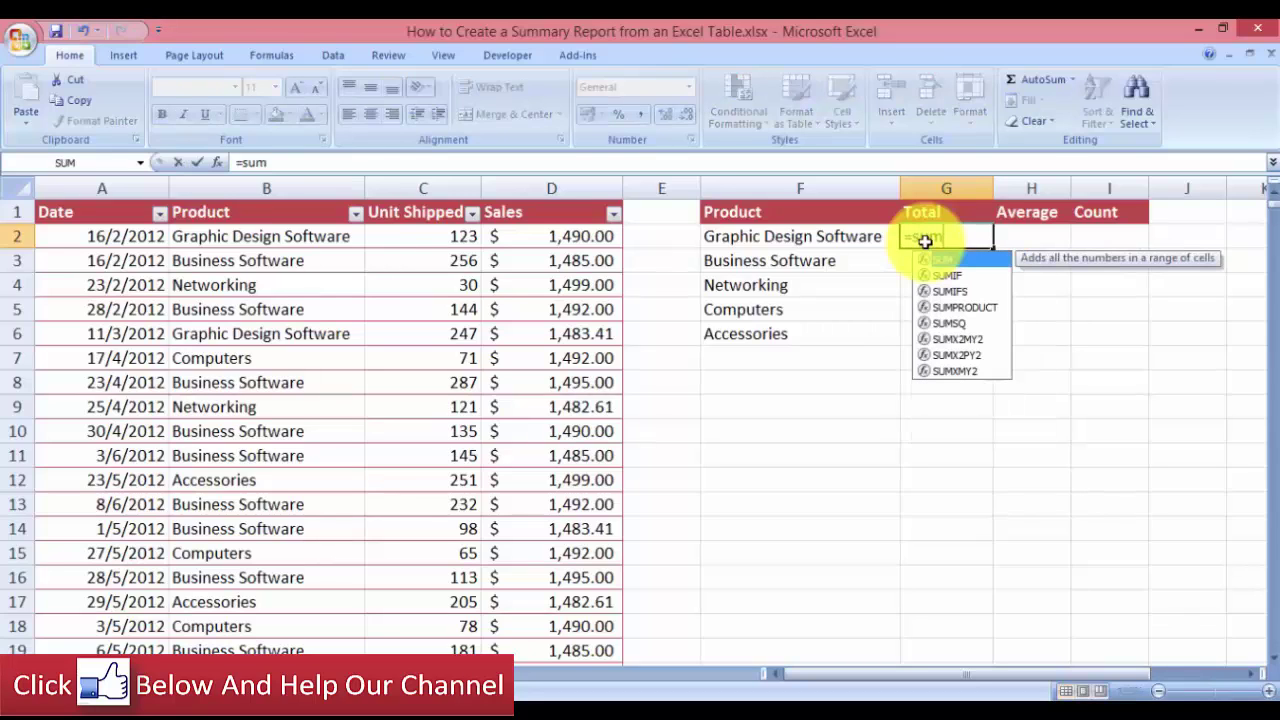
key(Down)
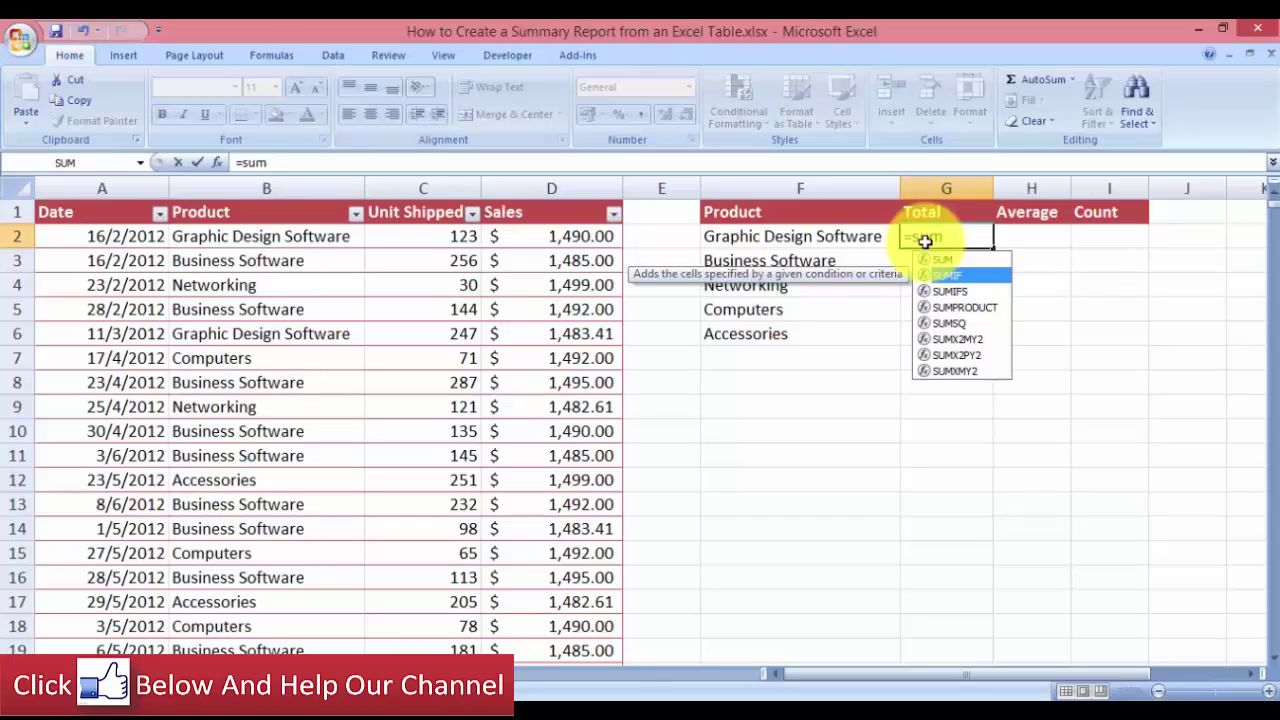
key(Tab)
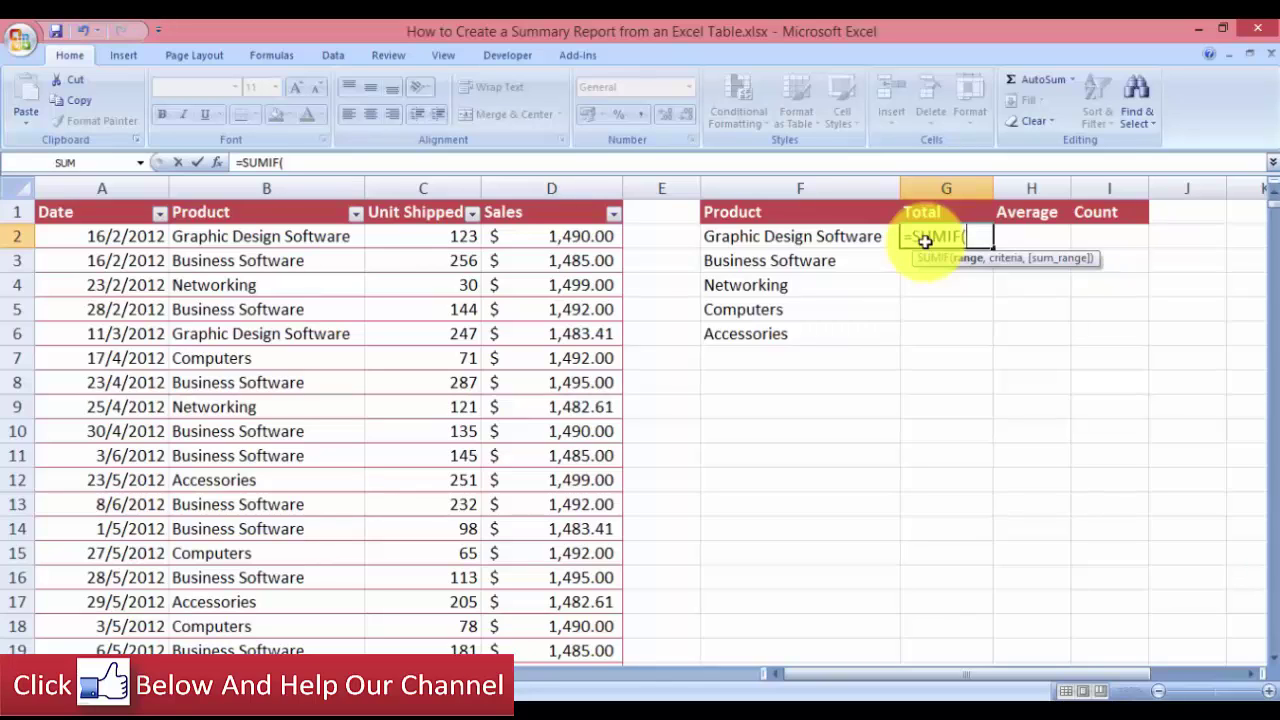
key(ctrl+a)
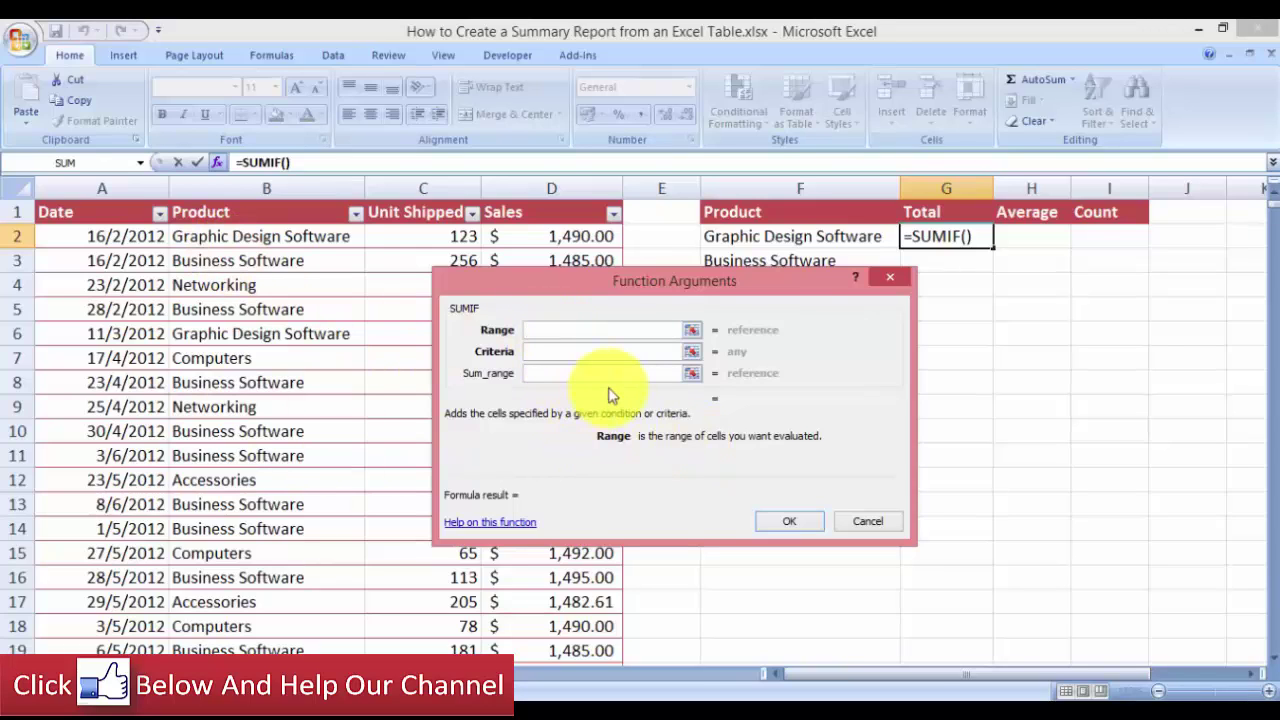
key(F3)
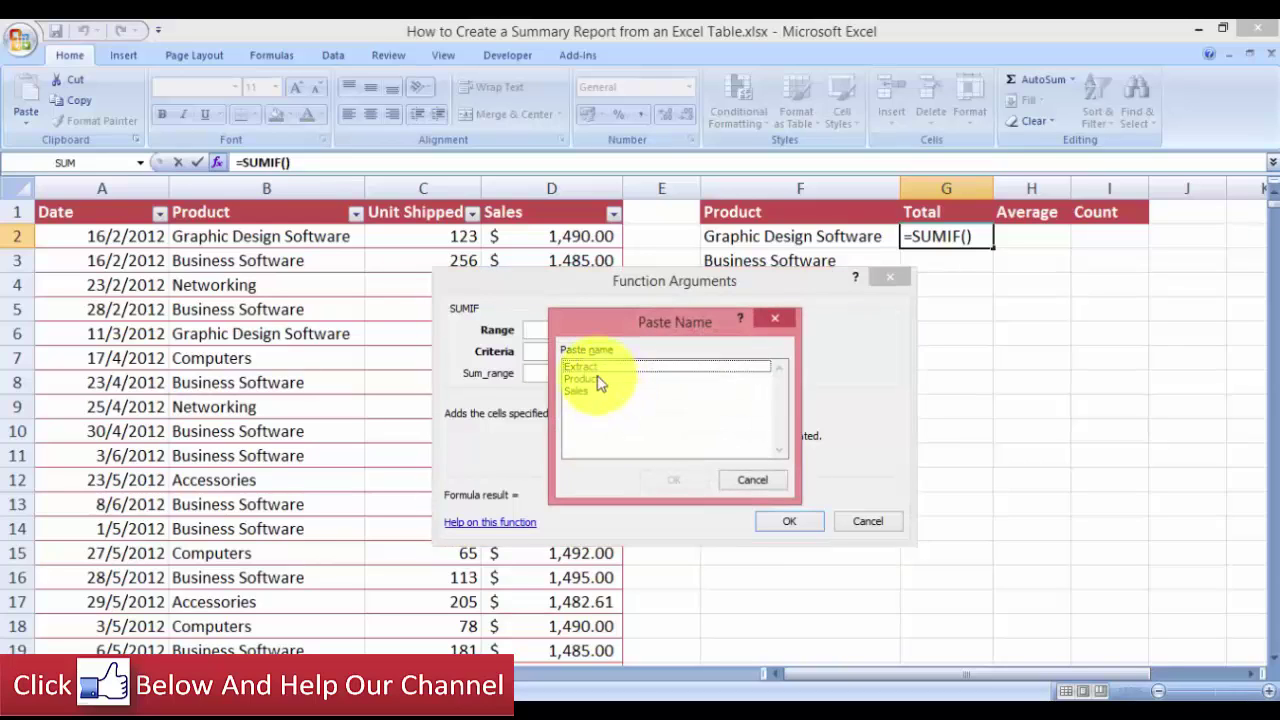
click(598, 380)
click(687, 481)
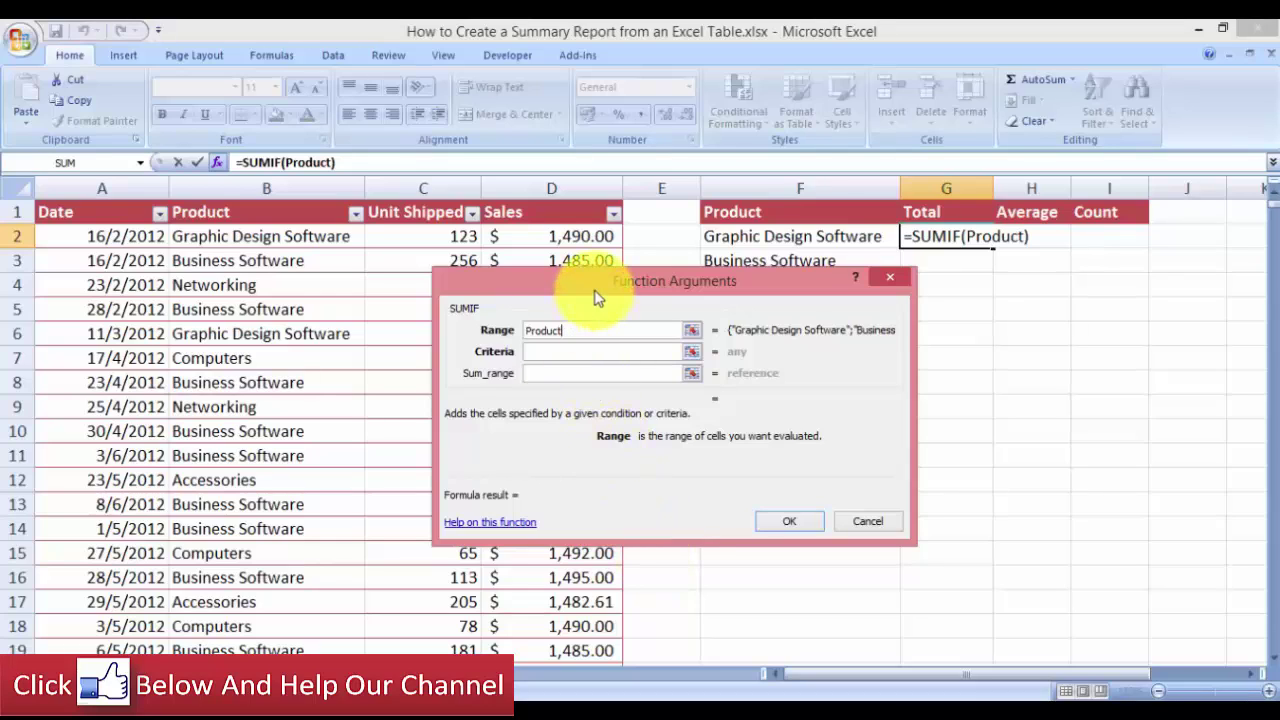
Try setting the SUMIF Criteria argument to the named range Sales
click(588, 351)
key(F3)
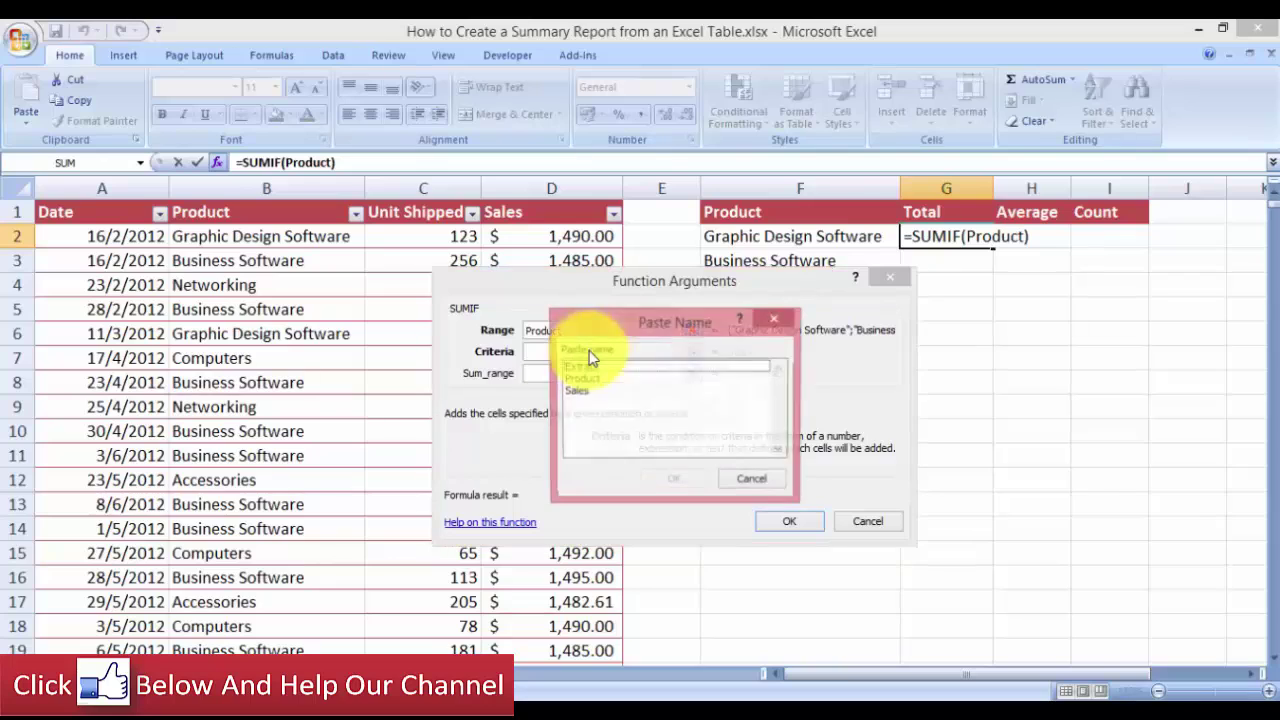
click(586, 393)
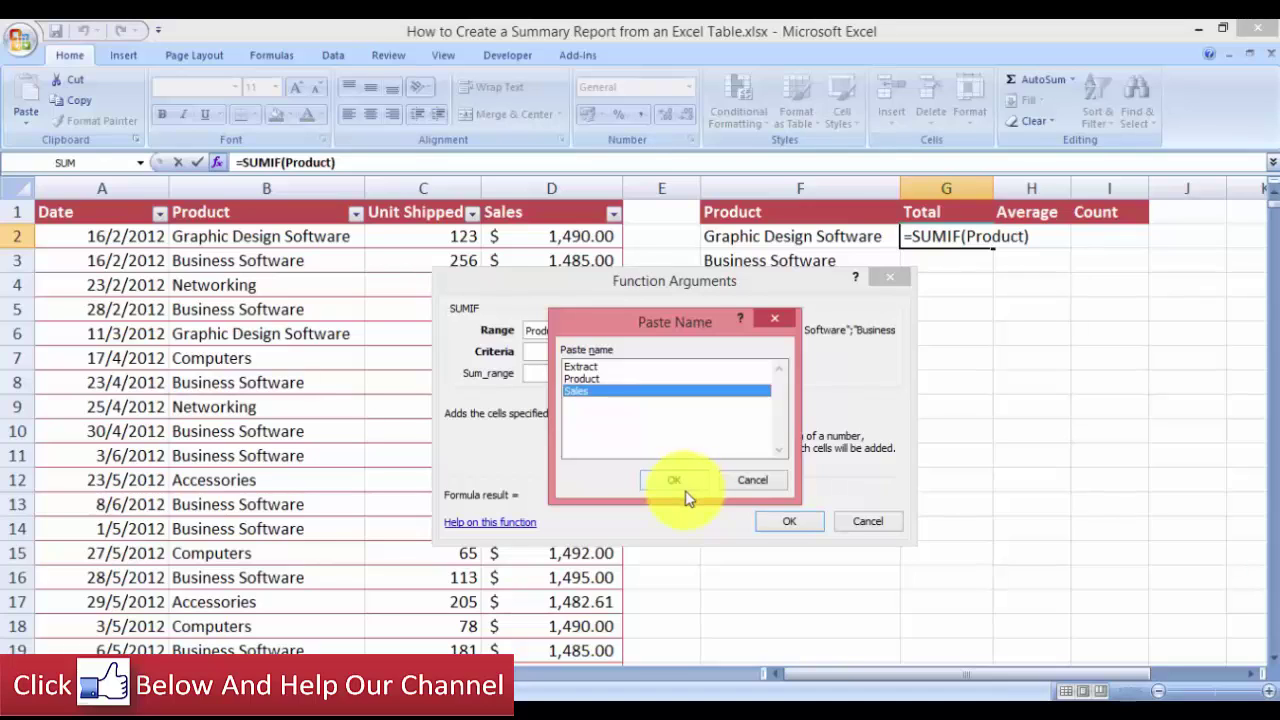
click(685, 482)
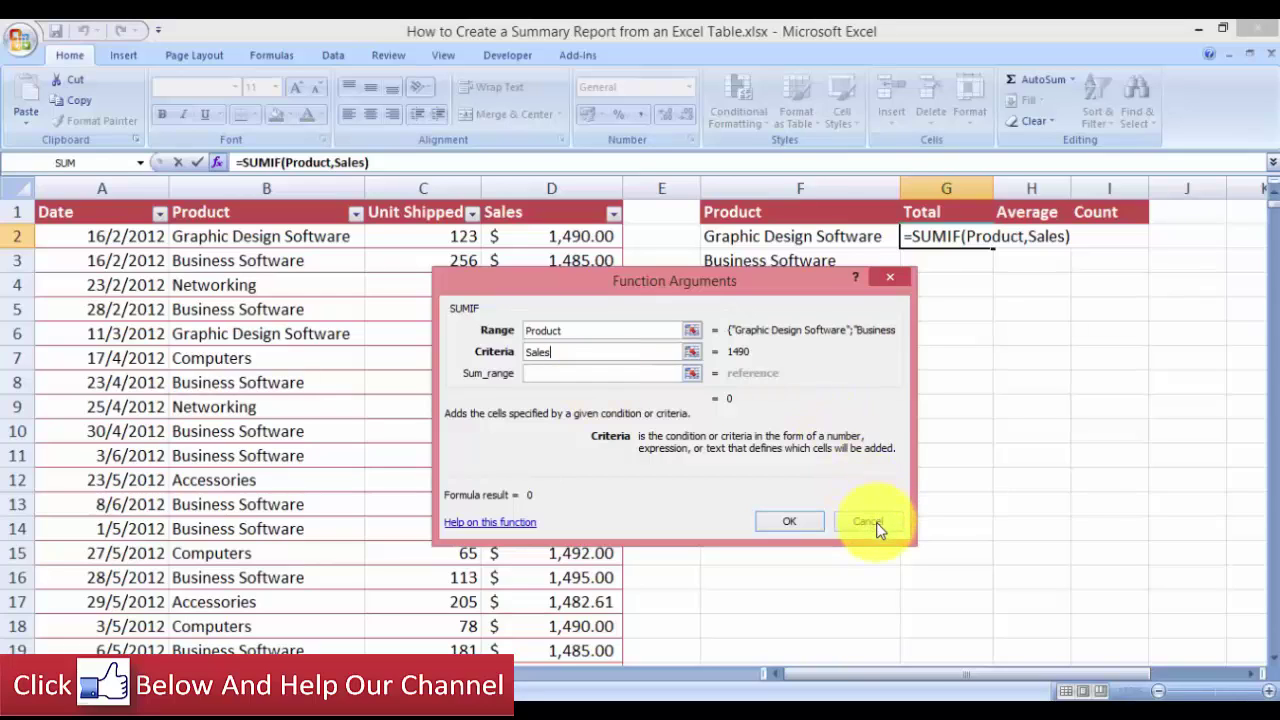
Set the SUMIF Criteria argument to cell F2, replacing the named range entered there
click(577, 333)
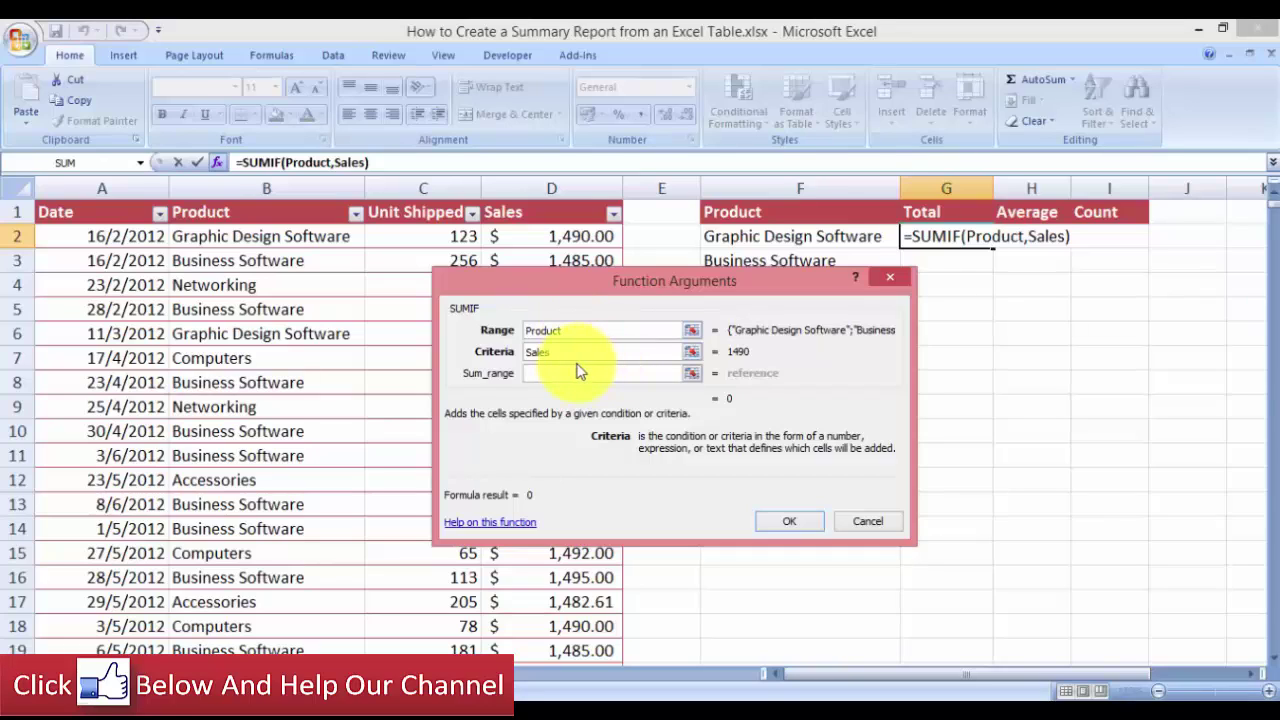
click(573, 360)
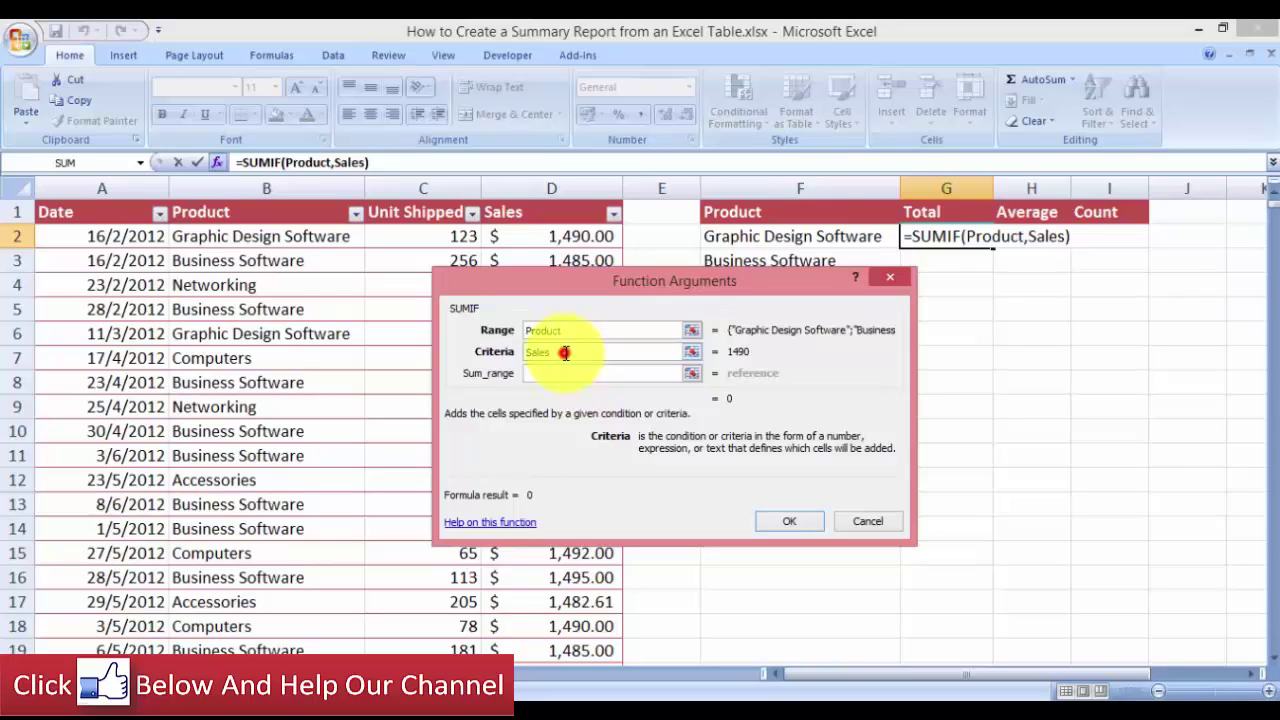
double_click(540, 352)
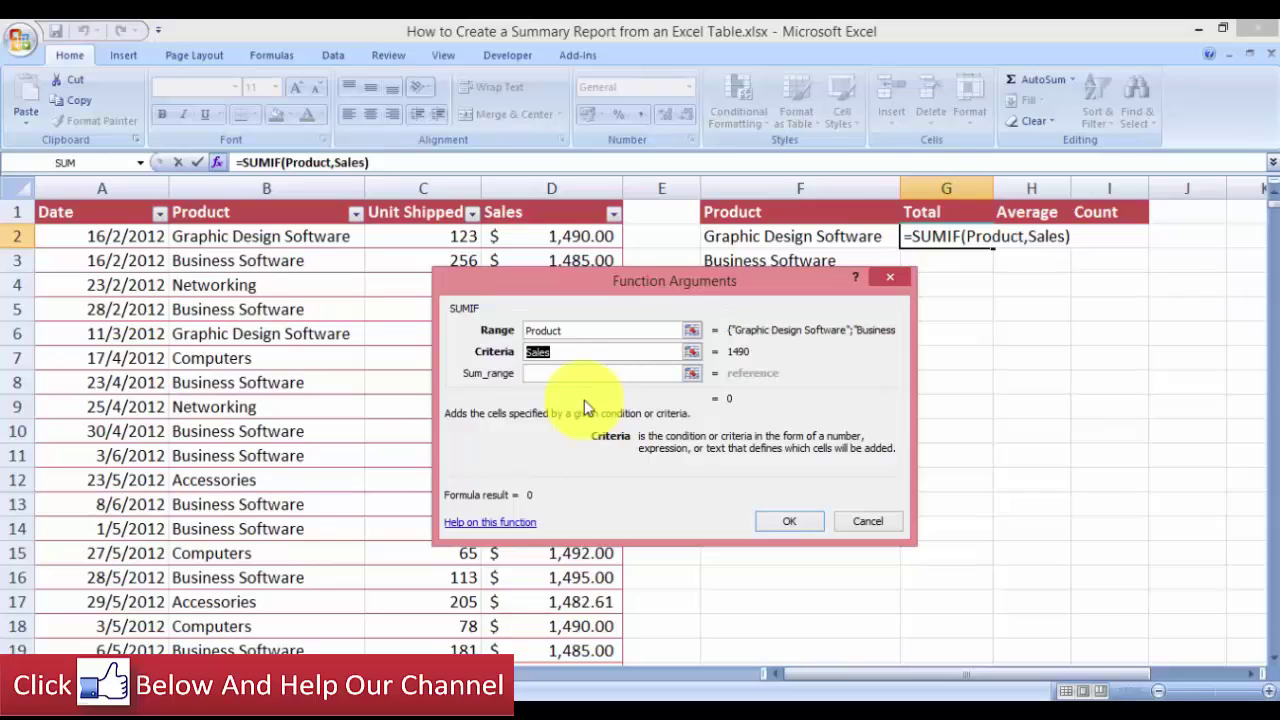
click(748, 242)
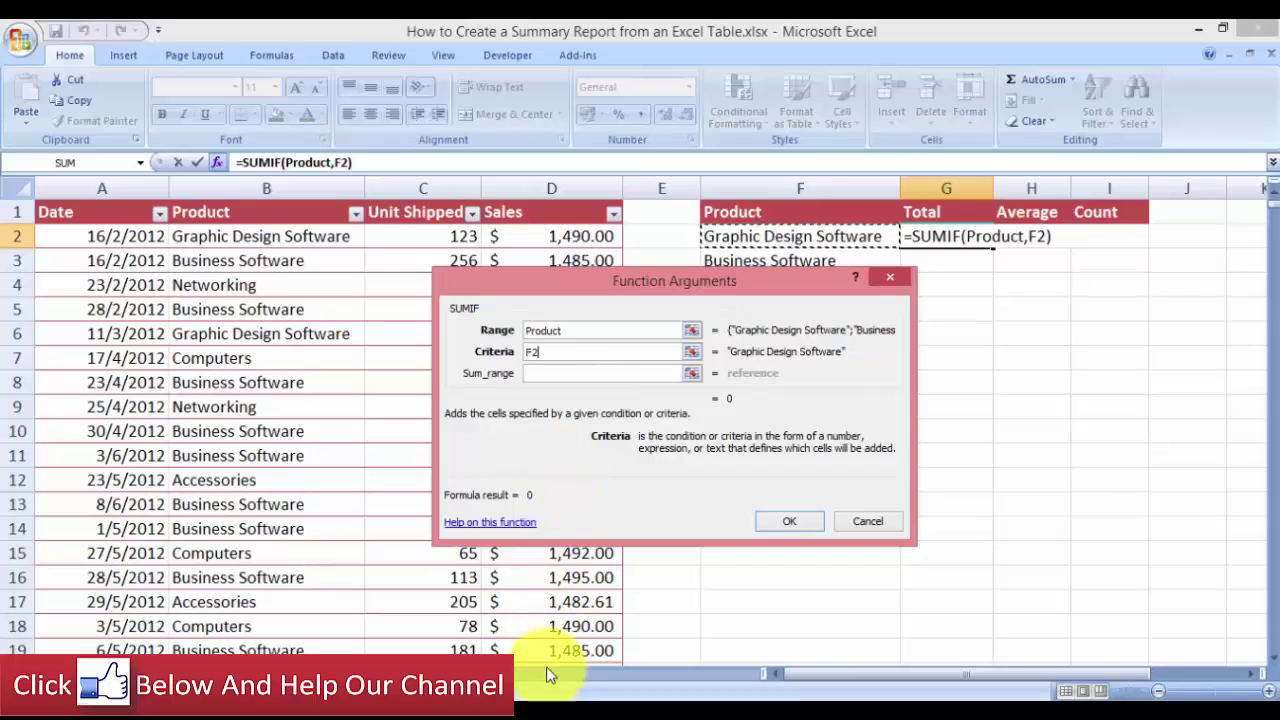
Set the SUMIF Sum_range to the named range Sales and complete the formula in G2
click(553, 372)
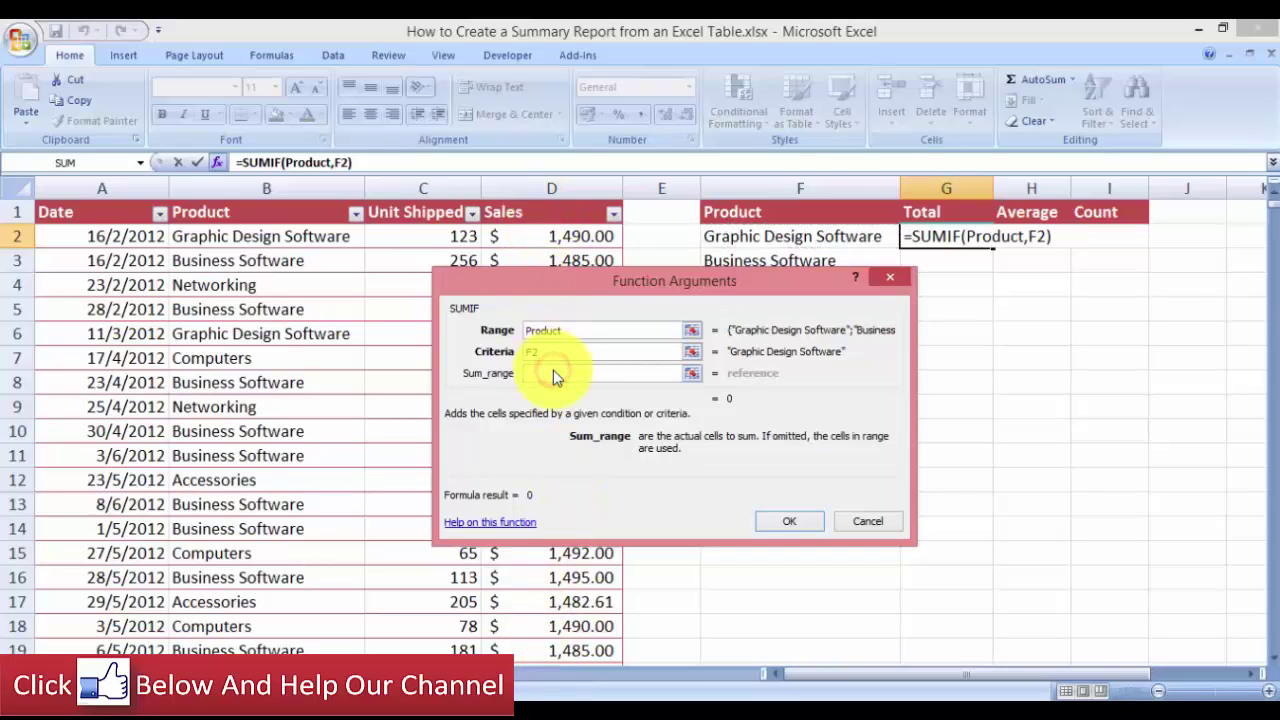
key(F3)
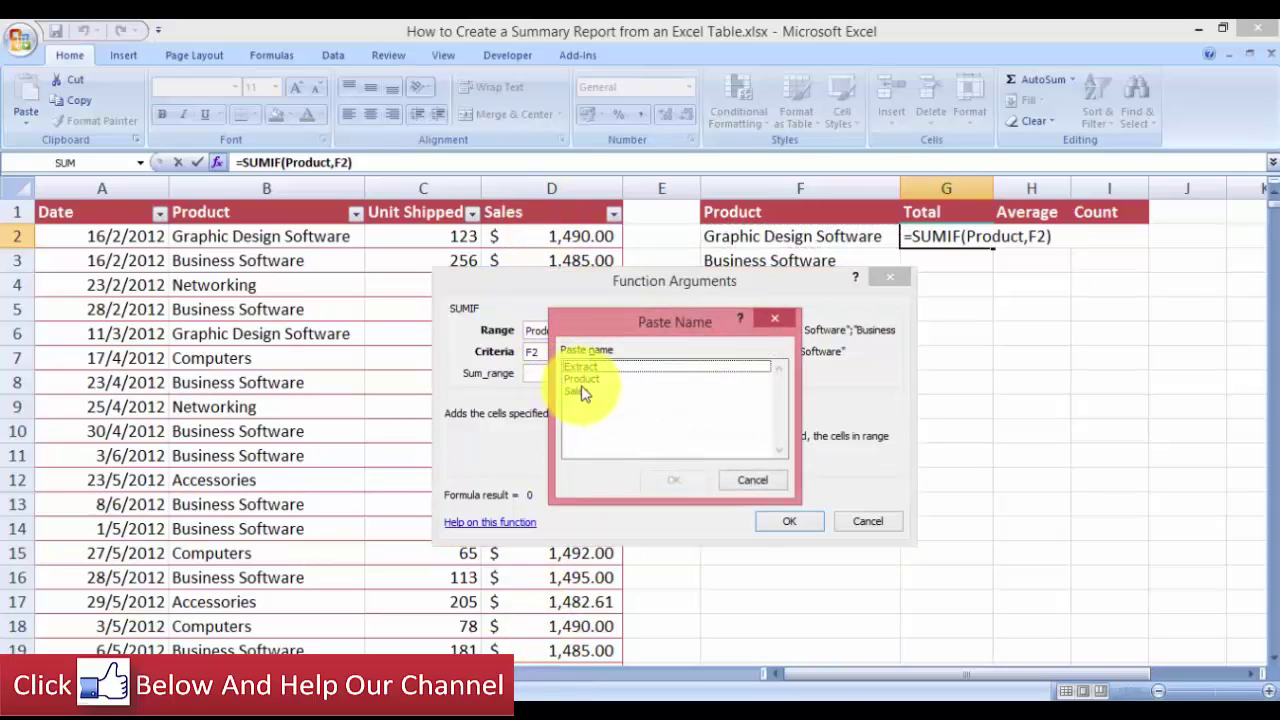
click(588, 391)
click(673, 480)
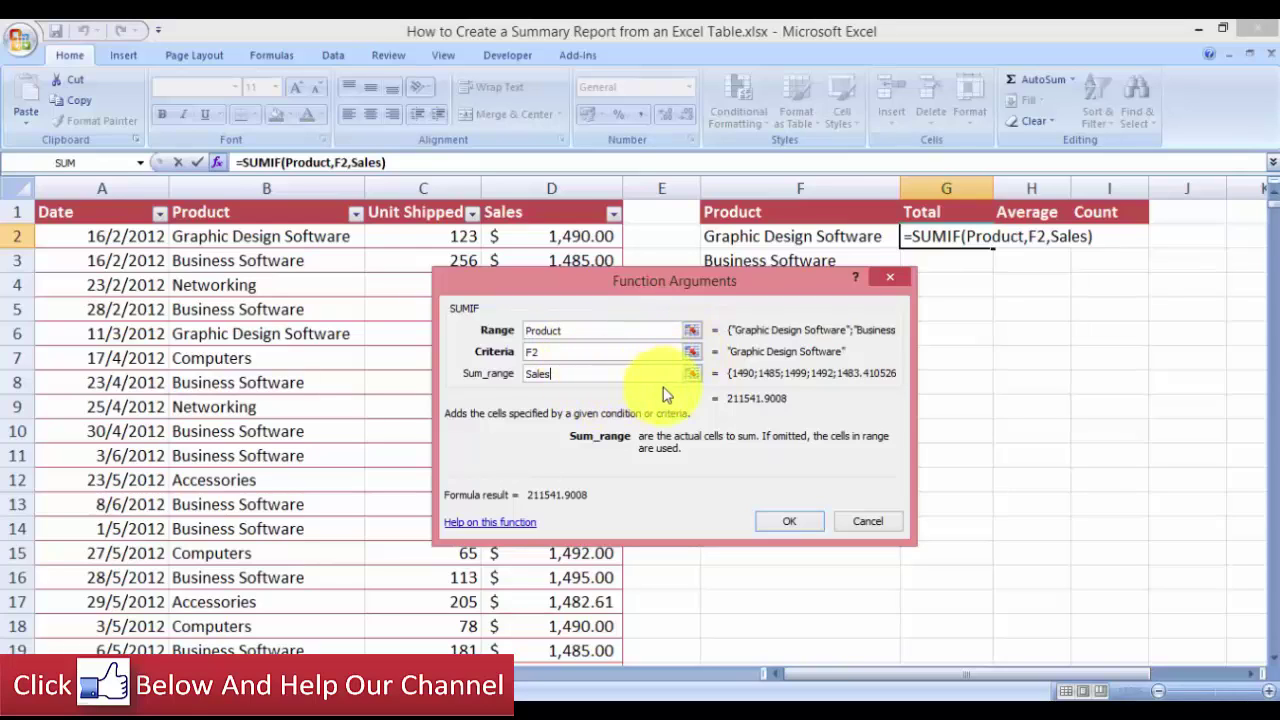
click(790, 522)
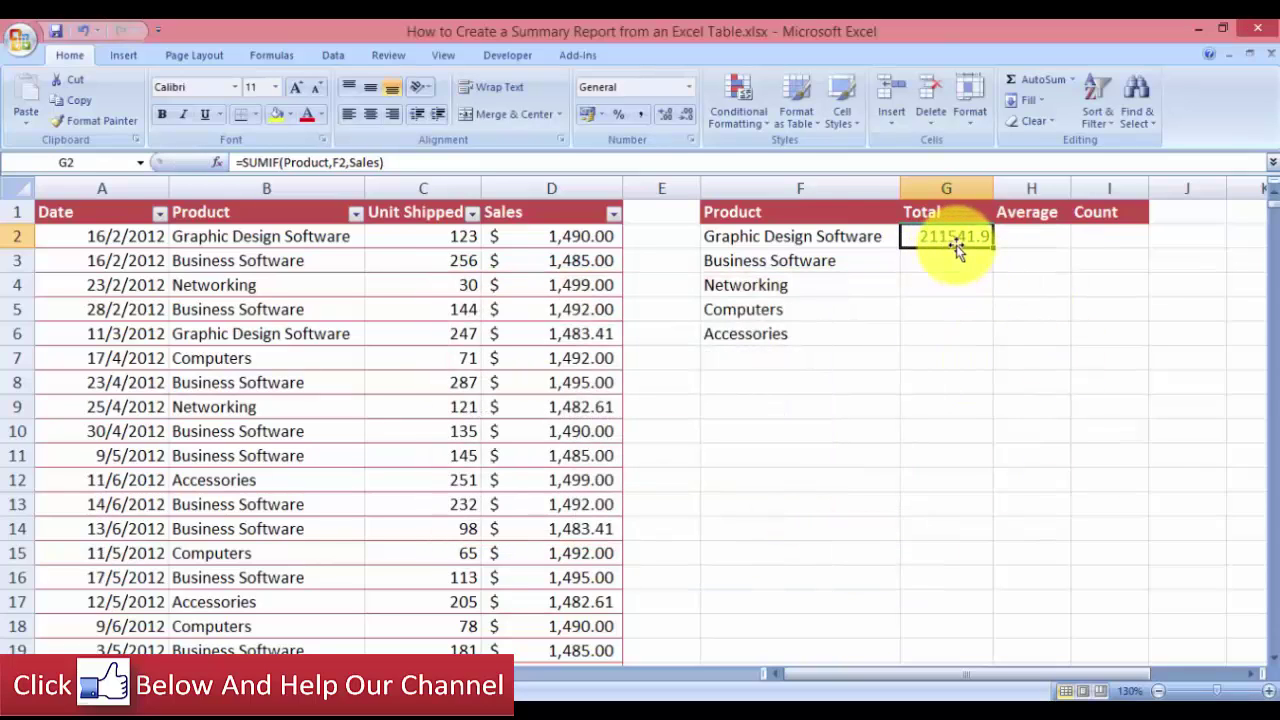
Apply the dollar accounting format to the total in G2 and widen column G to fit it
click(818, 238)
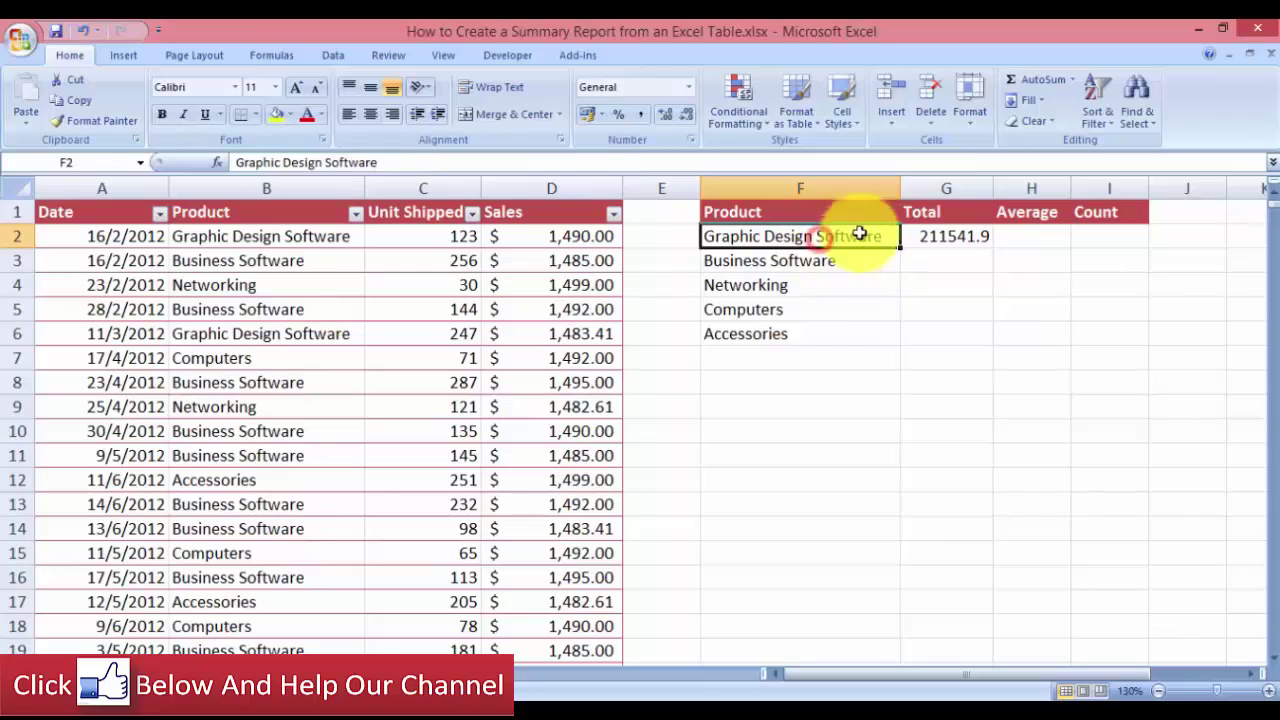
click(929, 240)
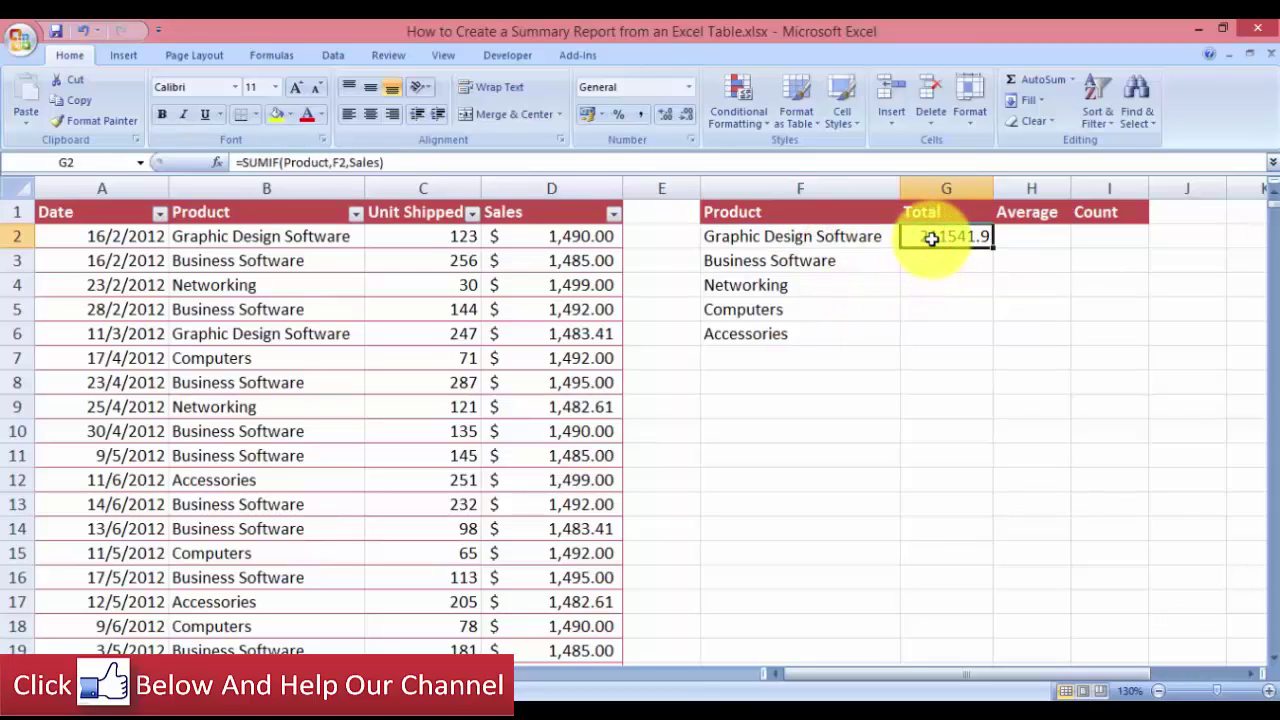
click(605, 122)
click(608, 158)
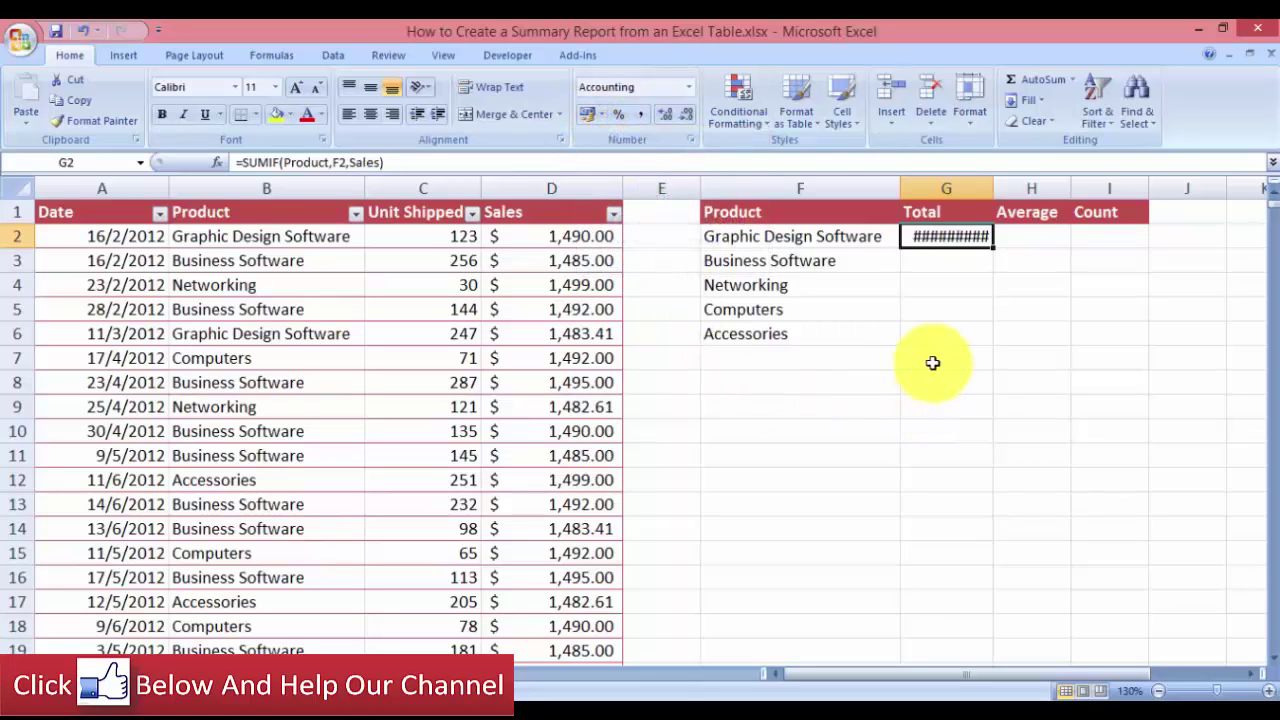
drag(993, 189, 1032, 189)
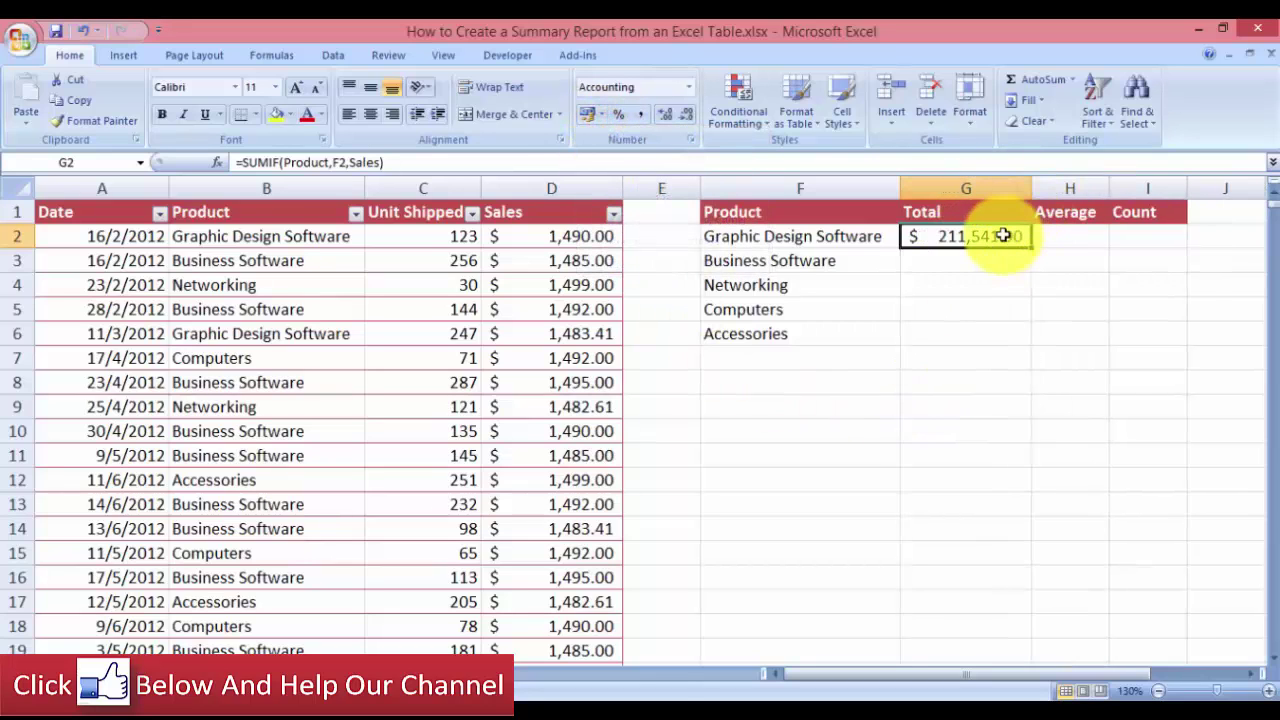
Remove both decimal places from the total in G2 and fill its formula down to G6
click(687, 118)
click(687, 118)
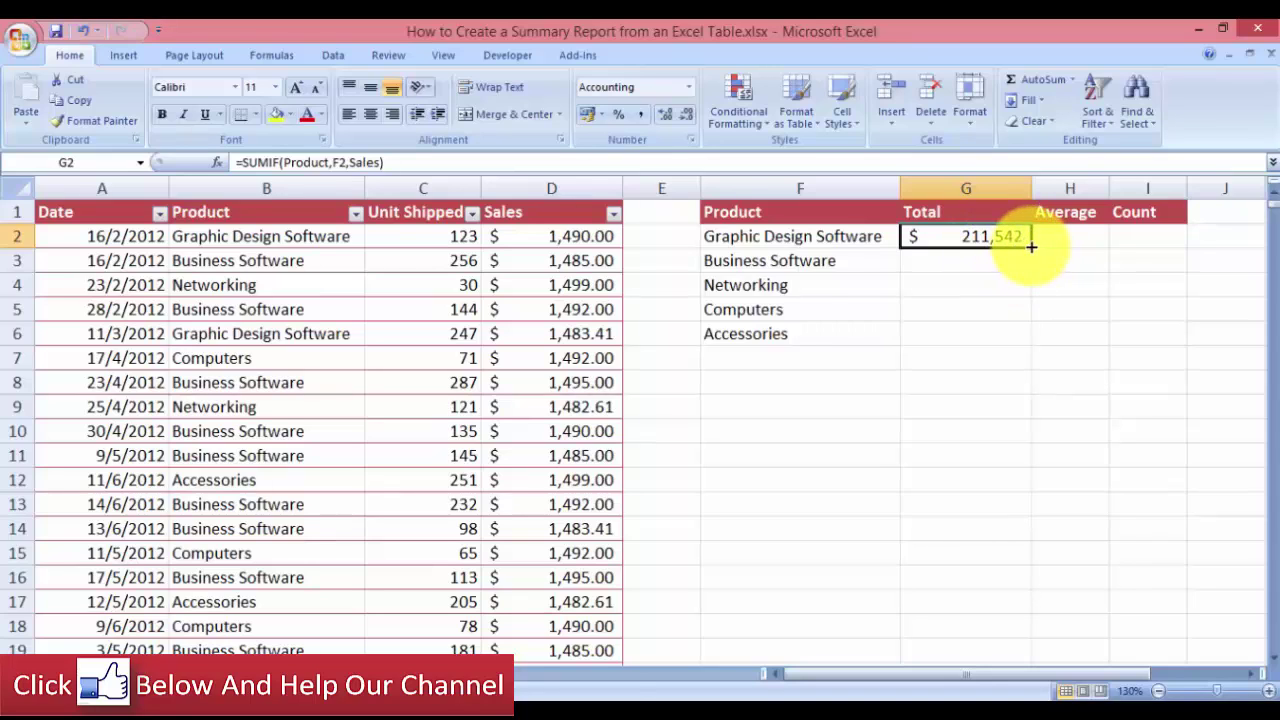
drag(1033, 247, 1029, 336)
click(1000, 383)
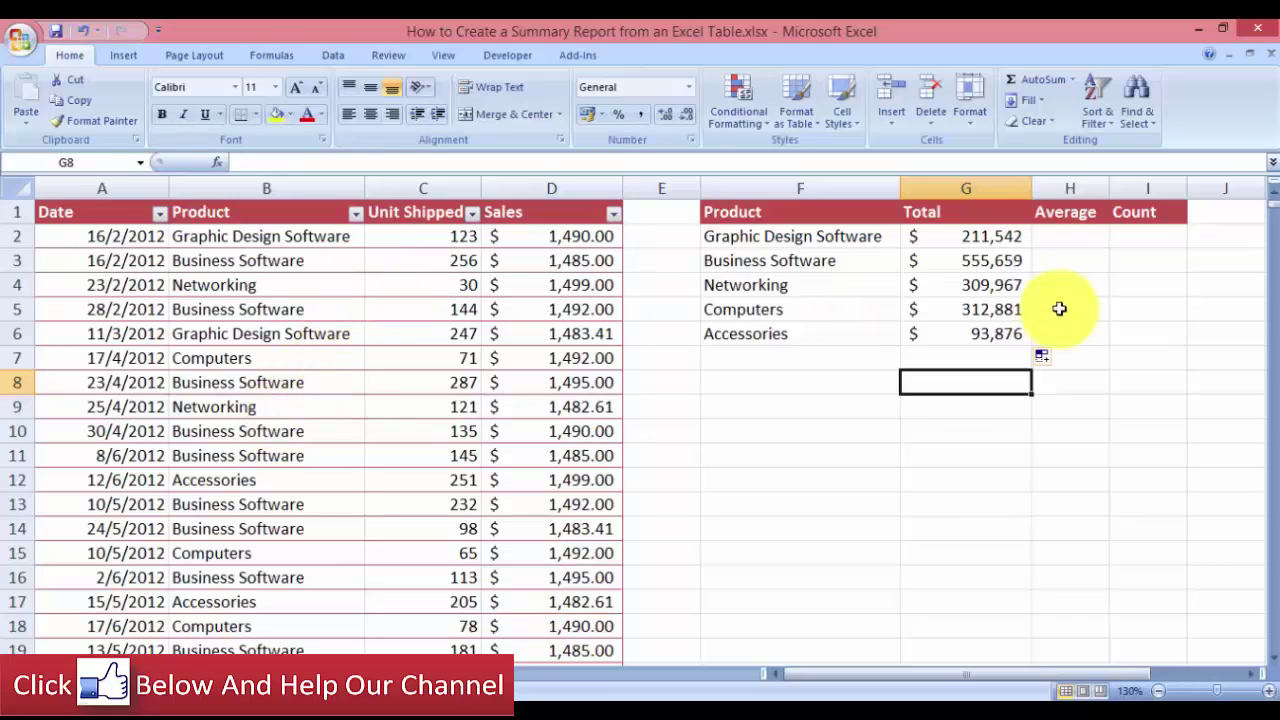
Widen column H slightly and start an AVERAGEIF formula in H2 with its function arguments dialog
click(1059, 244)
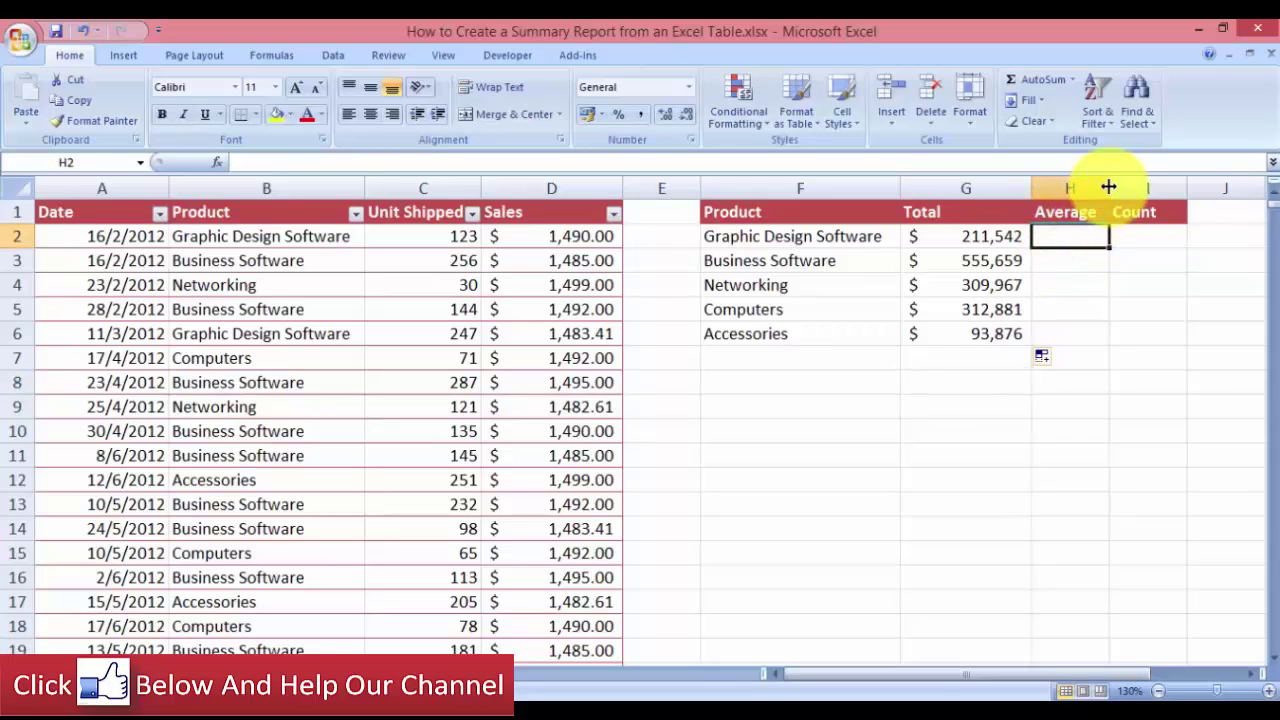
drag(1108, 189, 1128, 190)
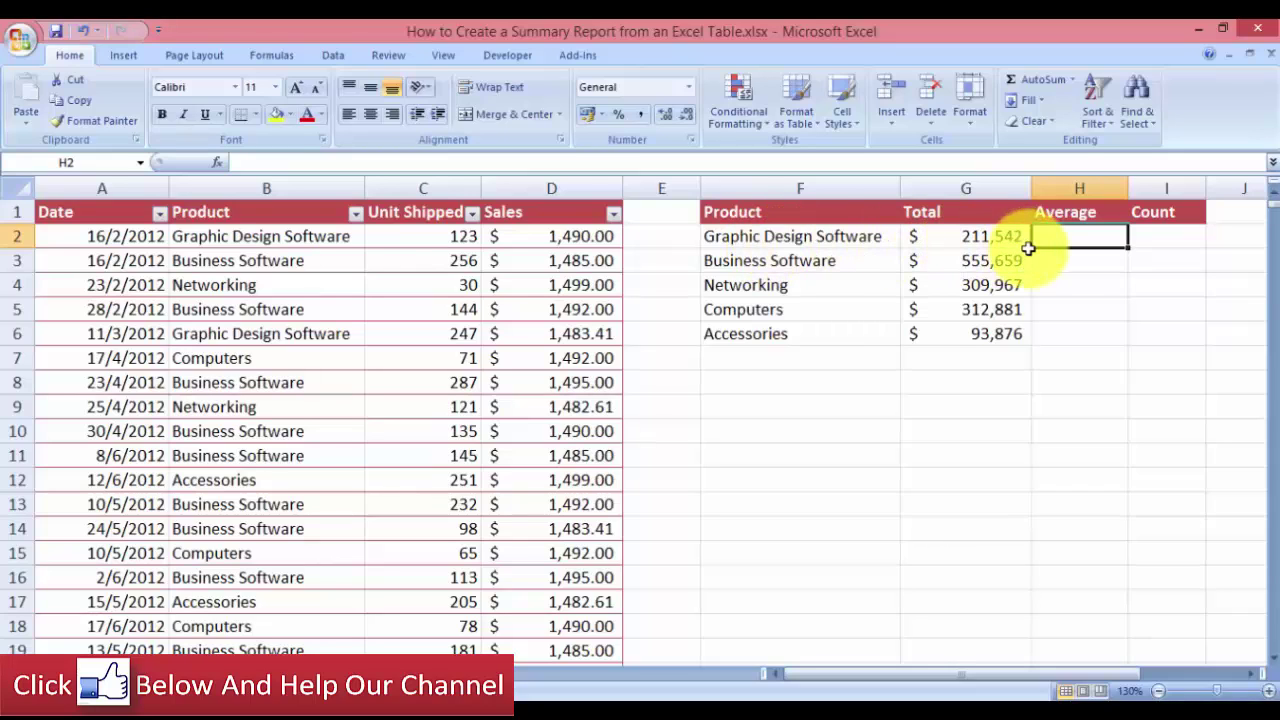
text(=)
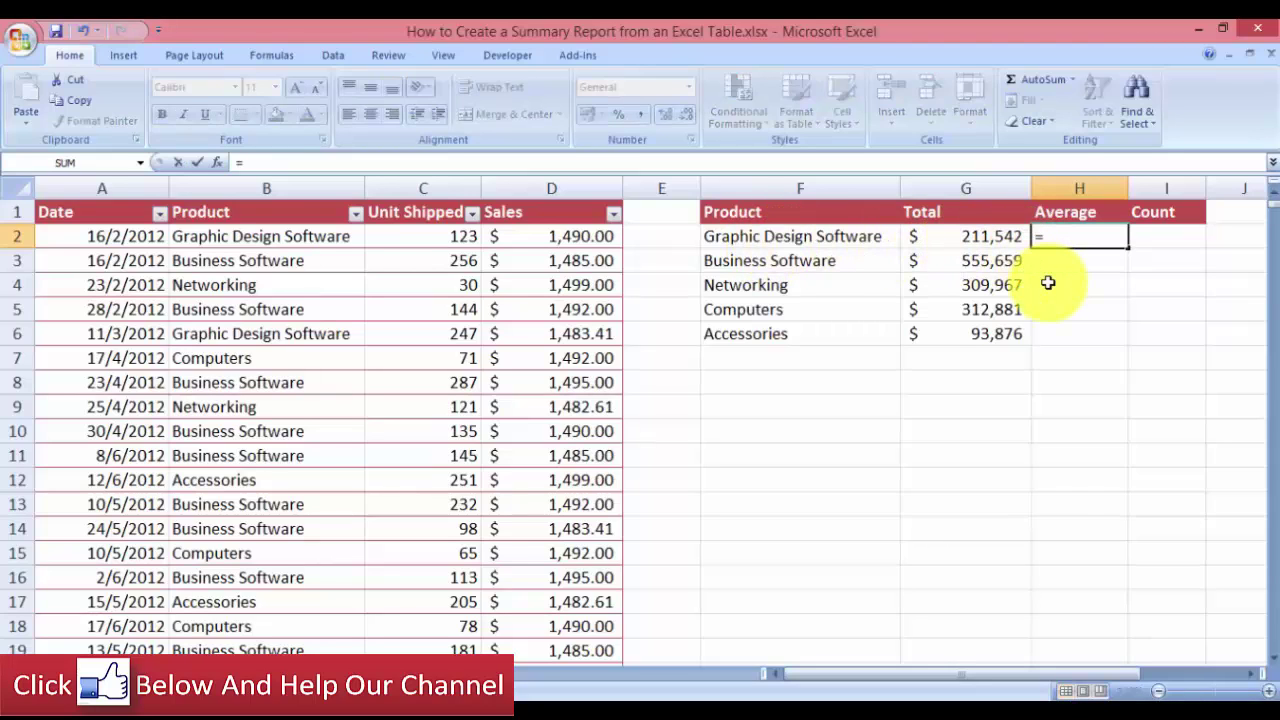
text(avera)
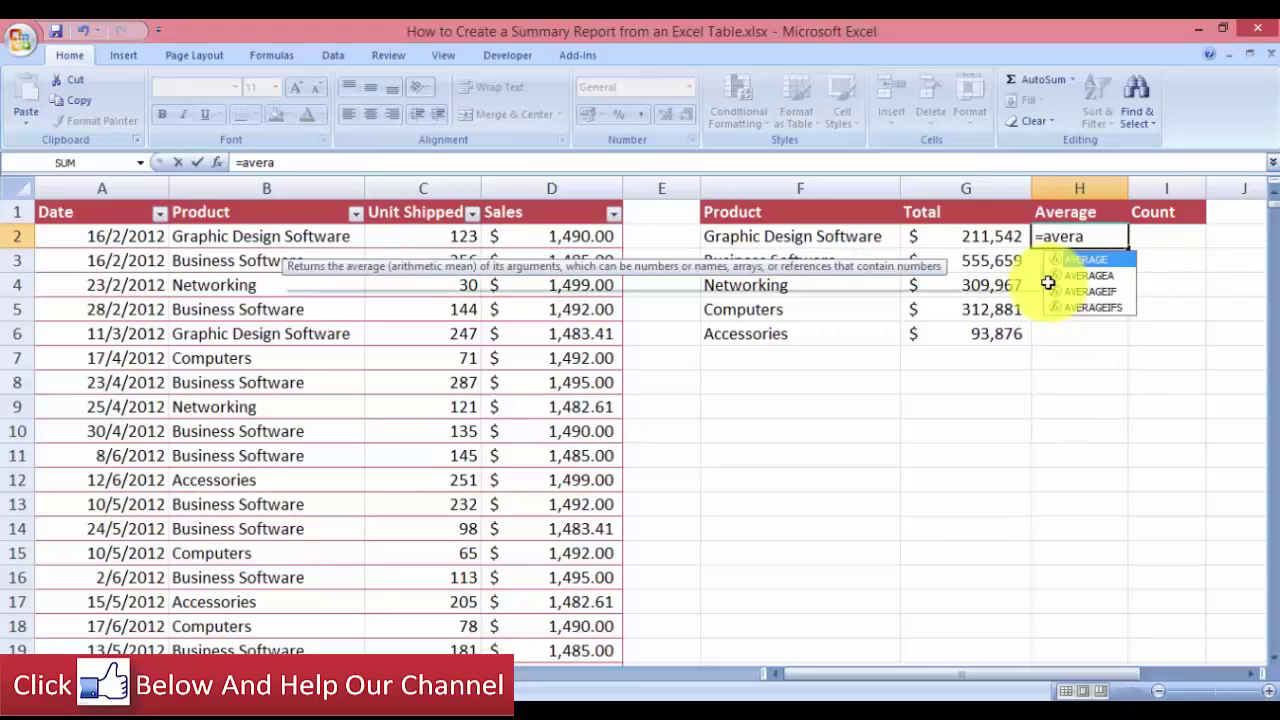
key(Down)
key(Down)
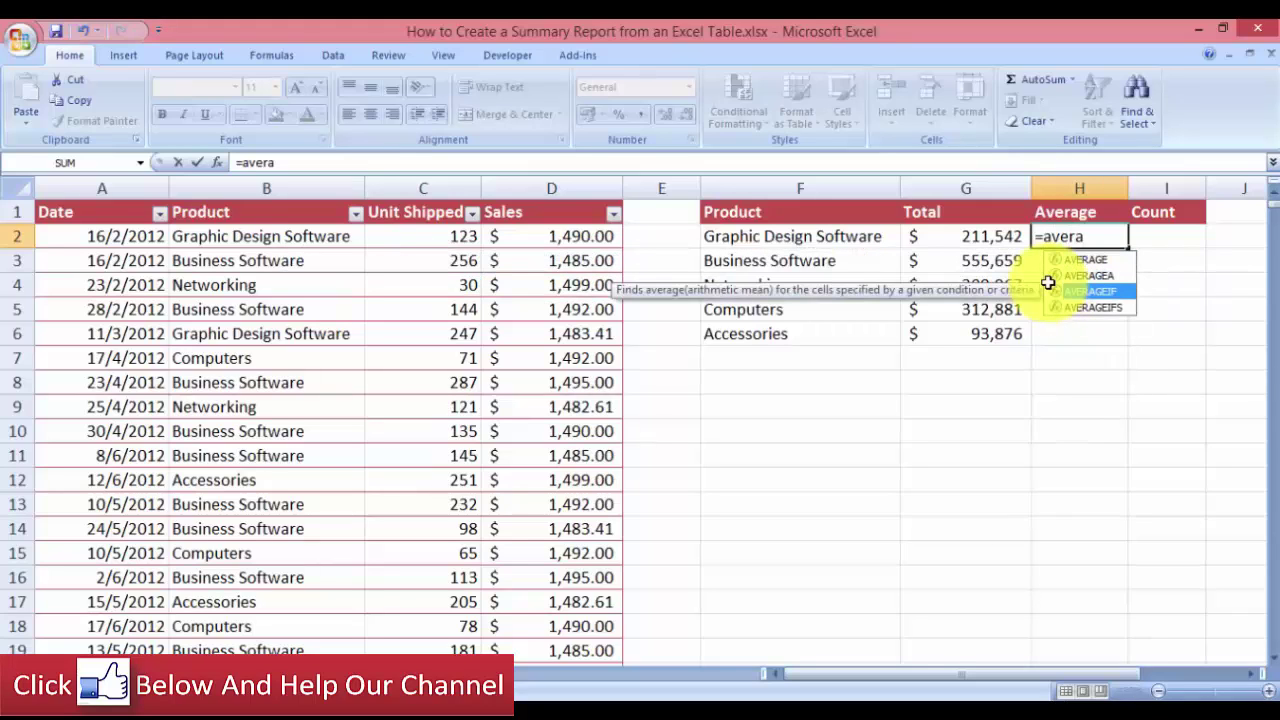
key(Tab)
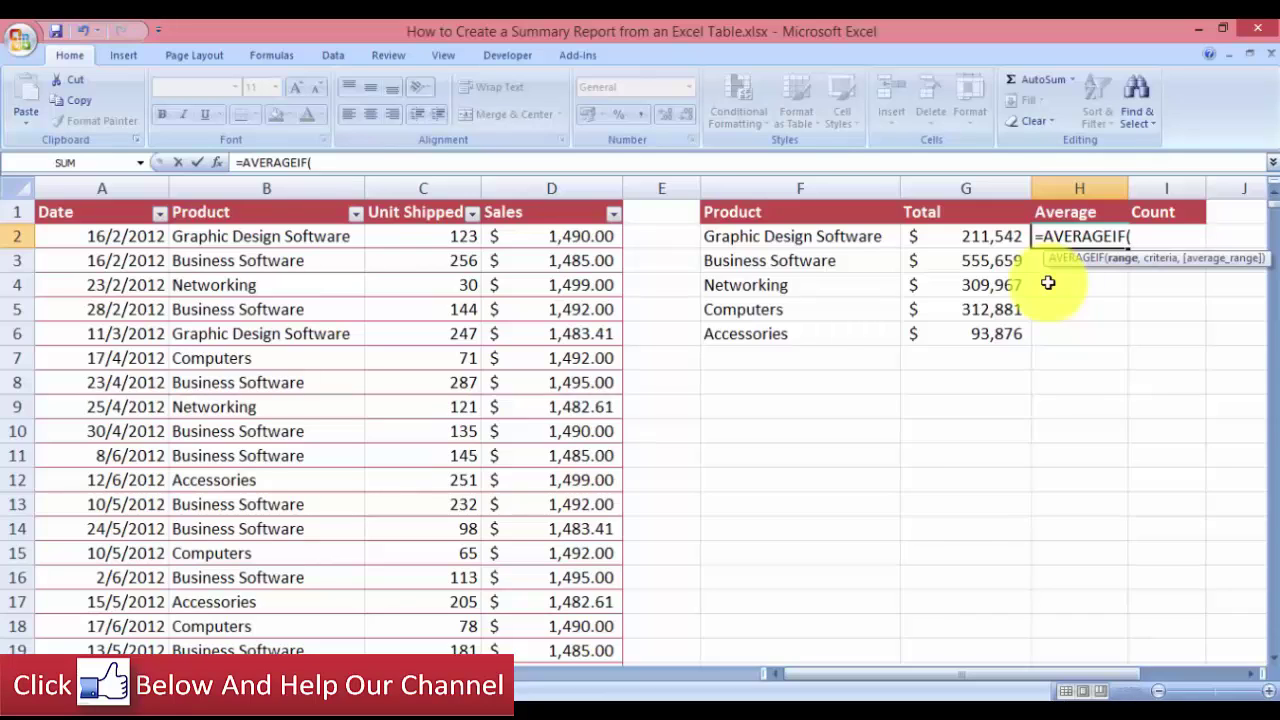
key(ctrl+a)
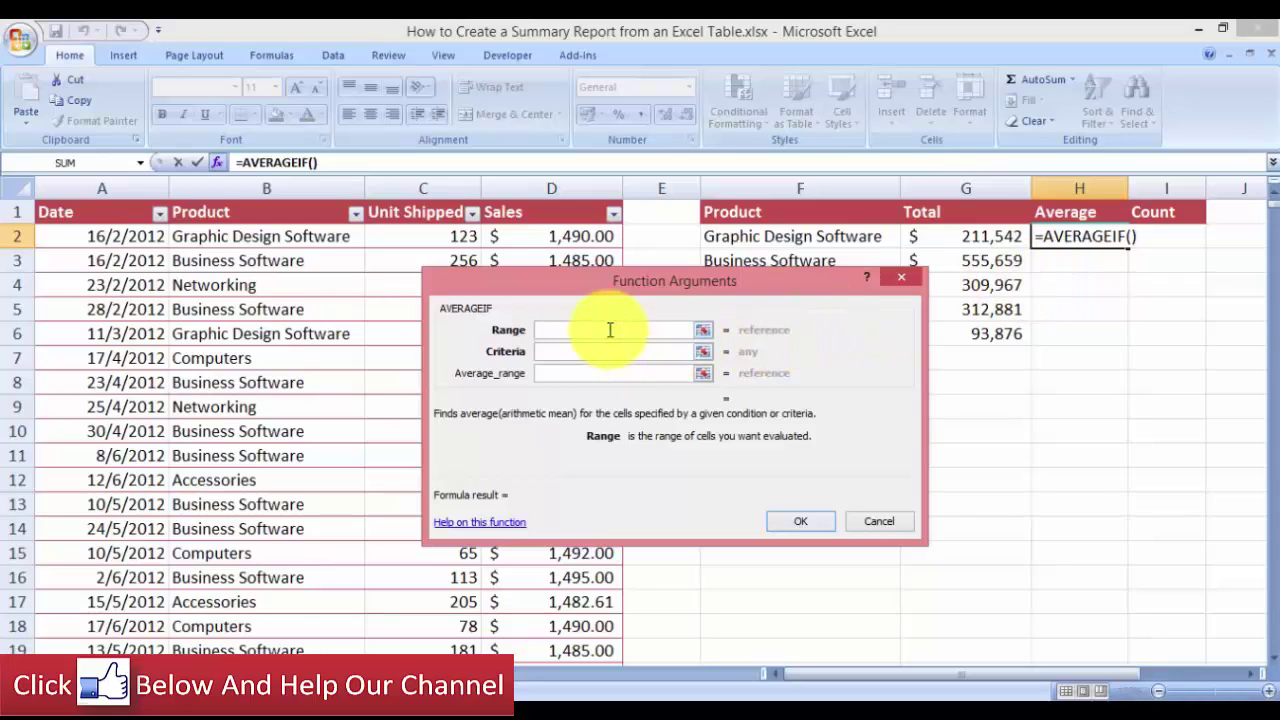
Set the AVERAGEIF Range argument to the named range Product
key(F3)
click(596, 379)
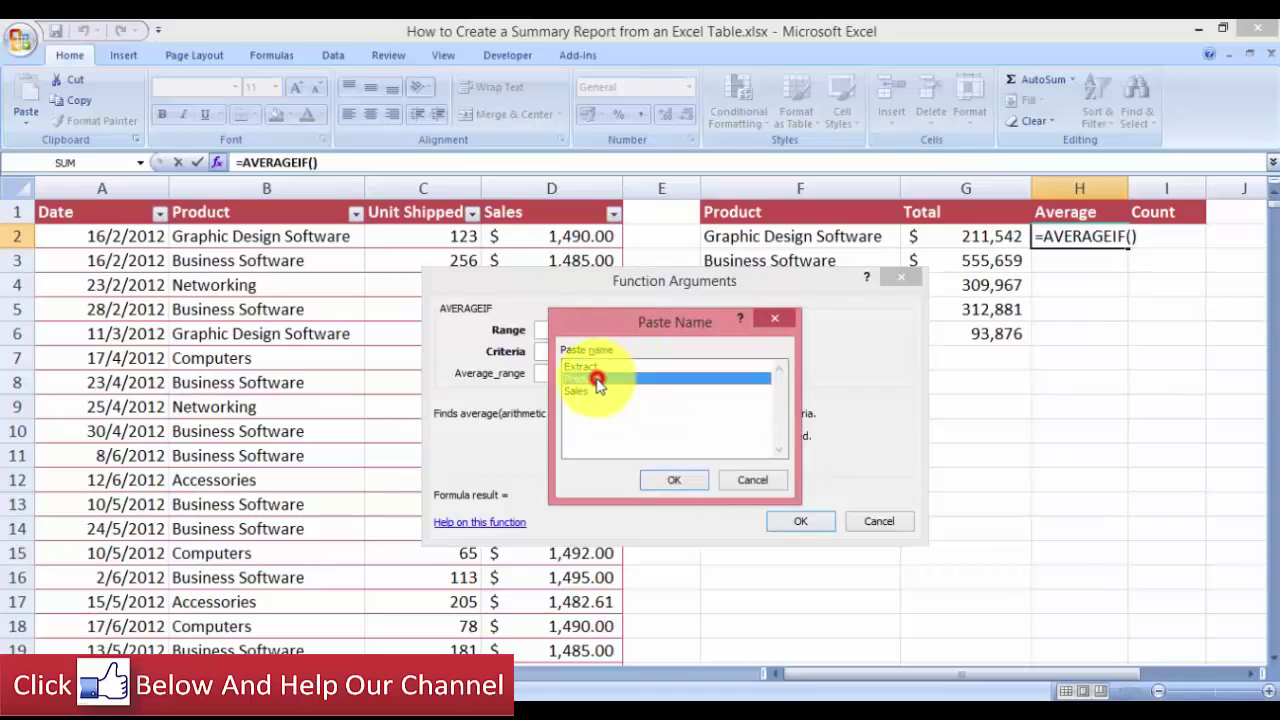
click(680, 482)
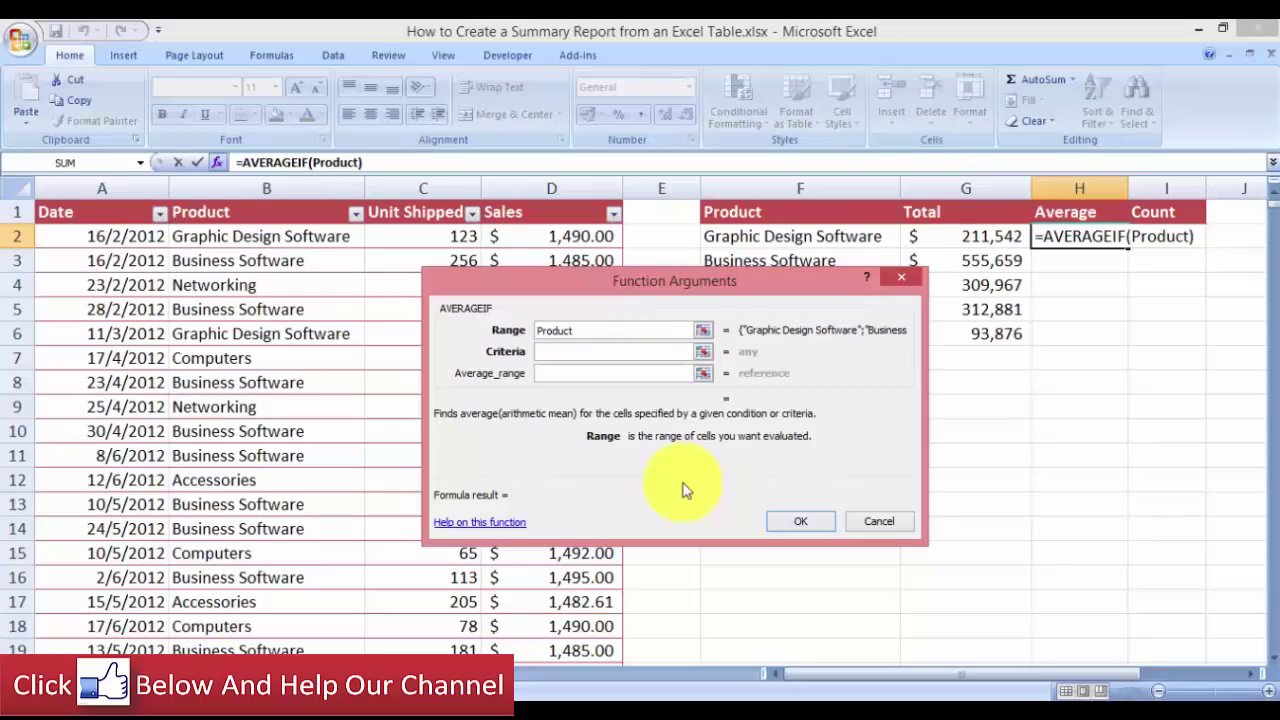
click(837, 240)
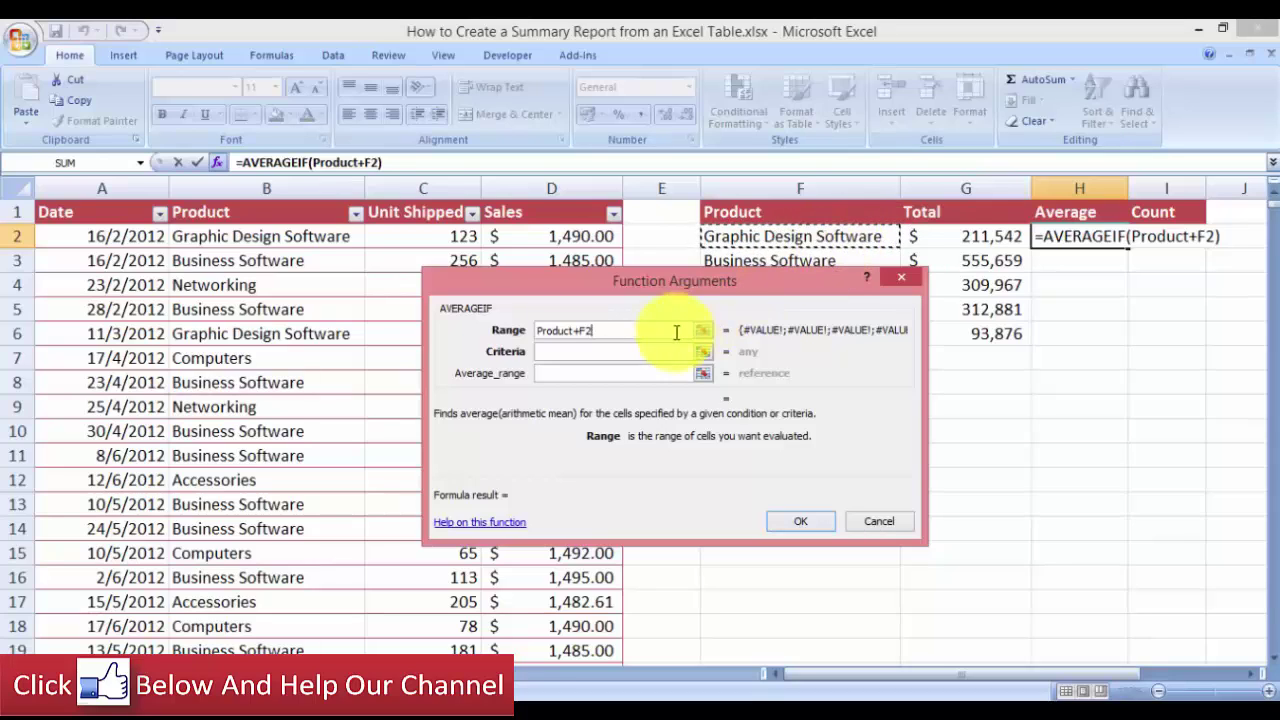
key(BackSpace)
key(BackSpace)
key(BackSpace)
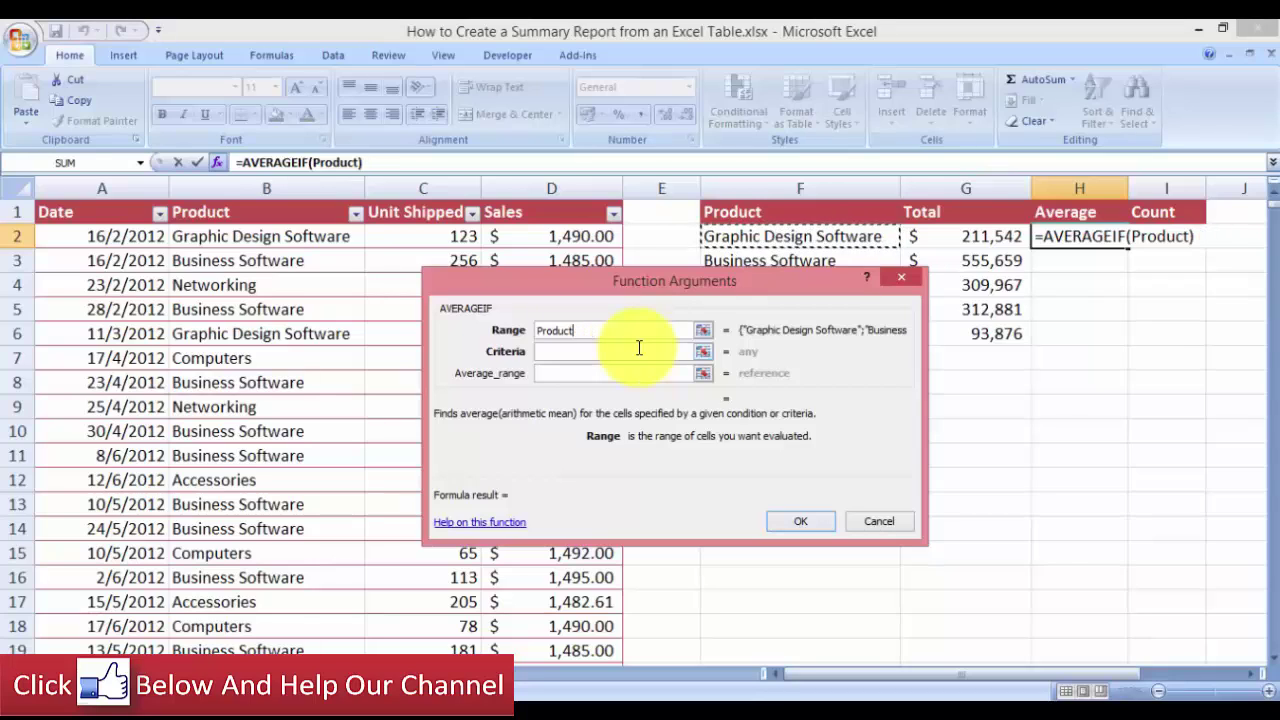
Set the AVERAGEIF Criteria to F2 and Average_range to the named range Sales, completing the formula in H2
click(637, 348)
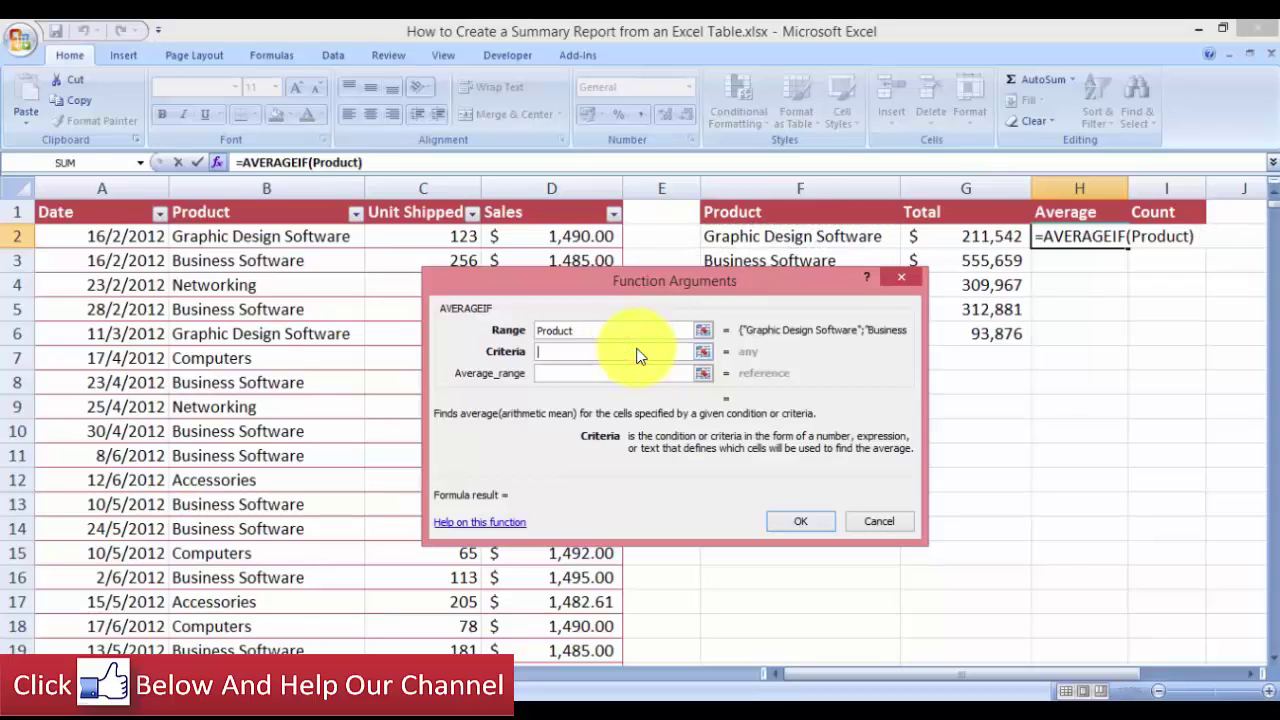
click(763, 240)
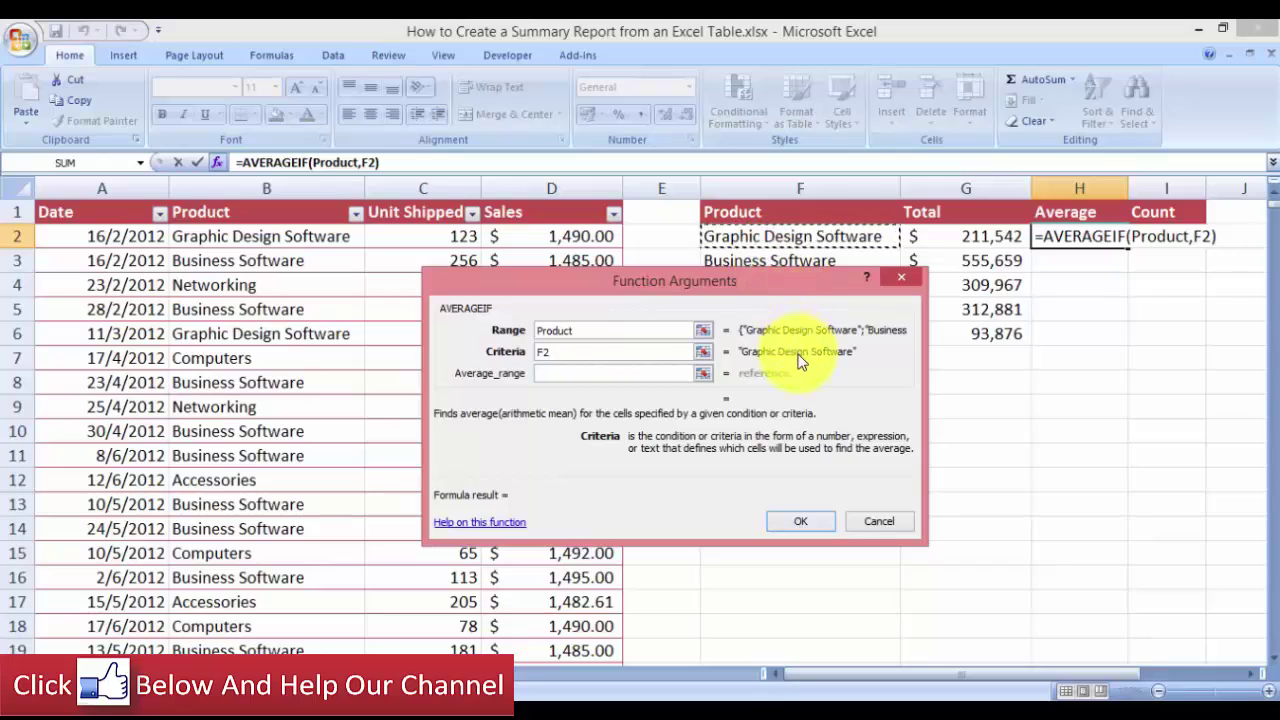
click(637, 375)
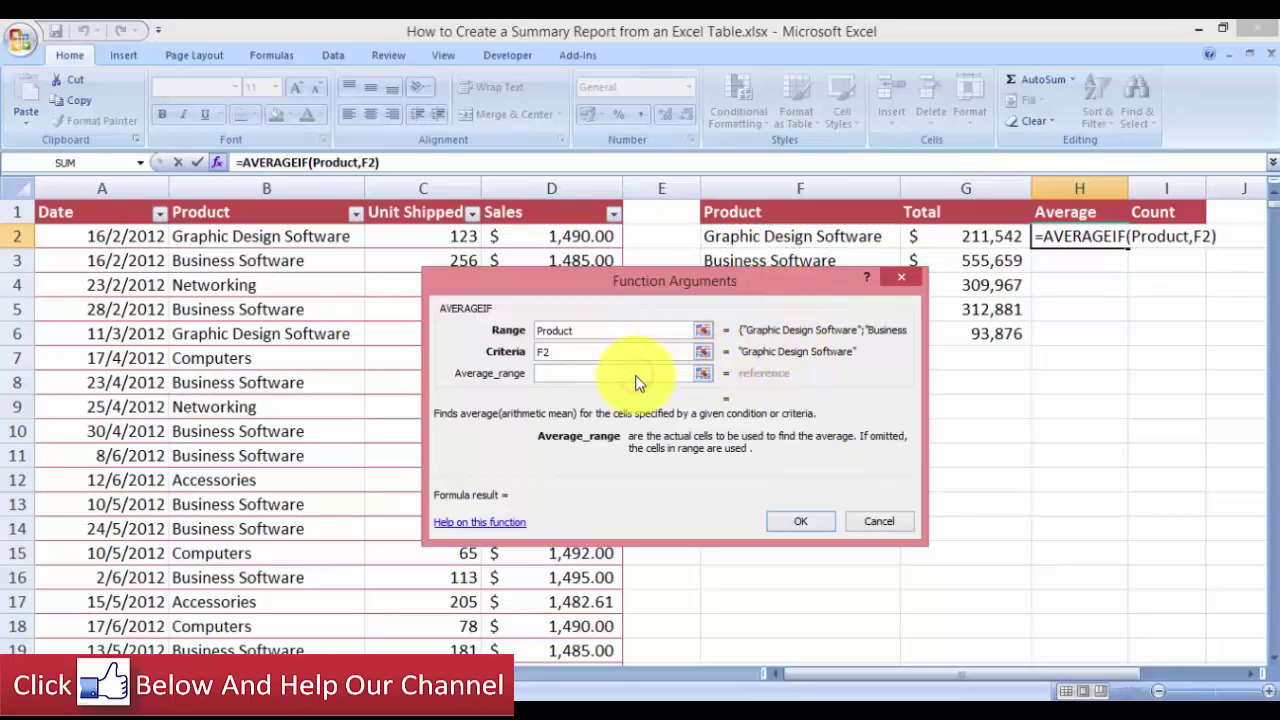
key(F3)
click(581, 394)
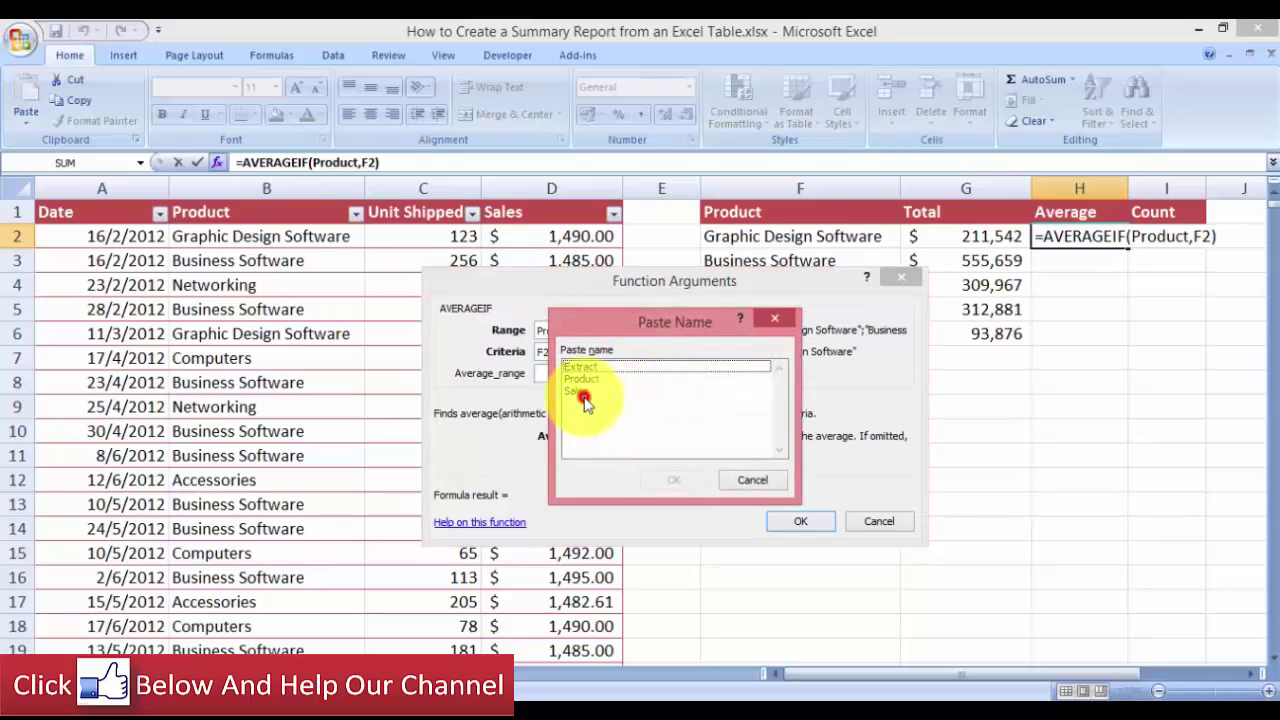
click(676, 481)
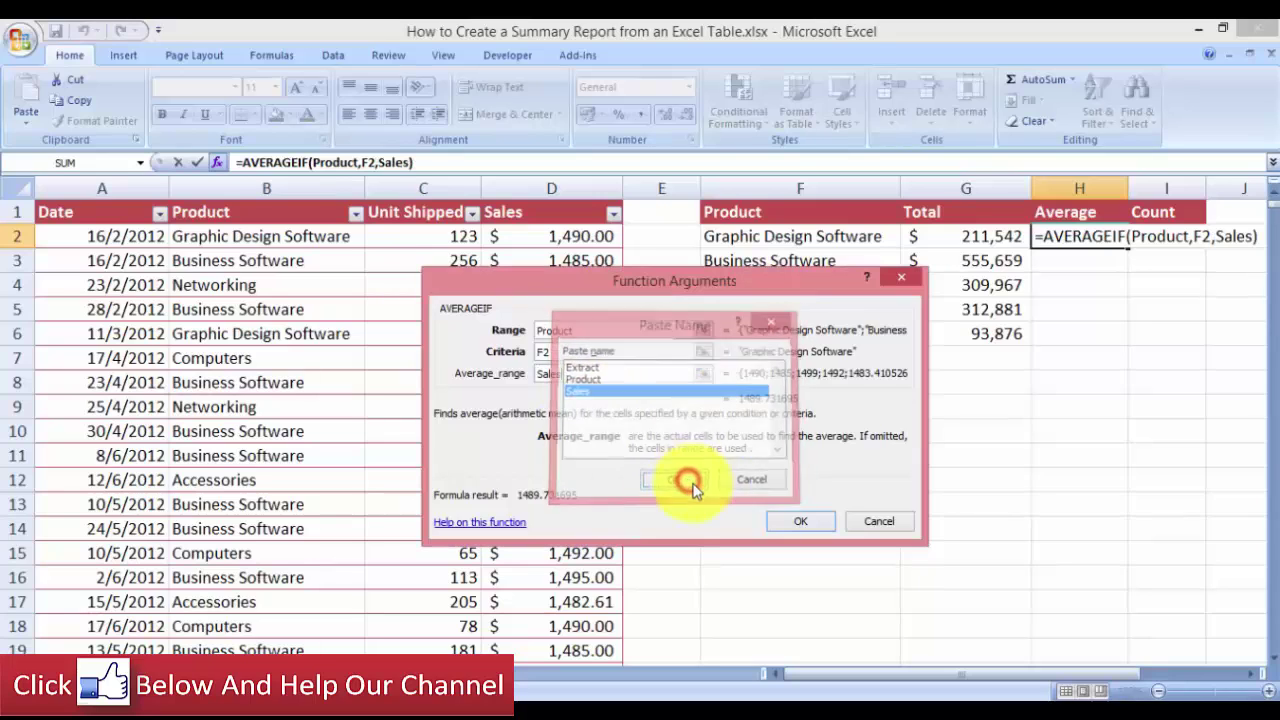
click(786, 528)
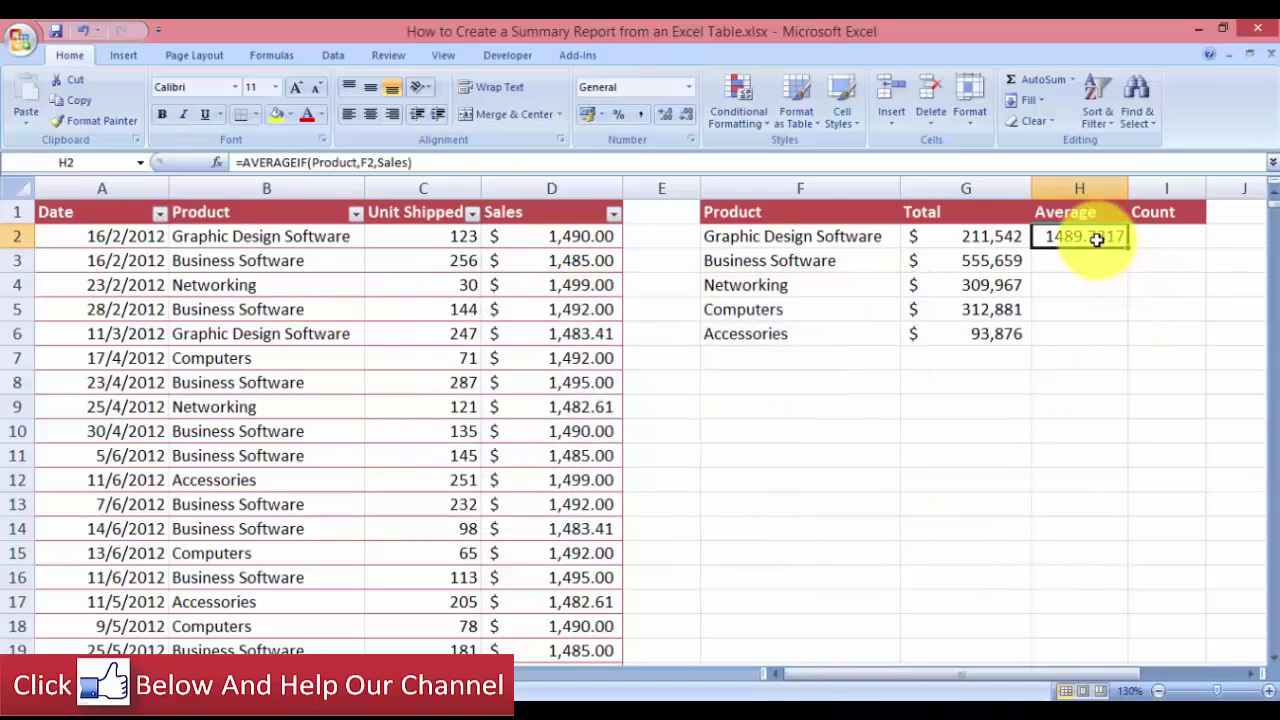
Copy the accounting number format from G2 to the average in H2 with Format Painter
click(991, 240)
right_click(993, 242)
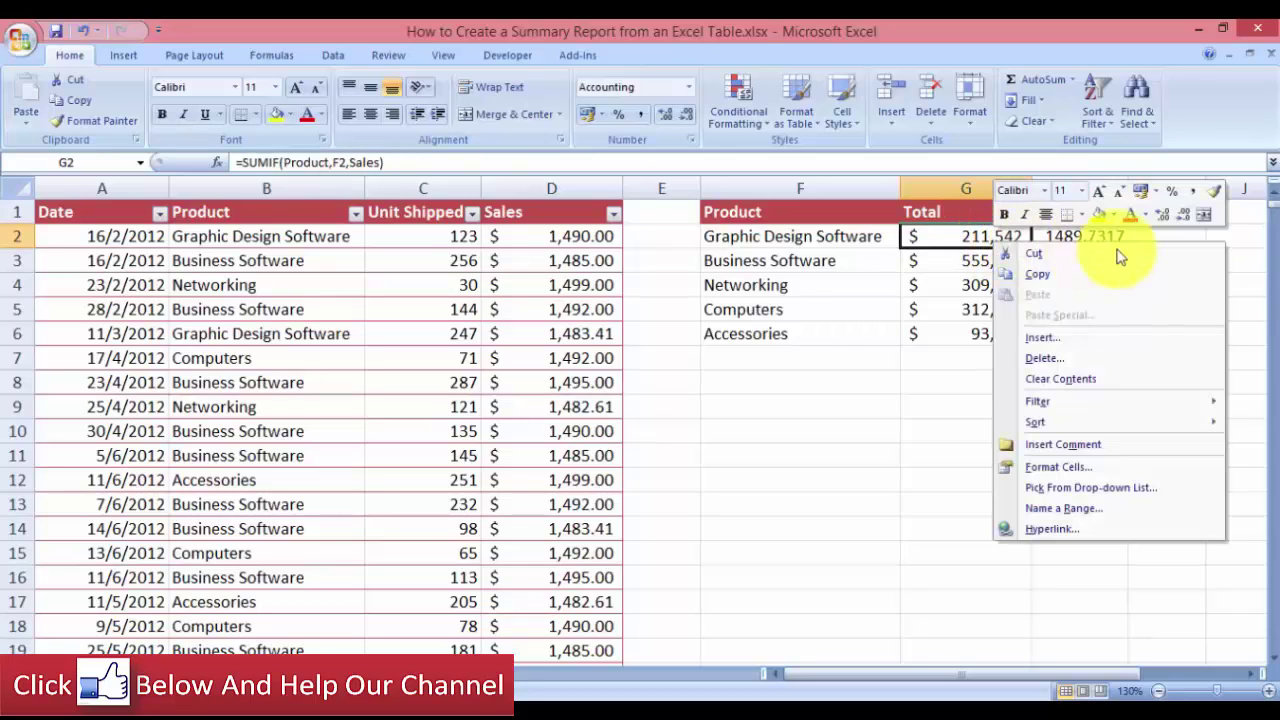
click(1213, 198)
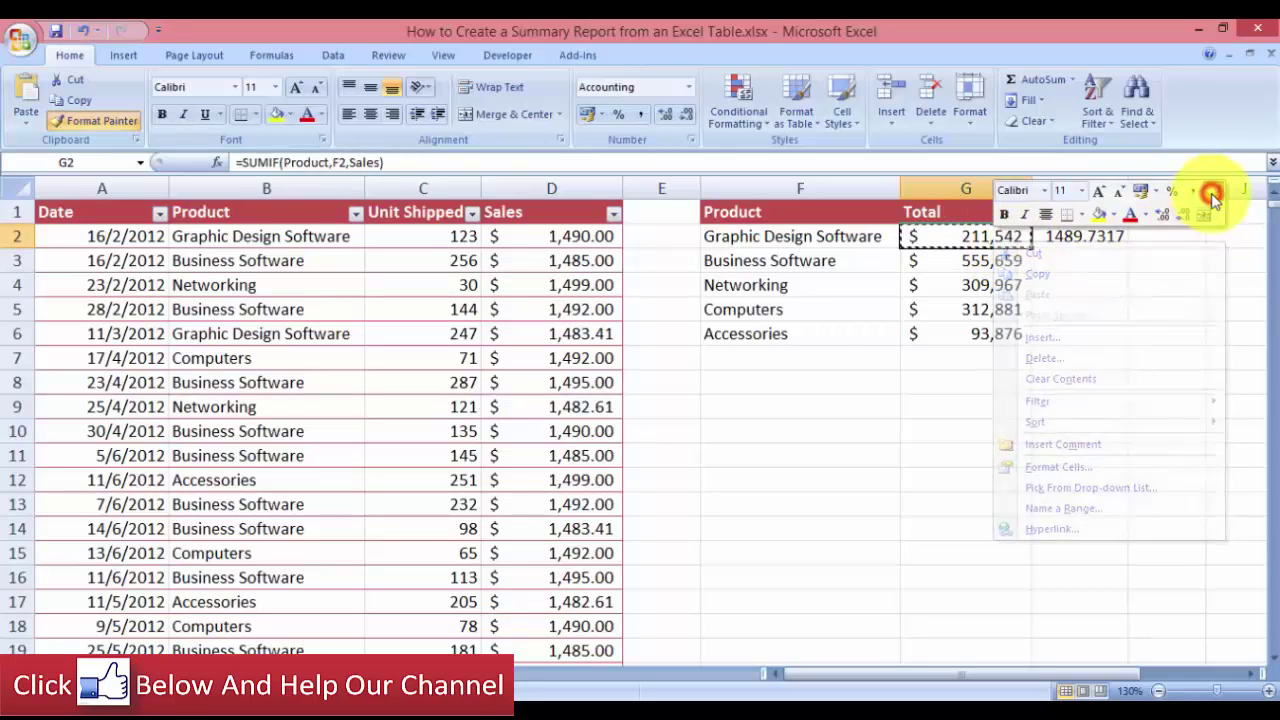
click(1070, 244)
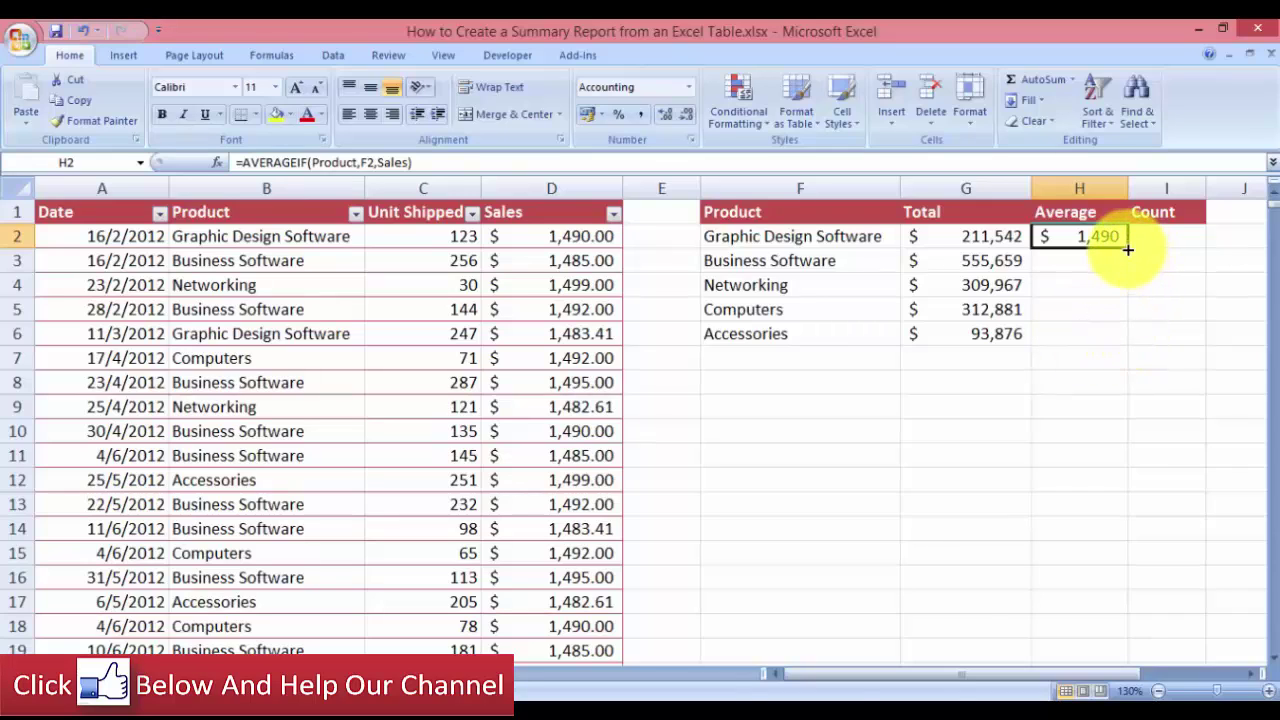
Fill the AVERAGEIF formula from H2 down to H6
drag(1127, 248, 1086, 362)
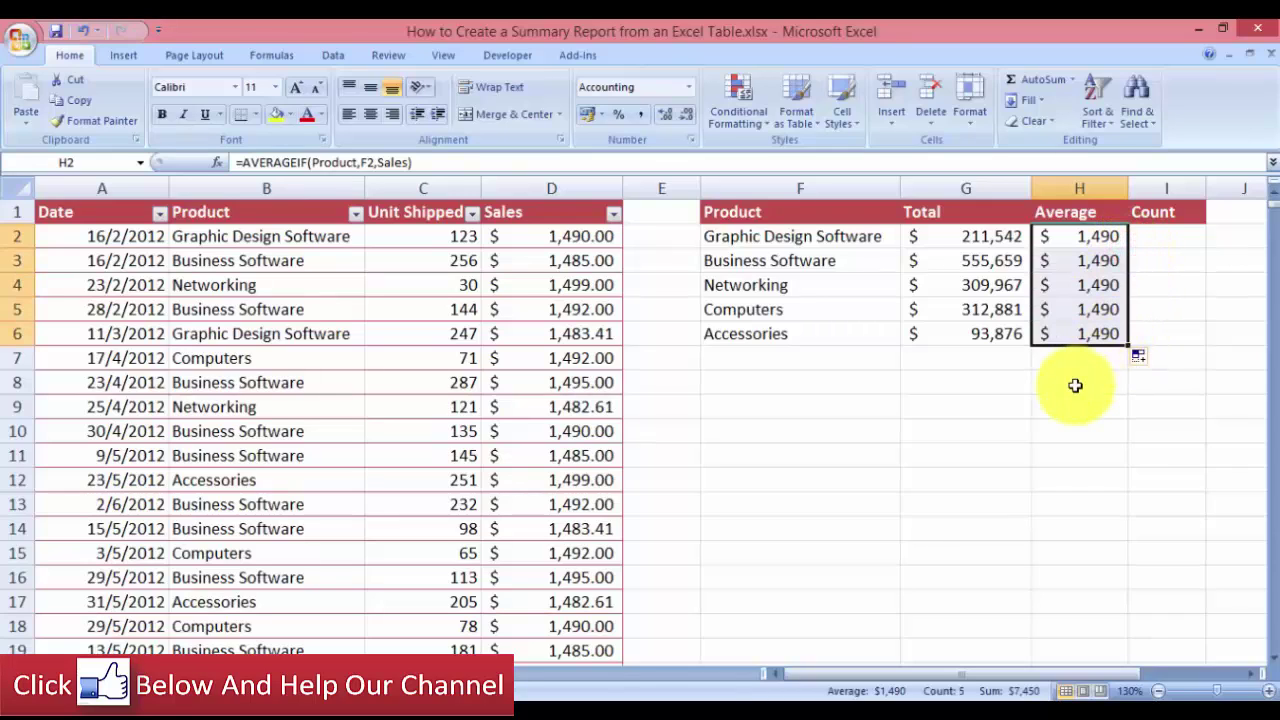
click(84, 31)
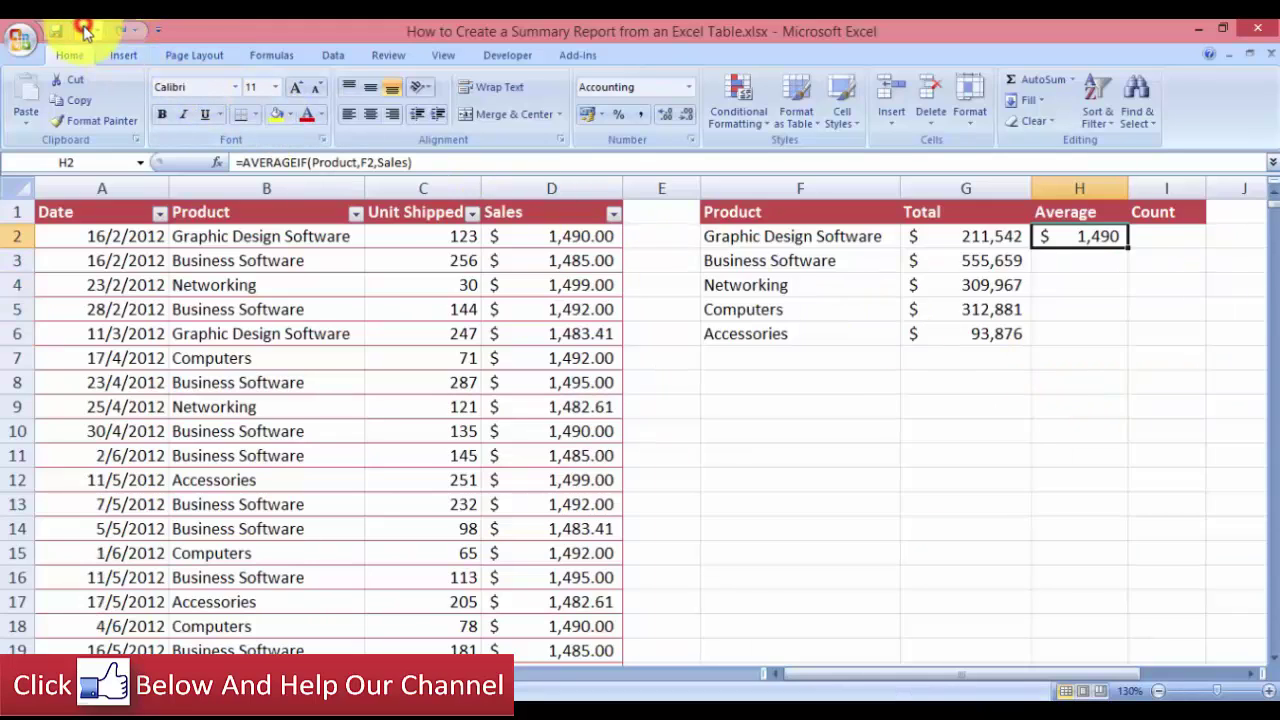
click(1110, 309)
click(1105, 240)
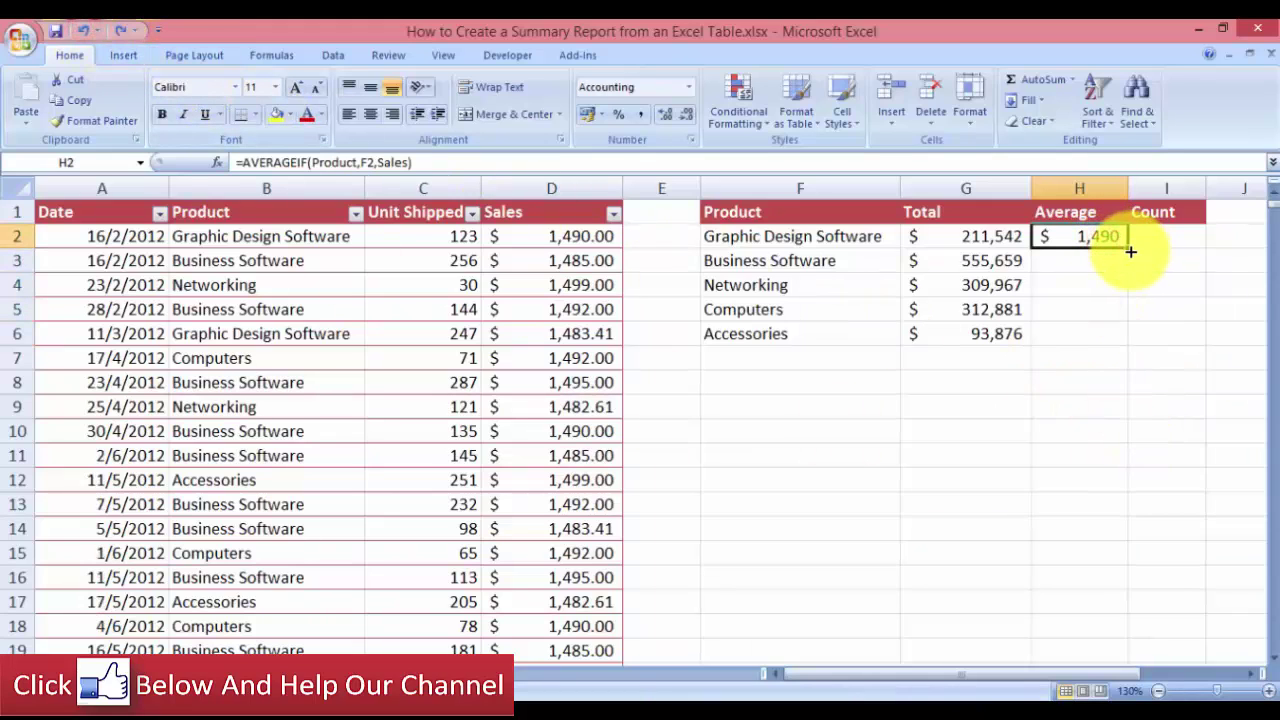
drag(1126, 249, 1124, 342)
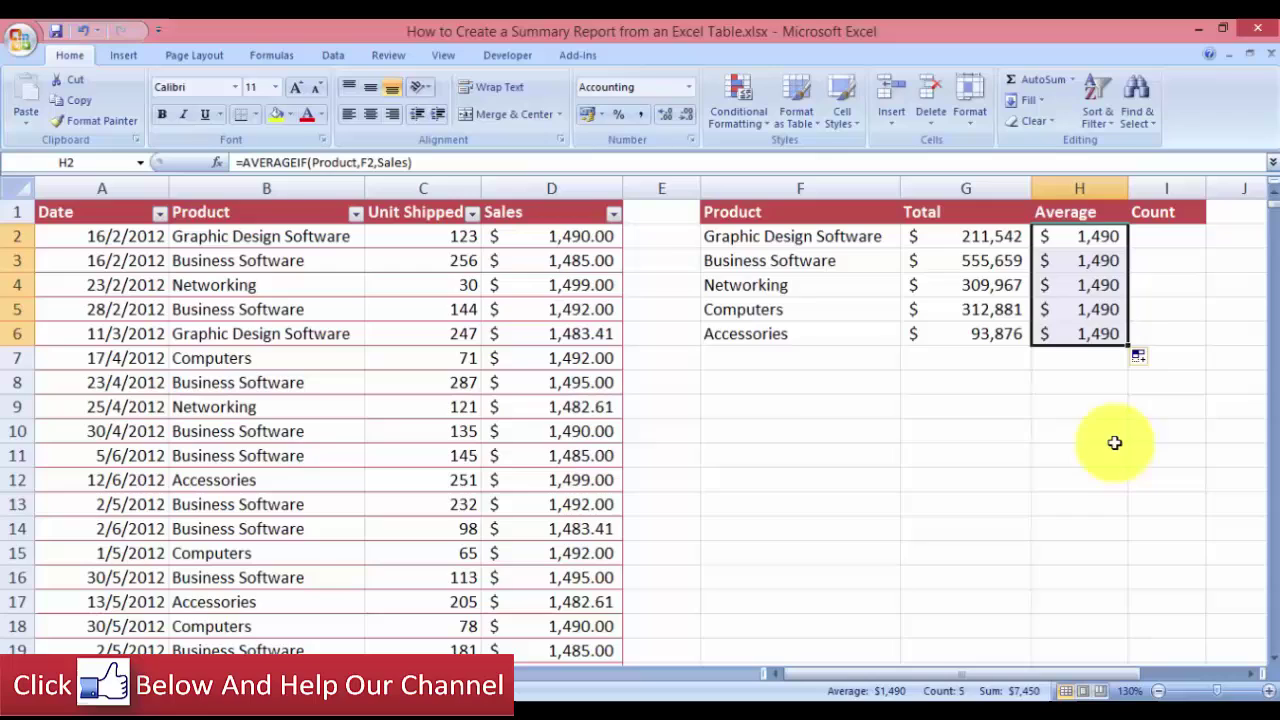
Check the criteria references in the AVERAGEIF formulas filled into H3, H6 and H5
click(1092, 259)
double_click(1091, 262)
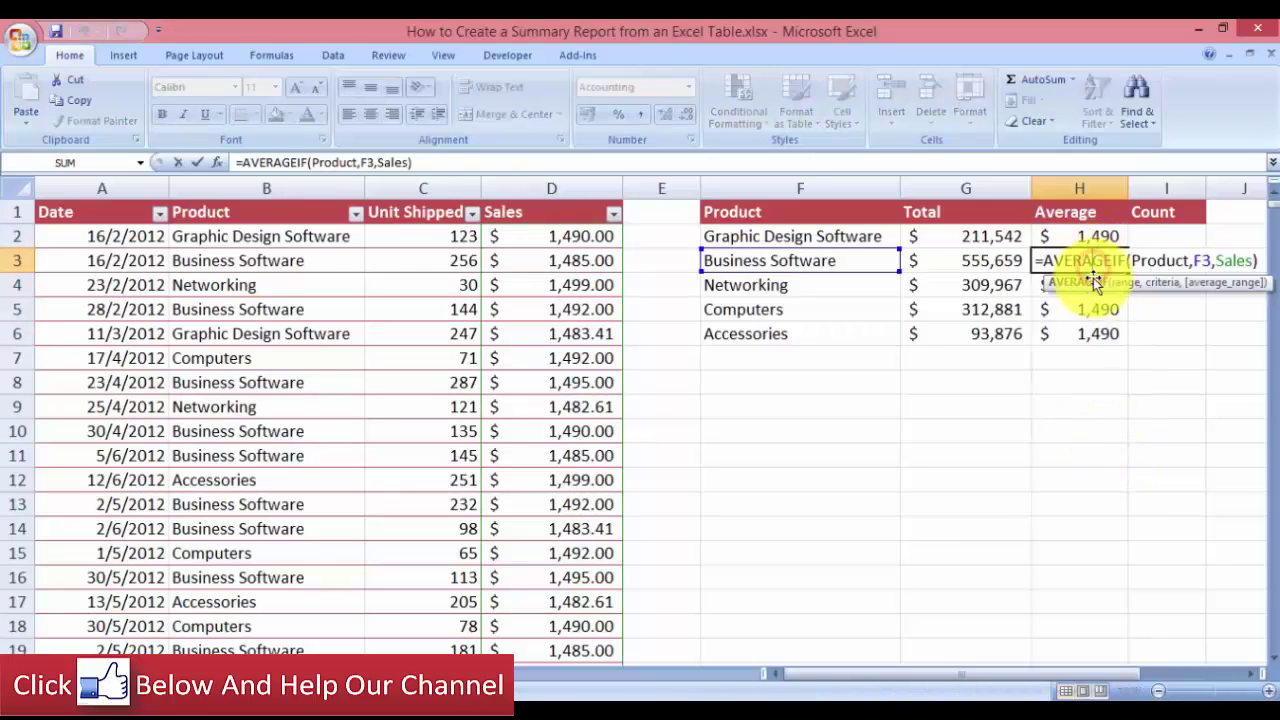
double_click(1091, 337)
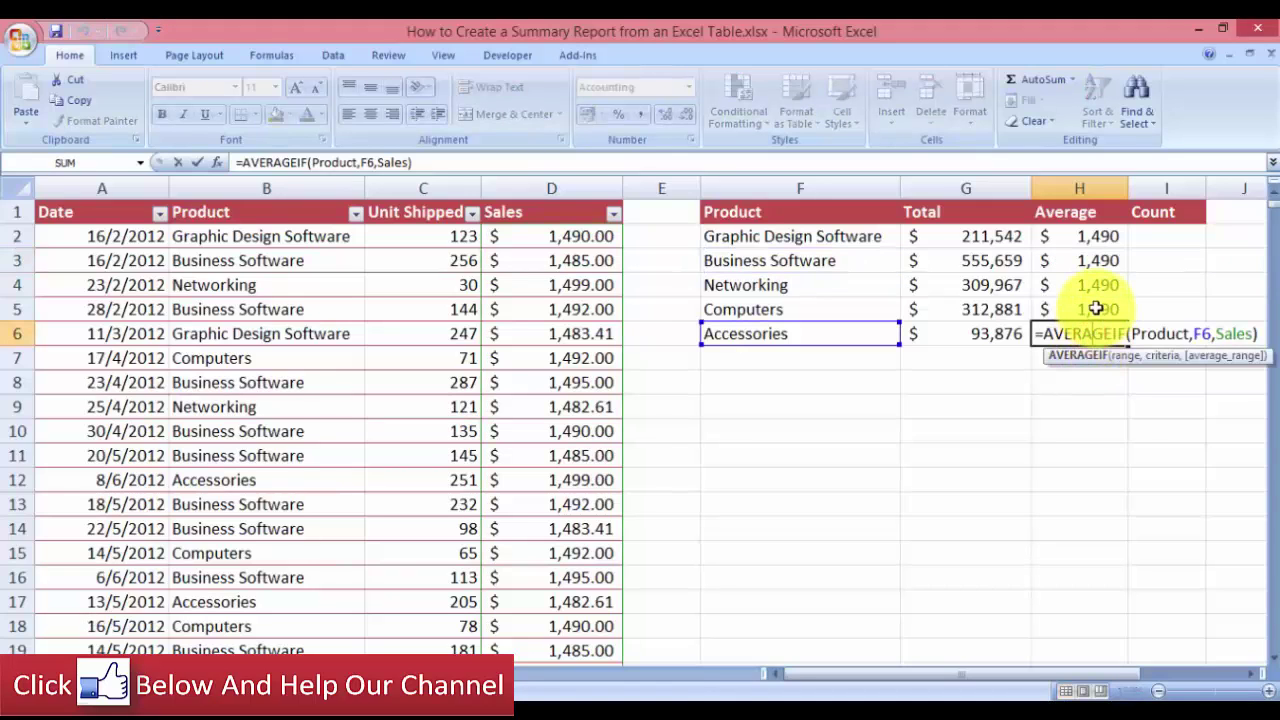
click(1095, 308)
double_click(1095, 307)
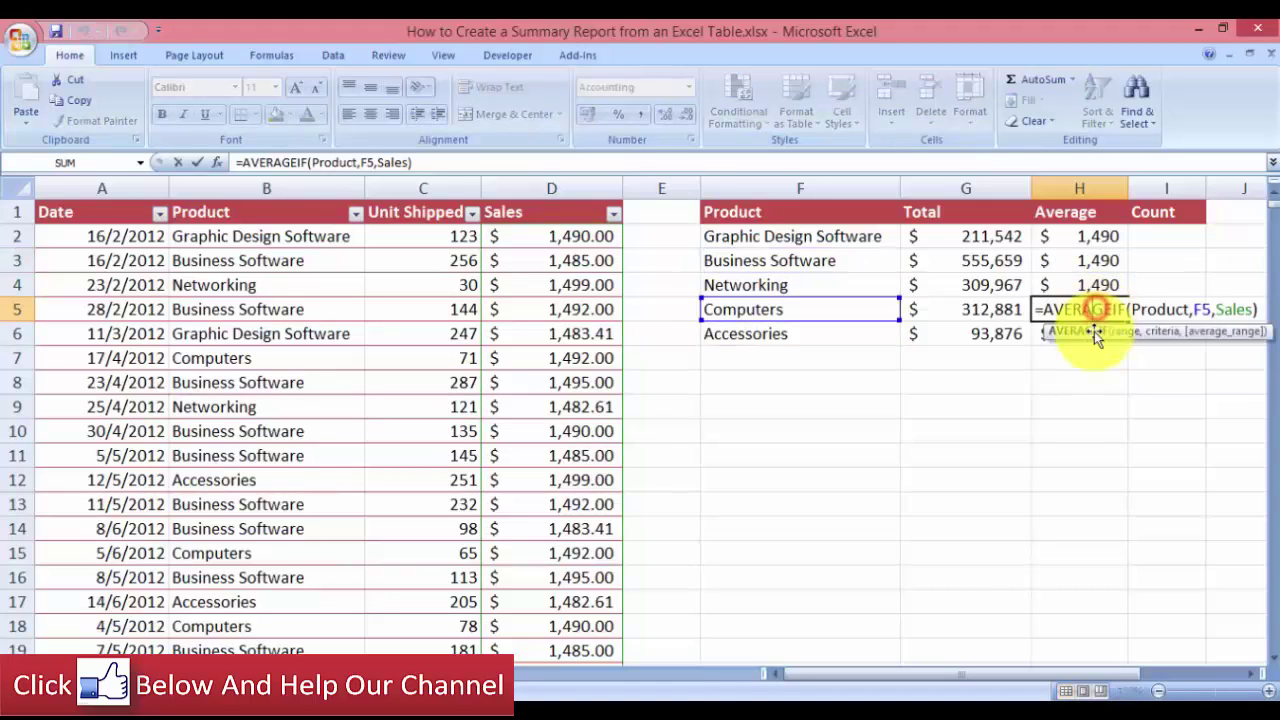
click(1093, 397)
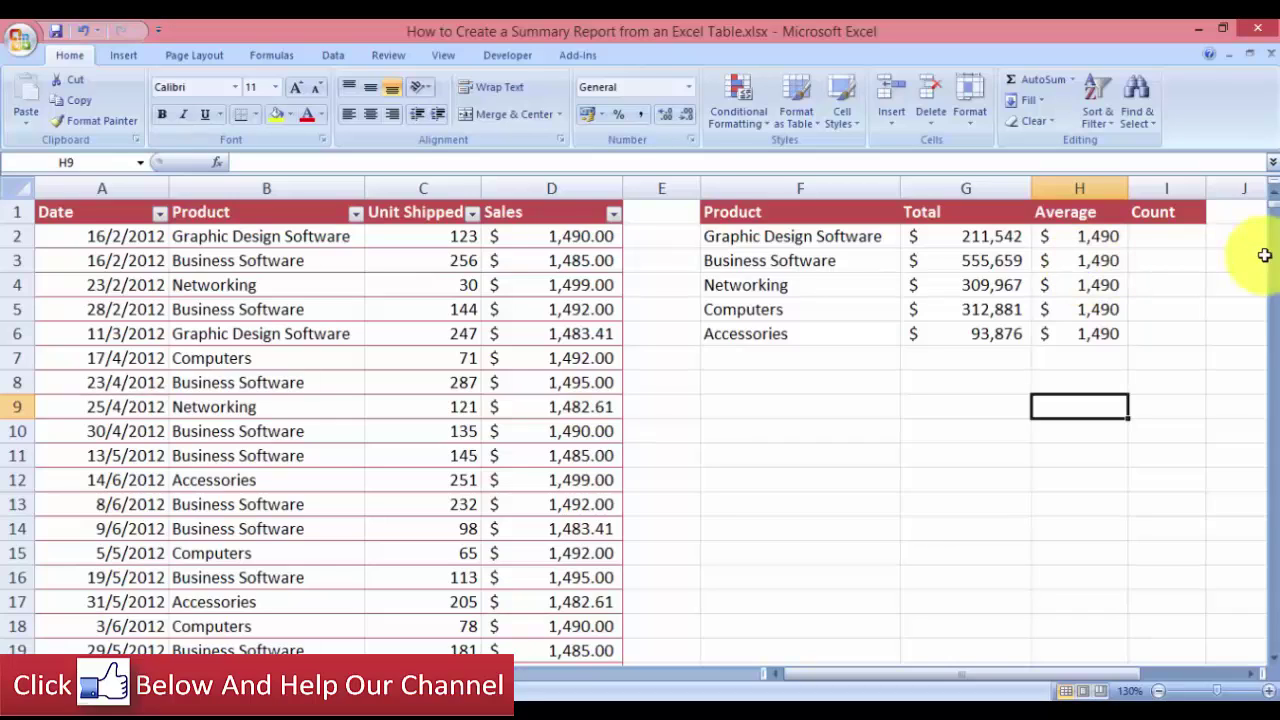
Start a COUNTIF formula in I2 and open its function arguments dialog
click(1180, 235)
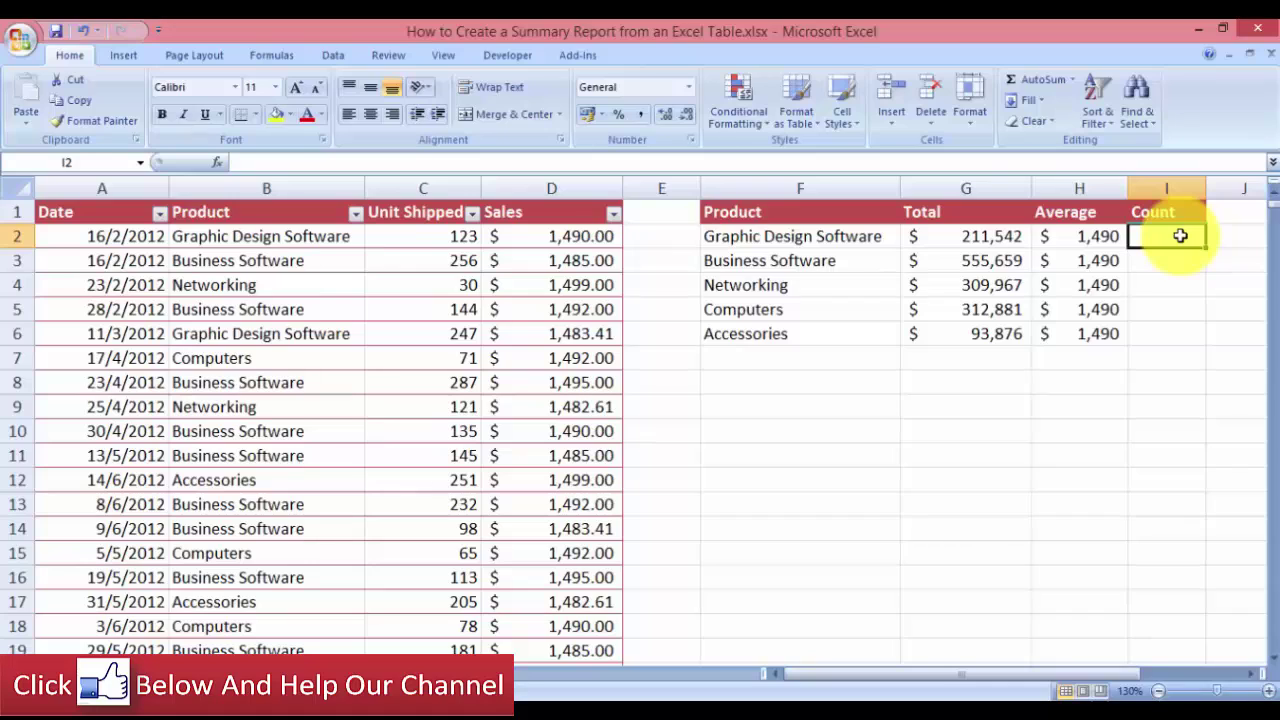
text(=sount)
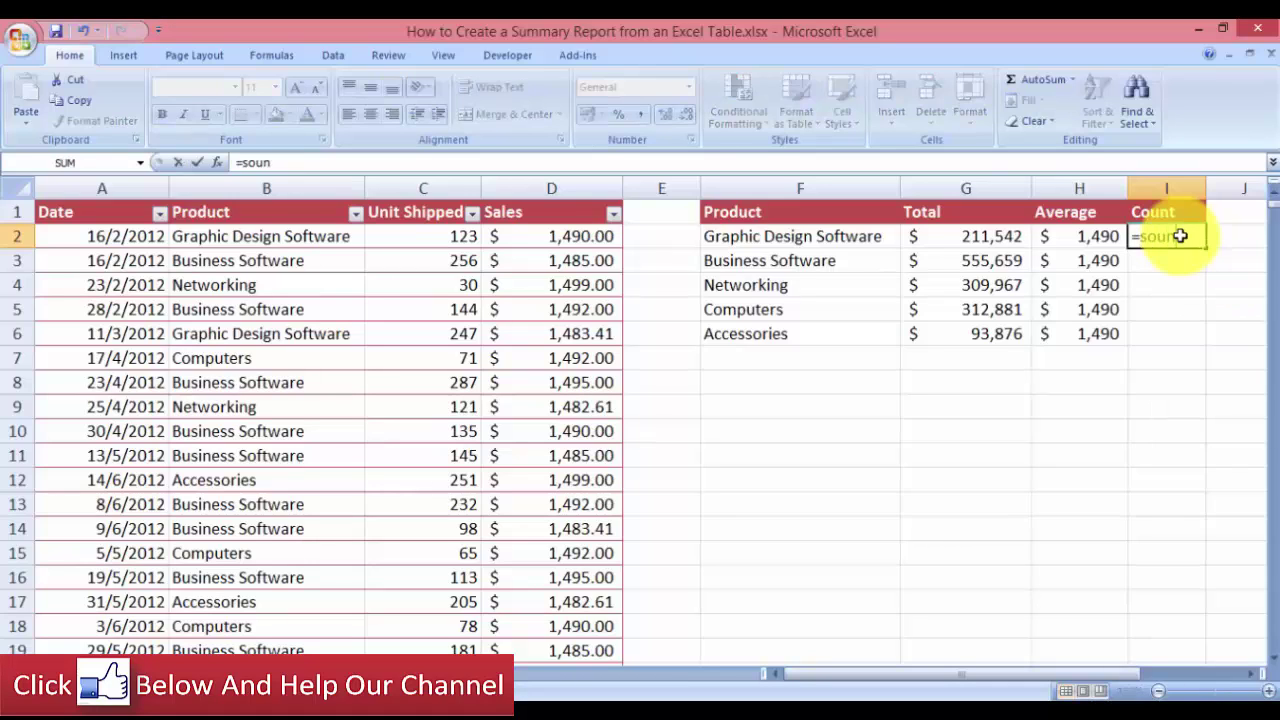
key(BackSpace)
key(BackSpace)
key(BackSpace)
key(BackSpace)
text(count)
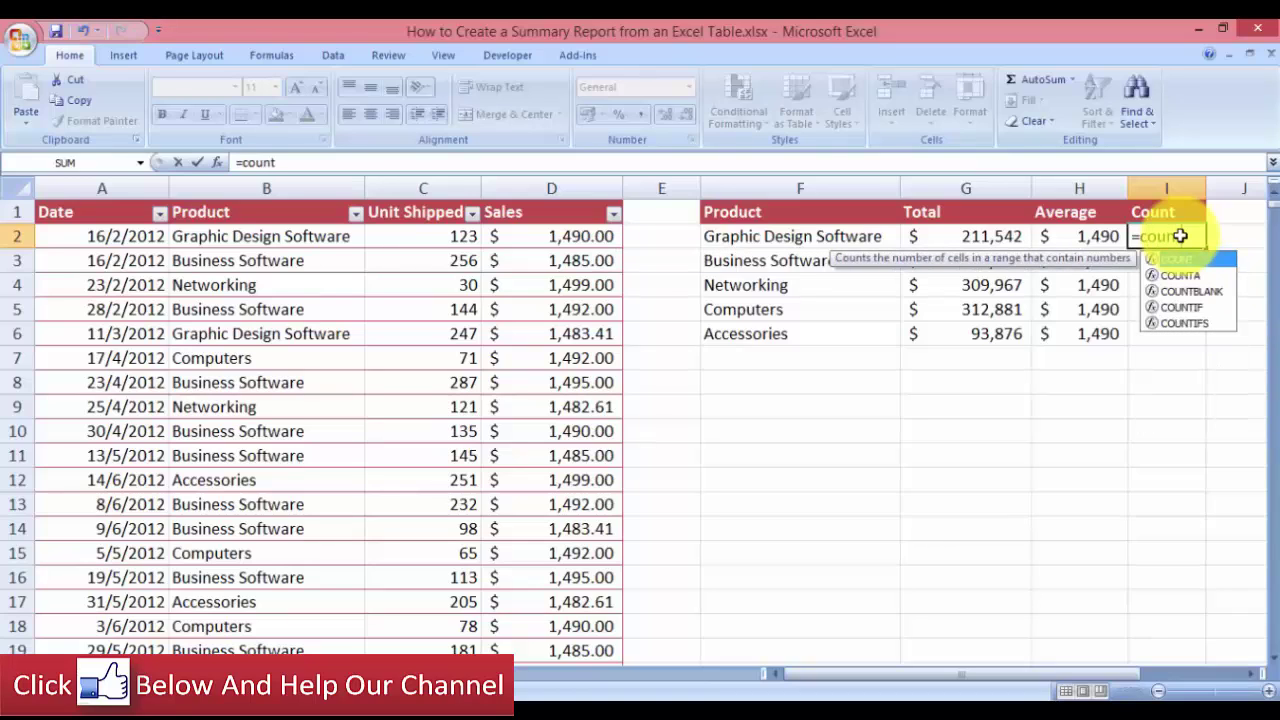
key(Down)
key(Down)
key(Down)
key(Tab)
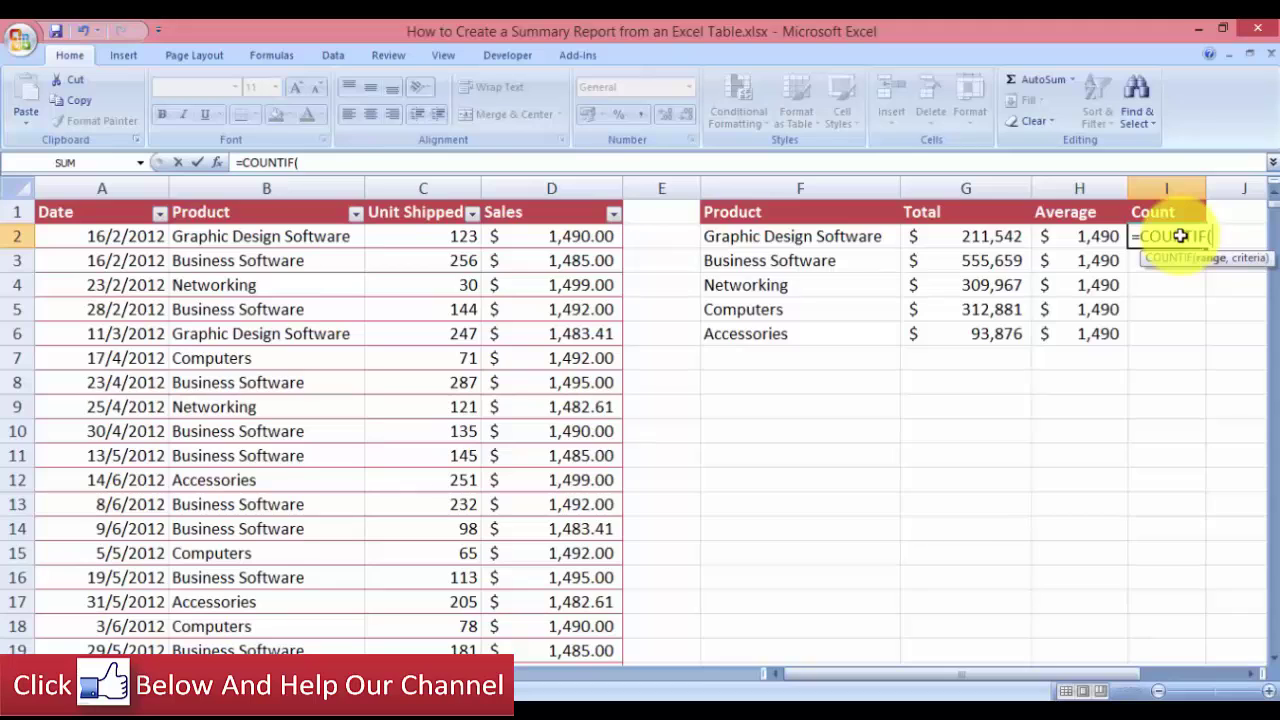
key(ctrl+a)
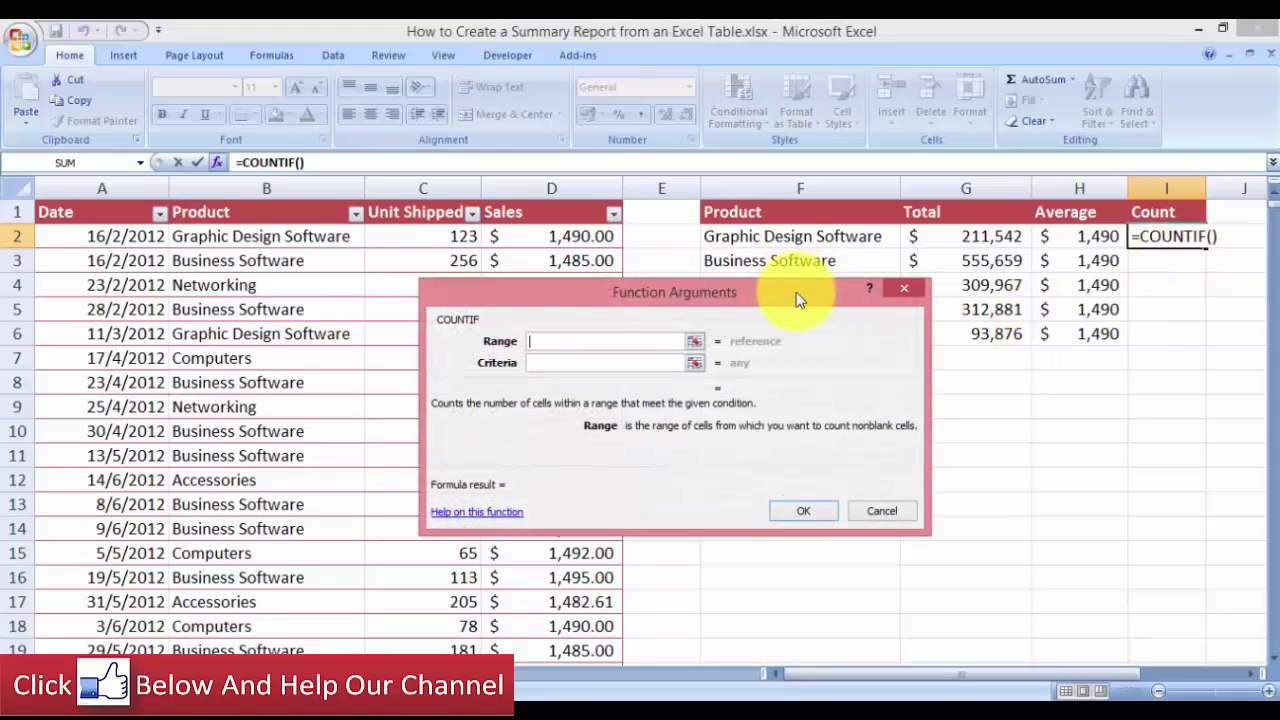
Set the COUNTIF Range argument to the named range Product
click(615, 341)
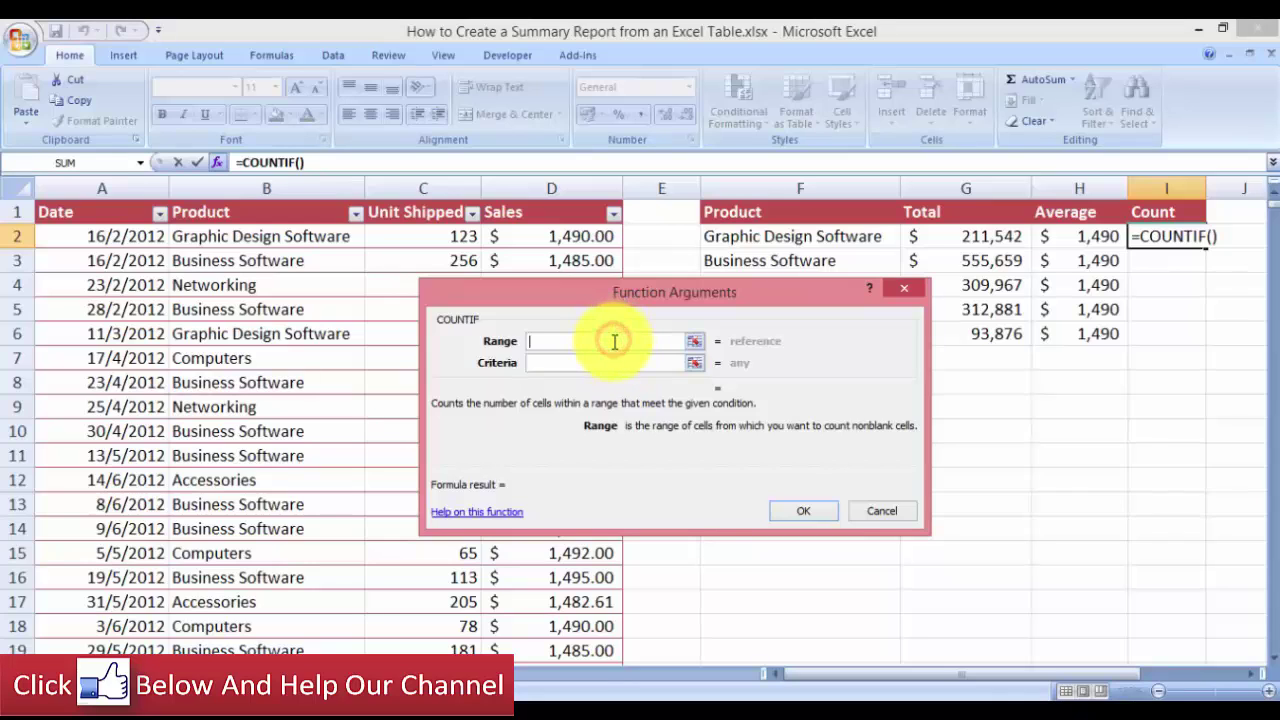
key(F3)
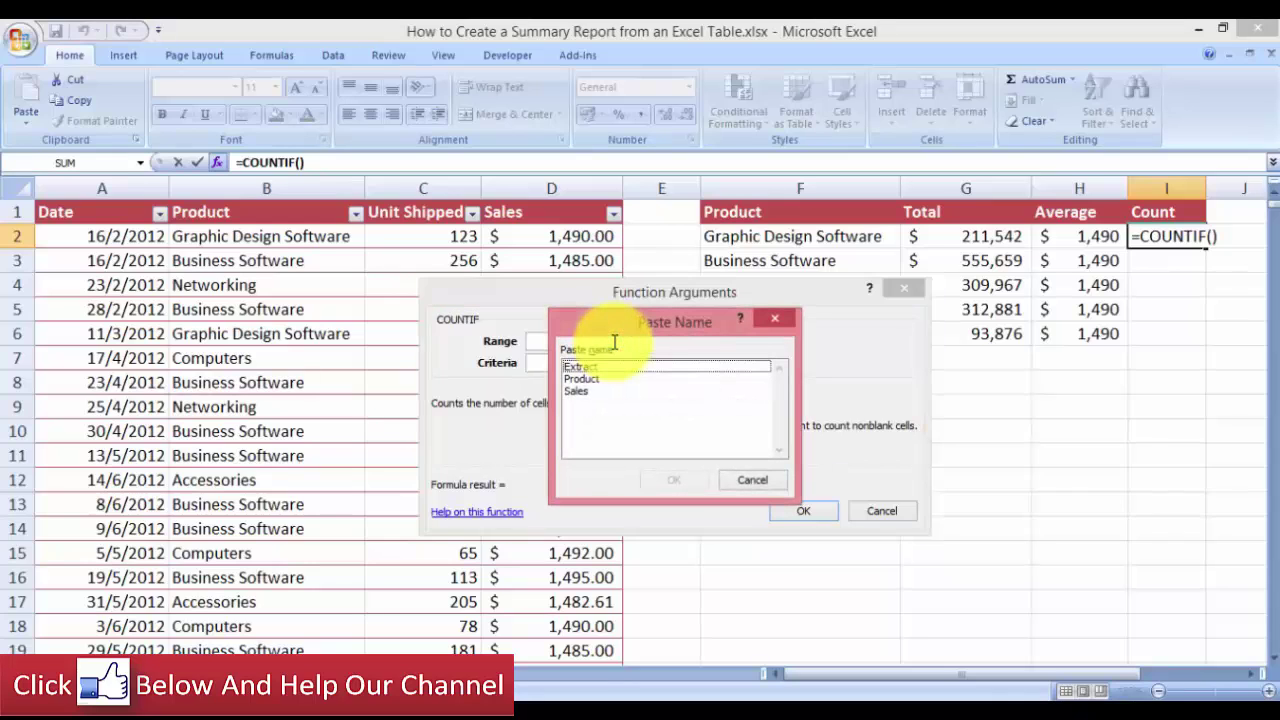
click(583, 378)
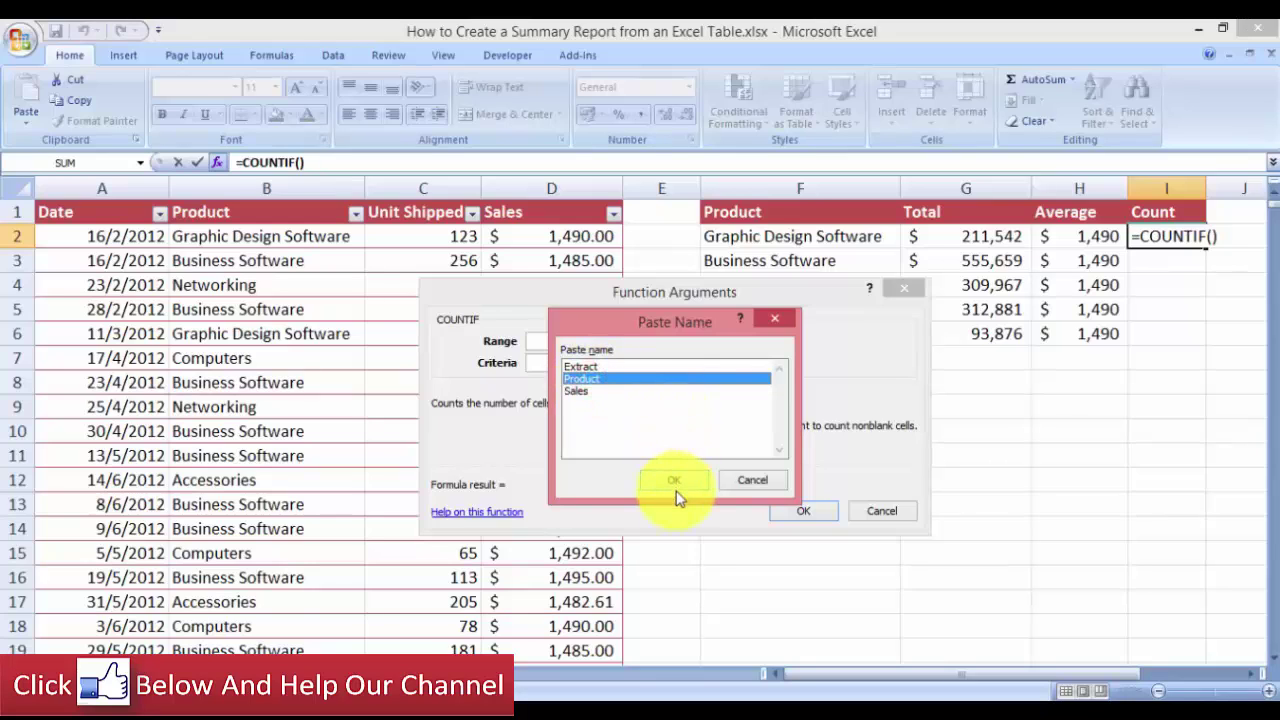
click(676, 497)
Set the COUNTIF Criteria to F2, complete the formula in I2 and fill it down to I6
click(587, 363)
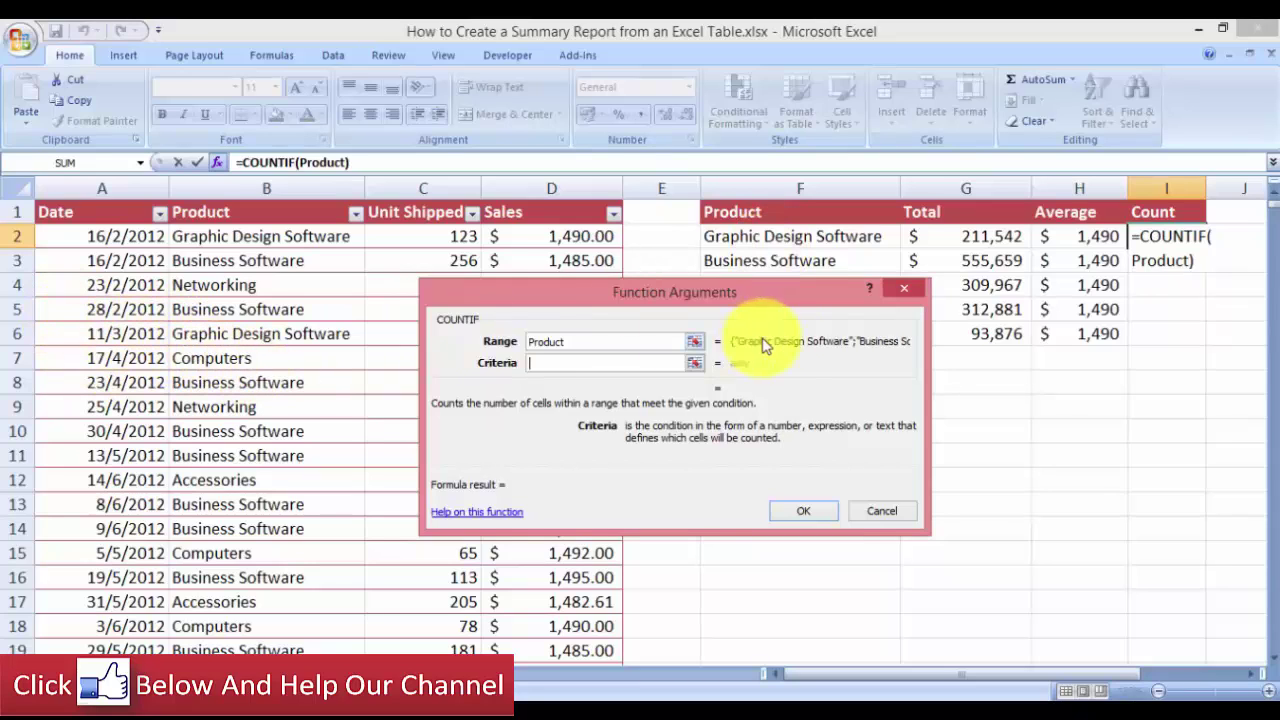
click(809, 244)
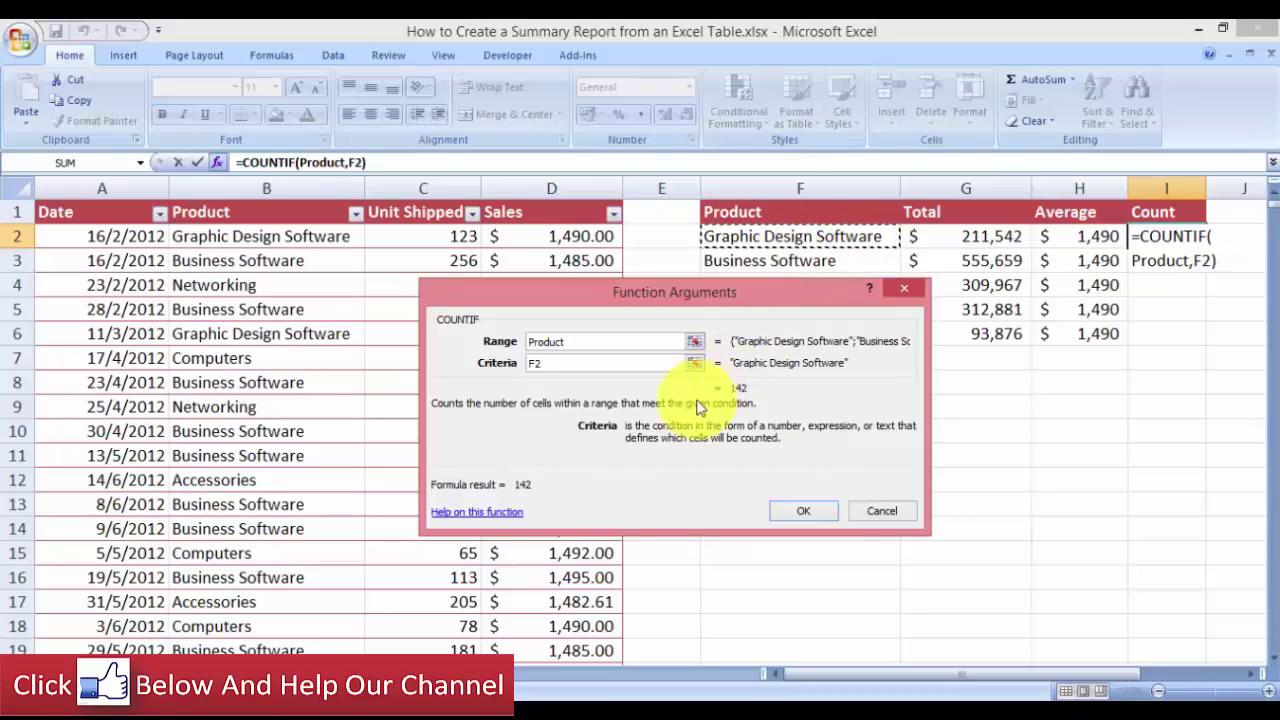
click(803, 512)
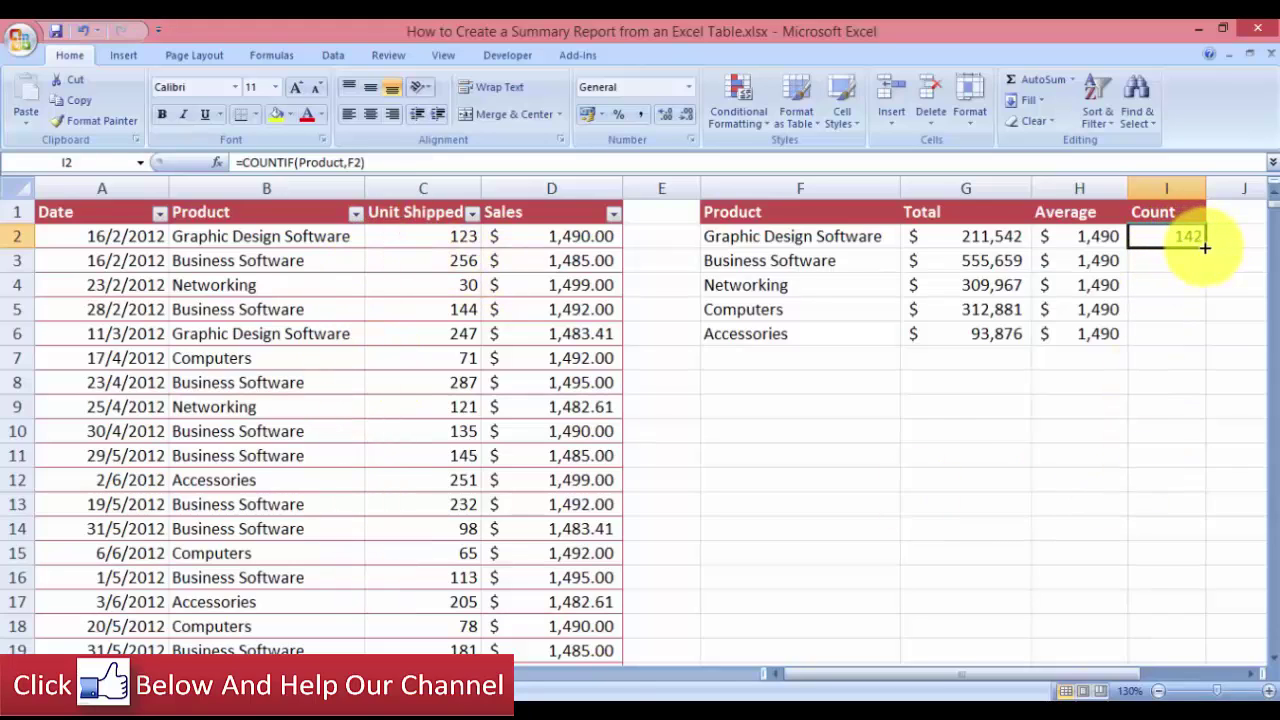
drag(1204, 248, 1206, 347)
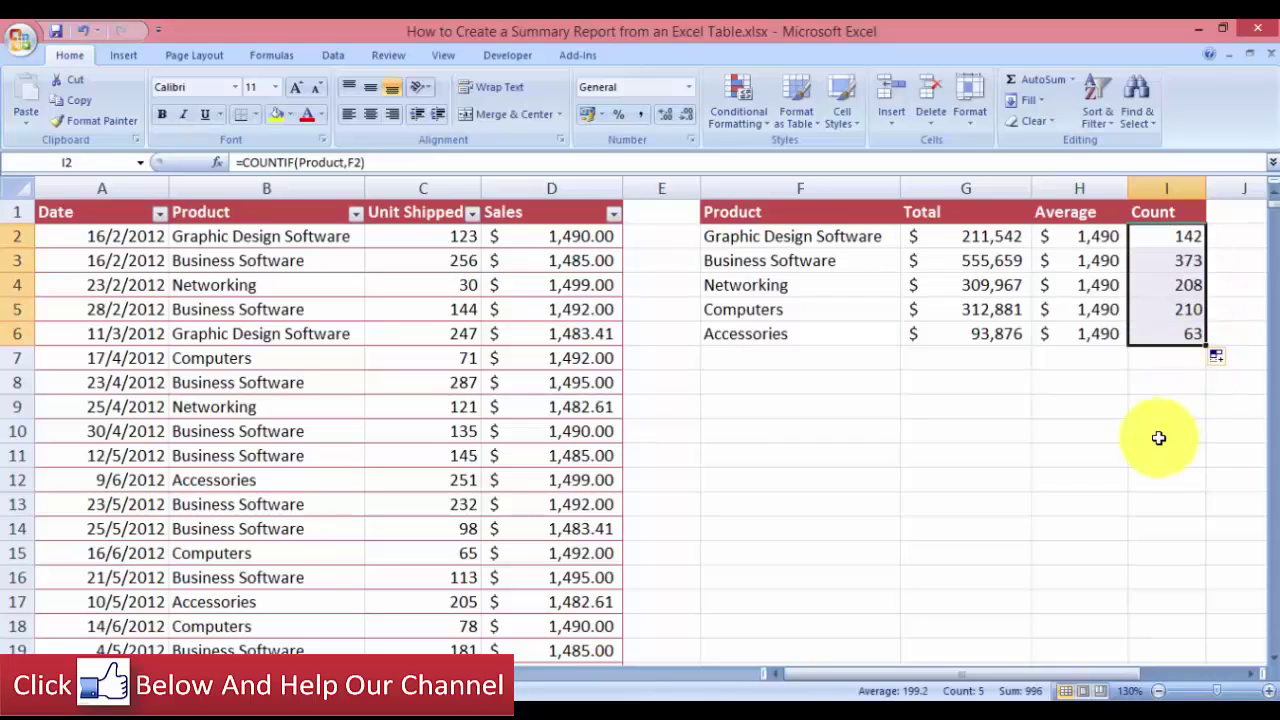
click(1158, 433)
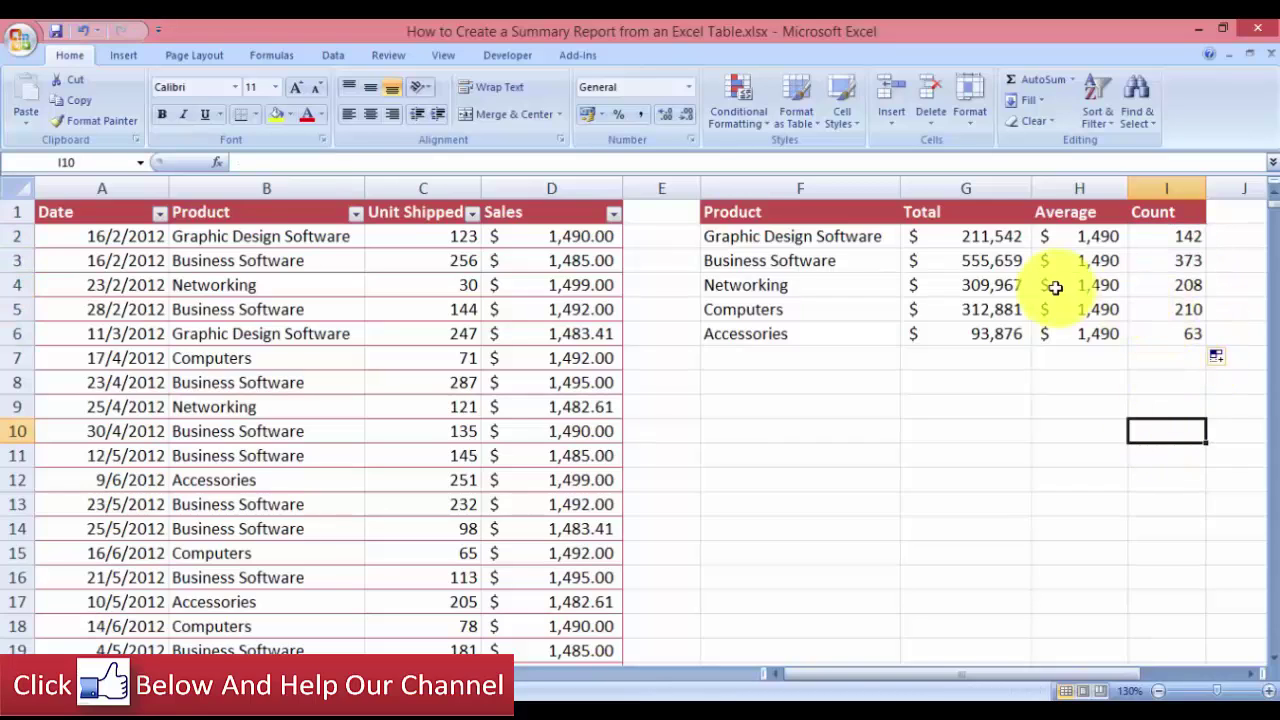